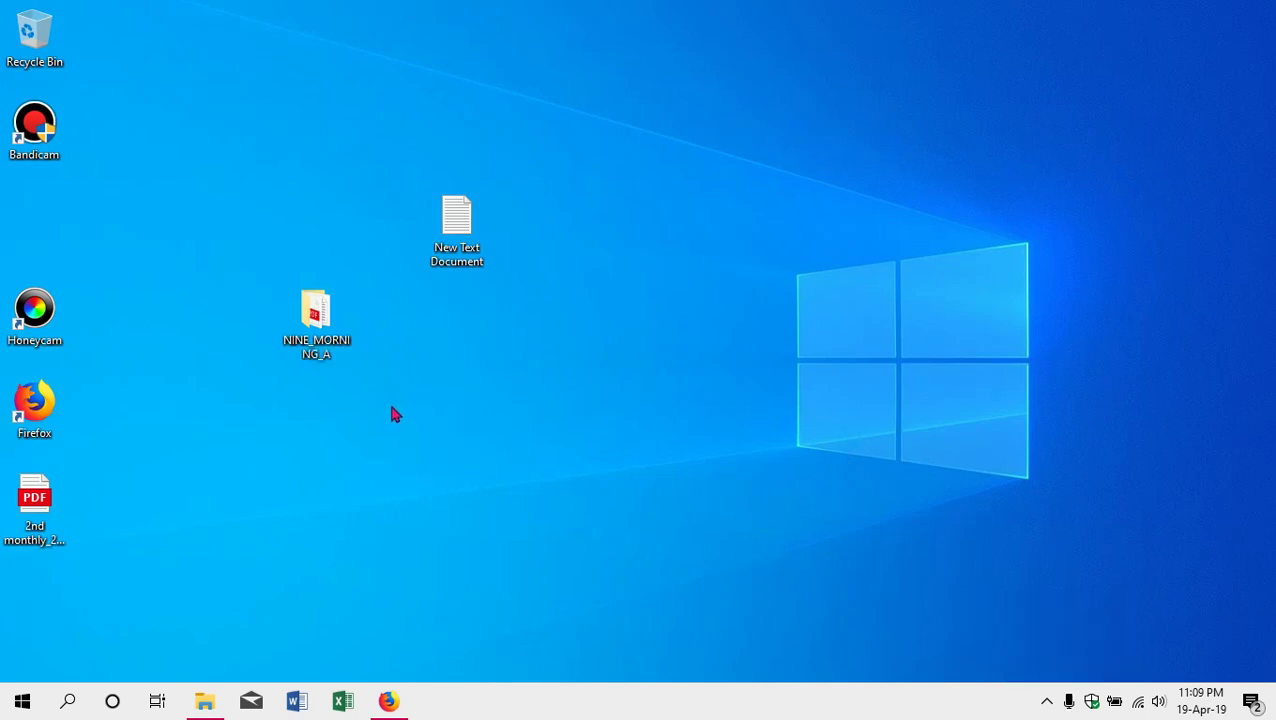
# Open the nineMorning_database workbook from the NINE_MORNING_A folder on the desktop and maximize its window.
pyautogui.moveTo(328, 354)
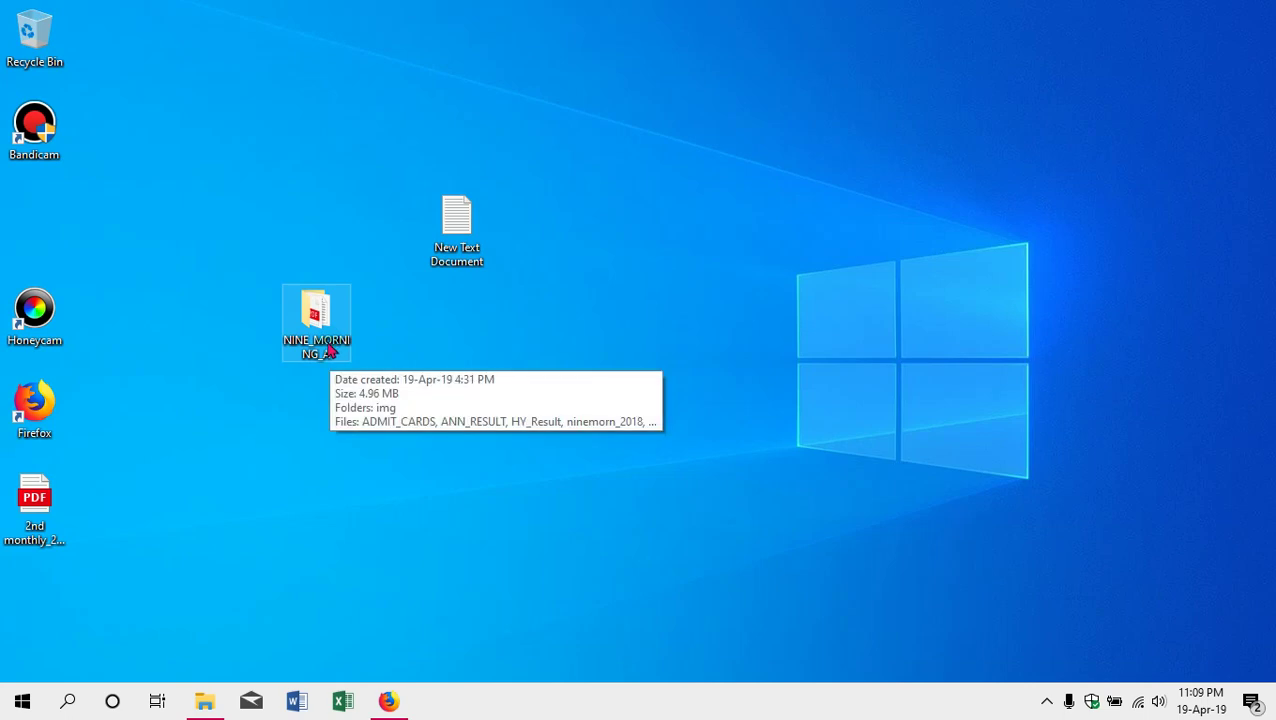
pyautogui.doubleClick(322, 346)
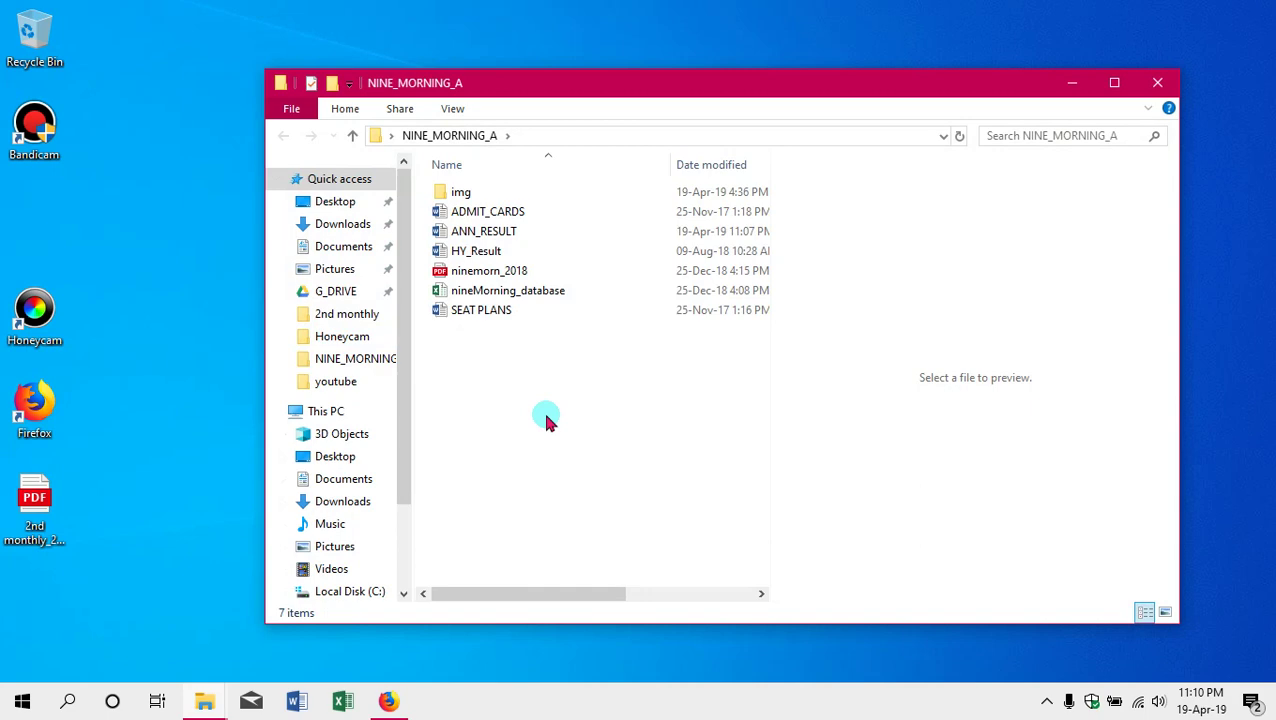
pyautogui.doubleClick(524, 298)
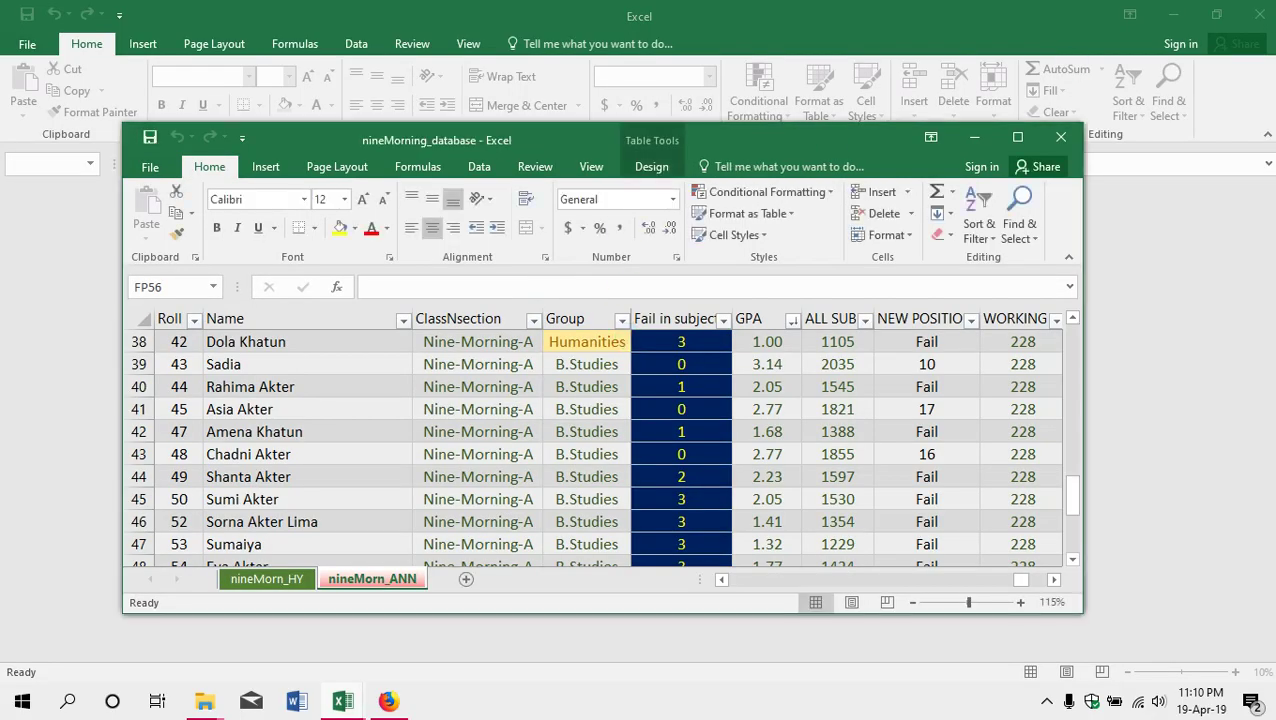
pyautogui.click(1262, 14)
pyautogui.click(1022, 140)
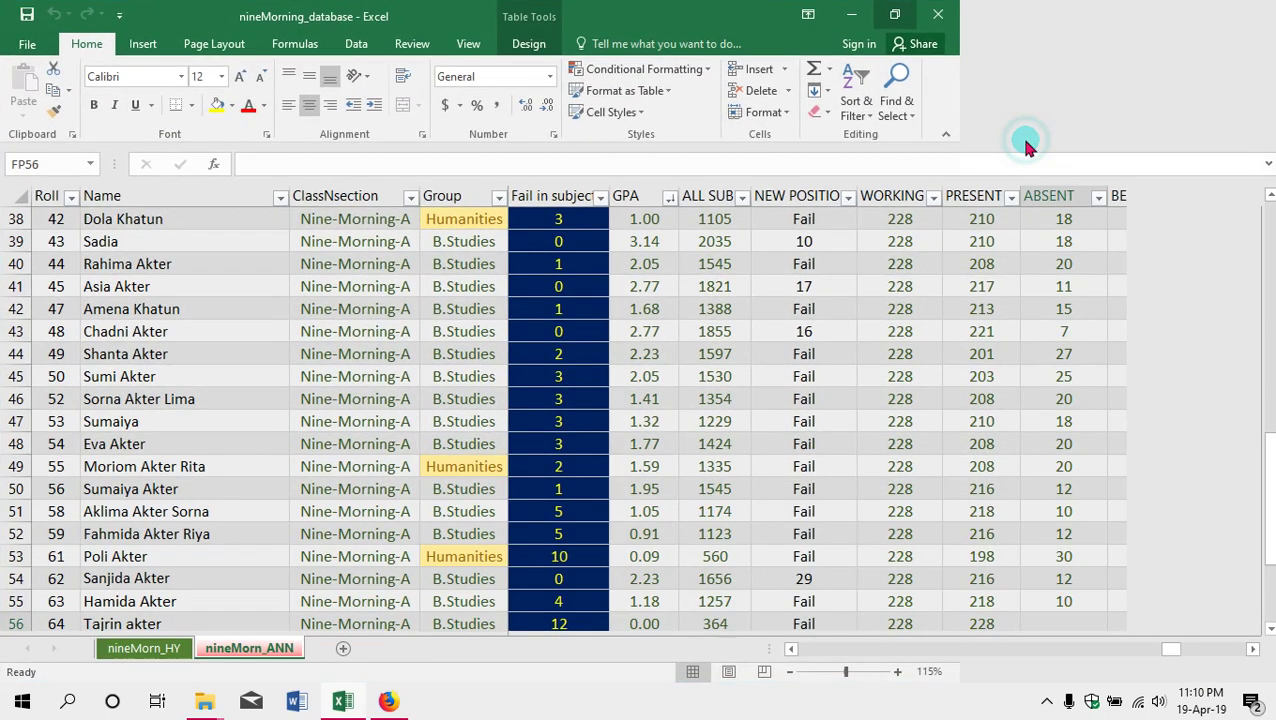
# Compare the nineMorn_HY and nineMorn_ANN sheets, and look at the first student rows of nineMorn_HY.
pyautogui.click(143, 650)
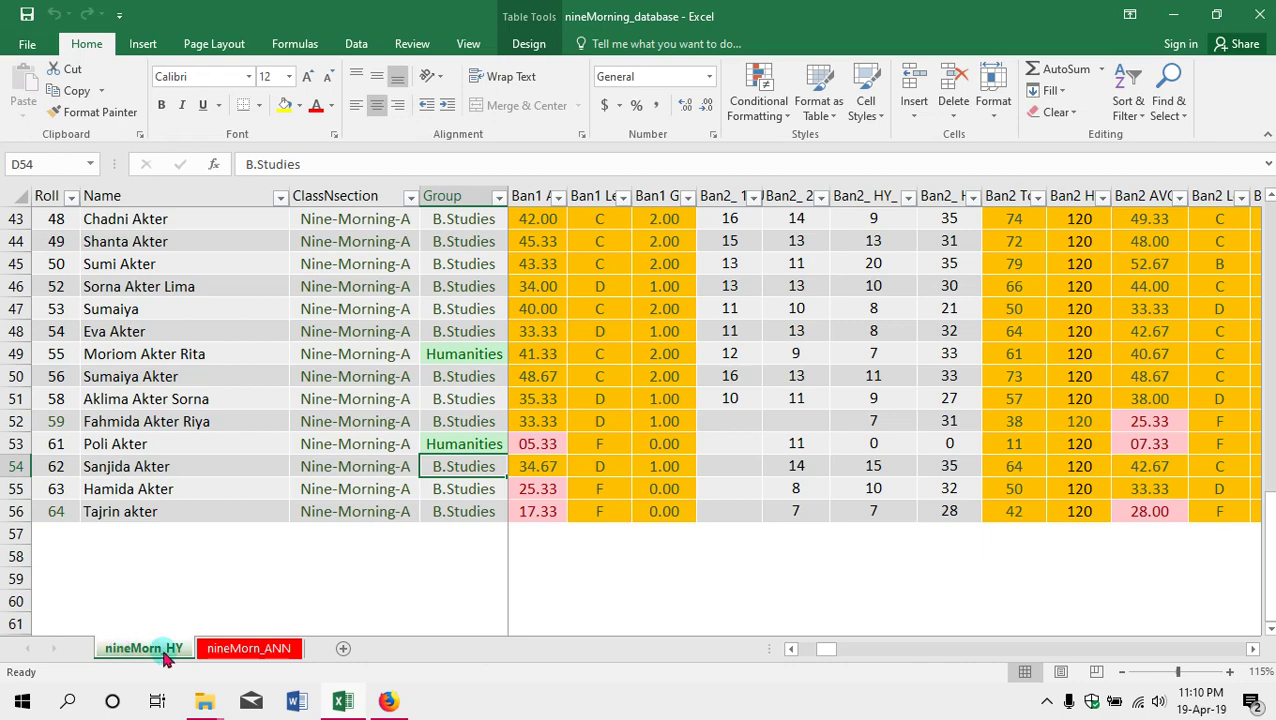
pyautogui.click(240, 650)
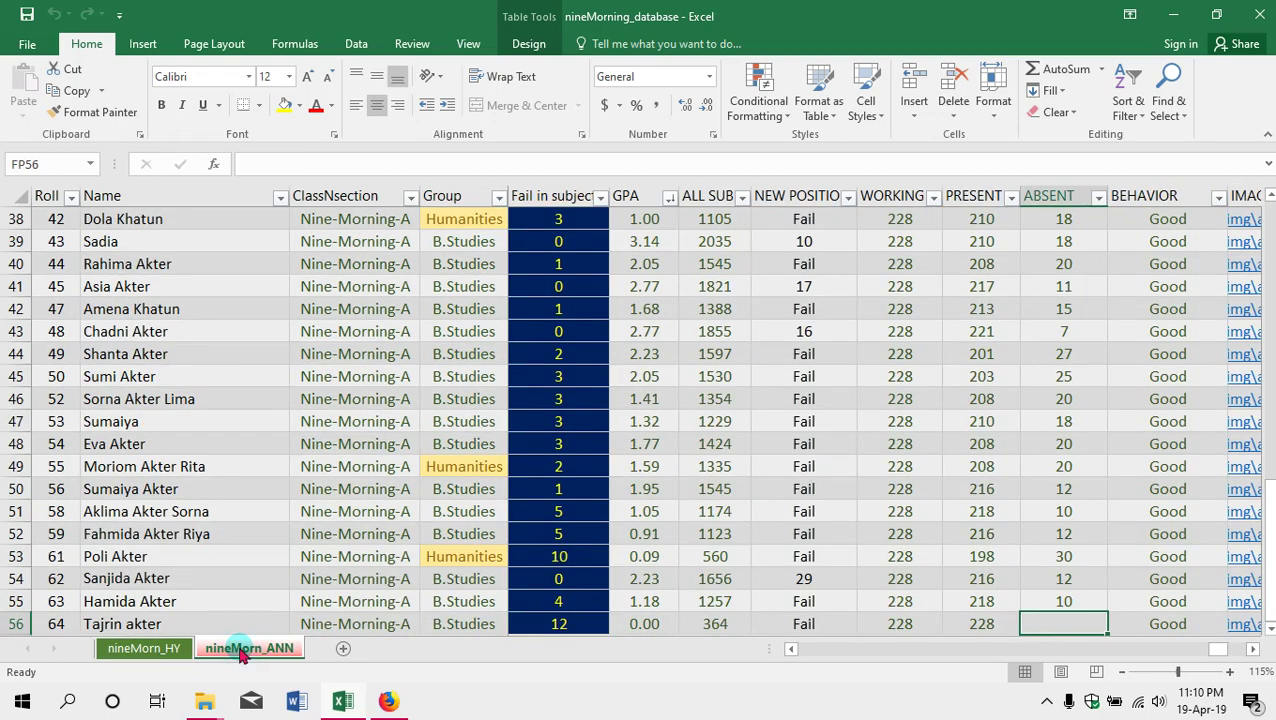
pyautogui.click(145, 650)
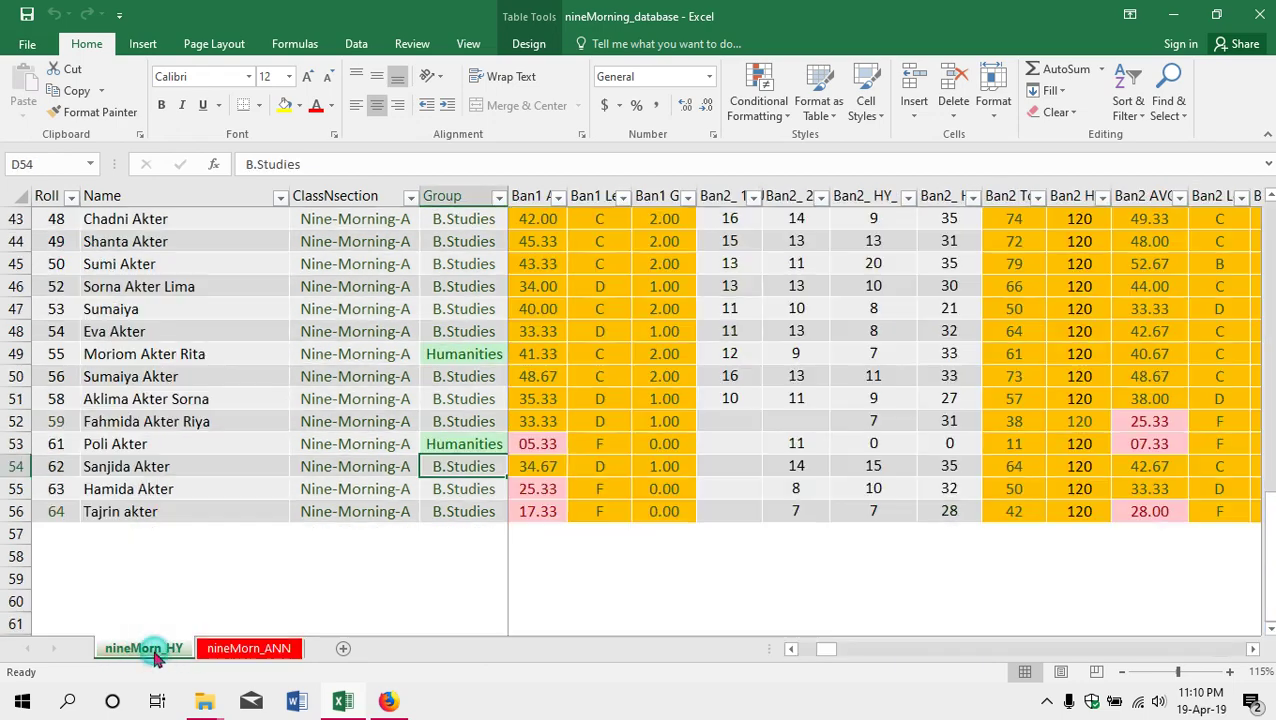
pyautogui.click(240, 650)
pyautogui.click(143, 650)
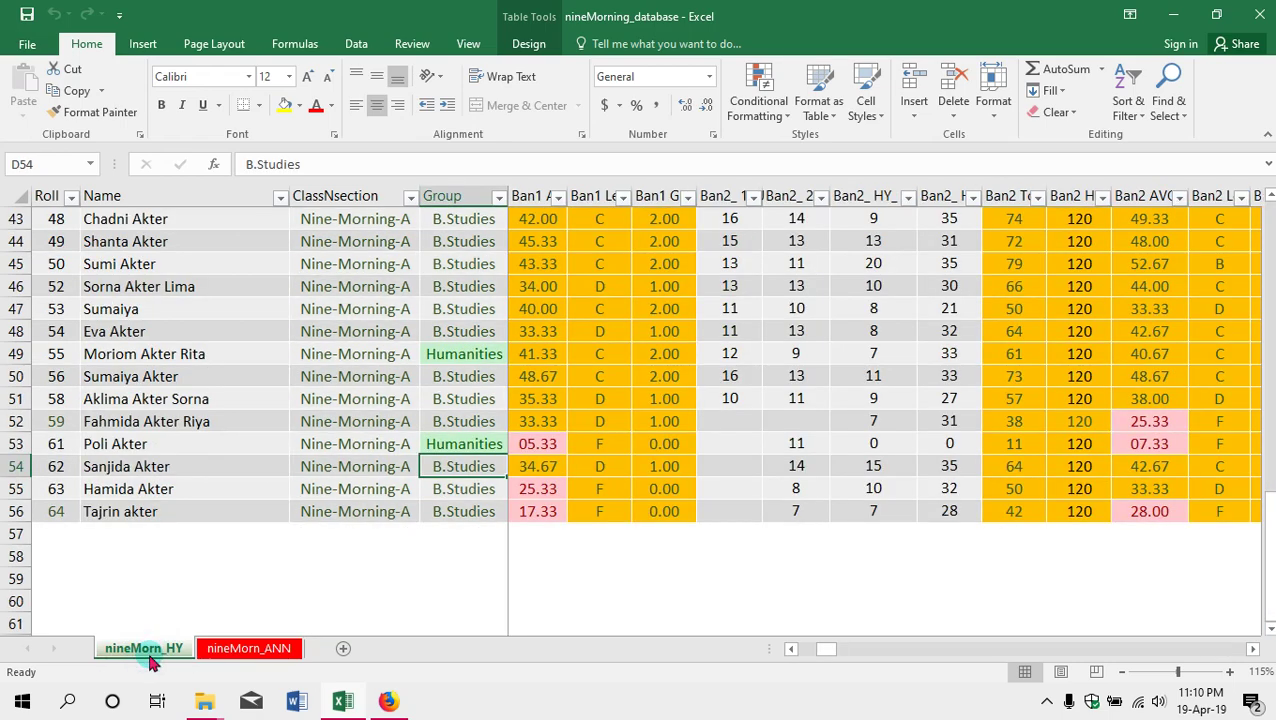
pyautogui.scroll(14, 300, 483)
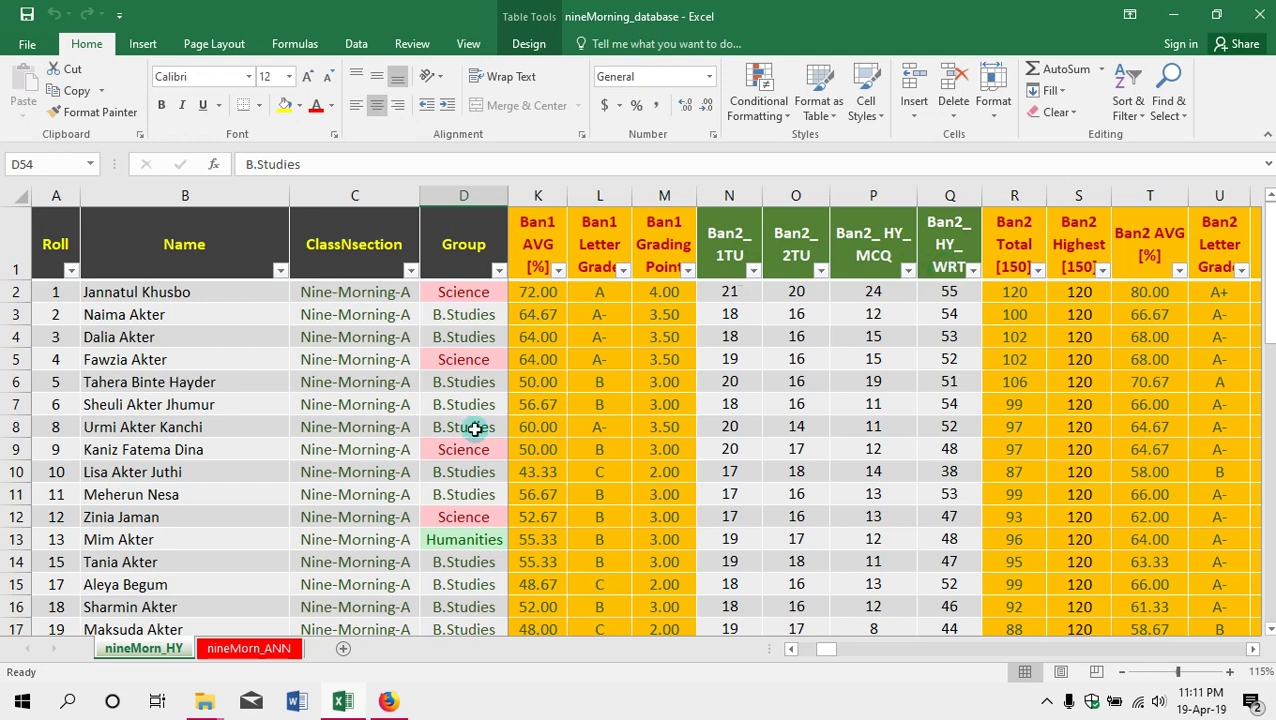
# Examine the Ban1 mark column headings in nineMorn_ANN, from Ban1_ 1TU through Ban1_ AN_ WRT.
pyautogui.click(240, 652)
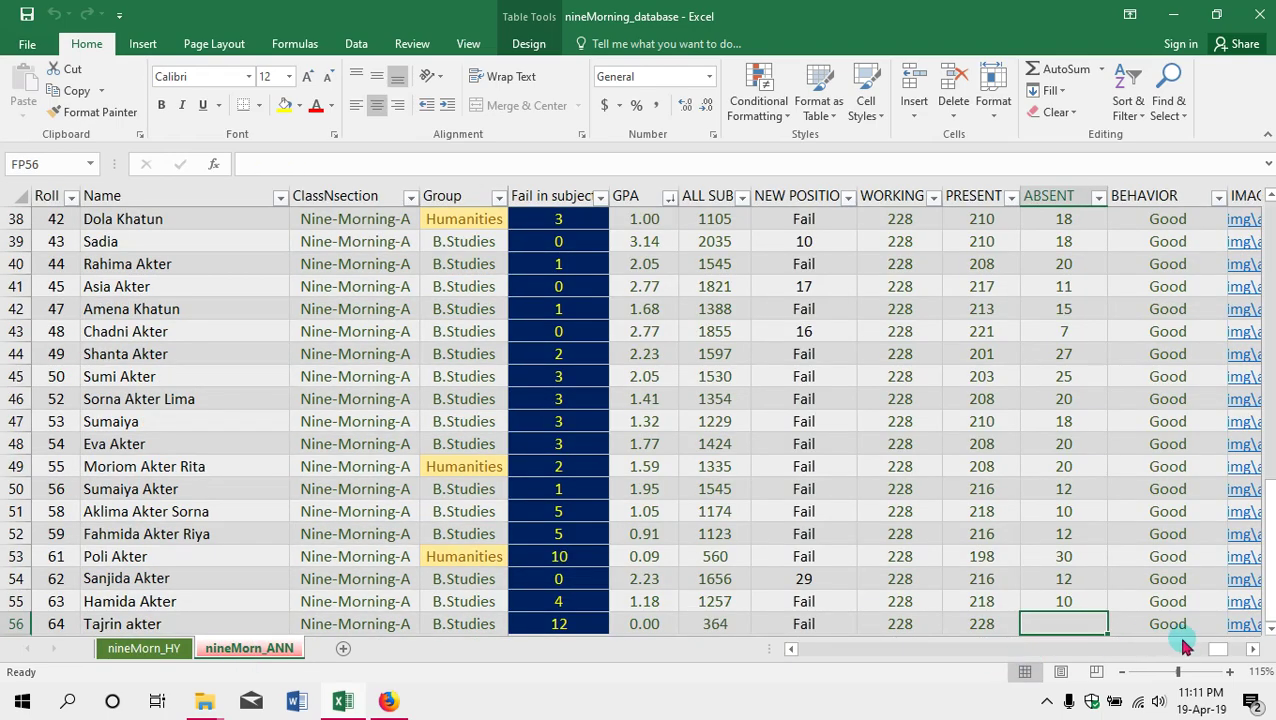
pyautogui.moveTo(1215, 649); pyautogui.dragTo(797, 673)
pyautogui.scroll(12, 672, 428)
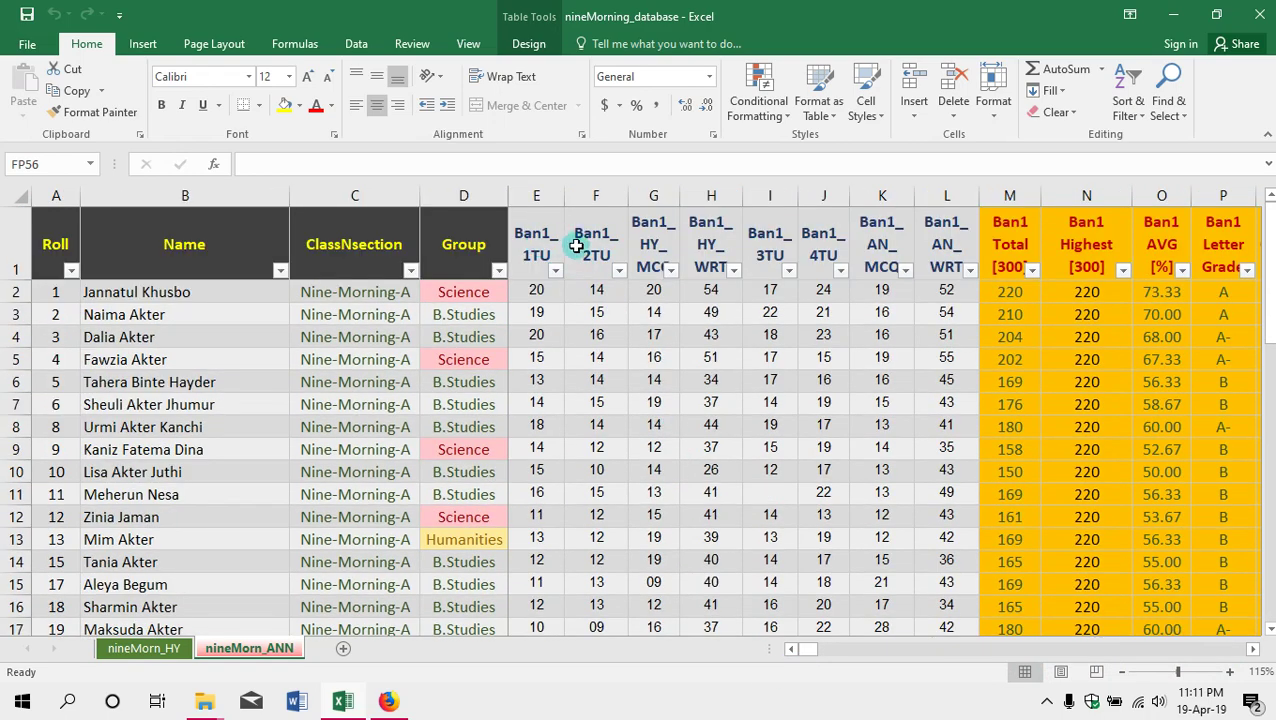
pyautogui.click(654, 260)
pyautogui.click(709, 251)
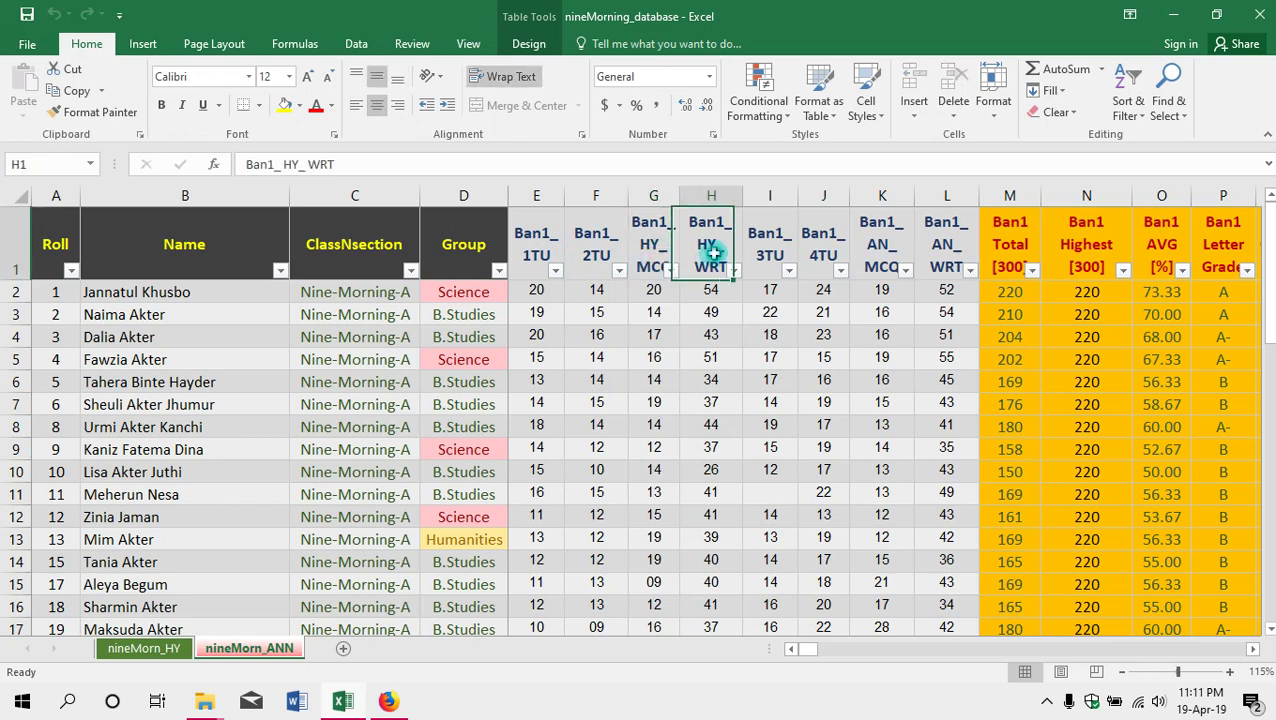
pyautogui.click(778, 252)
pyautogui.click(828, 253)
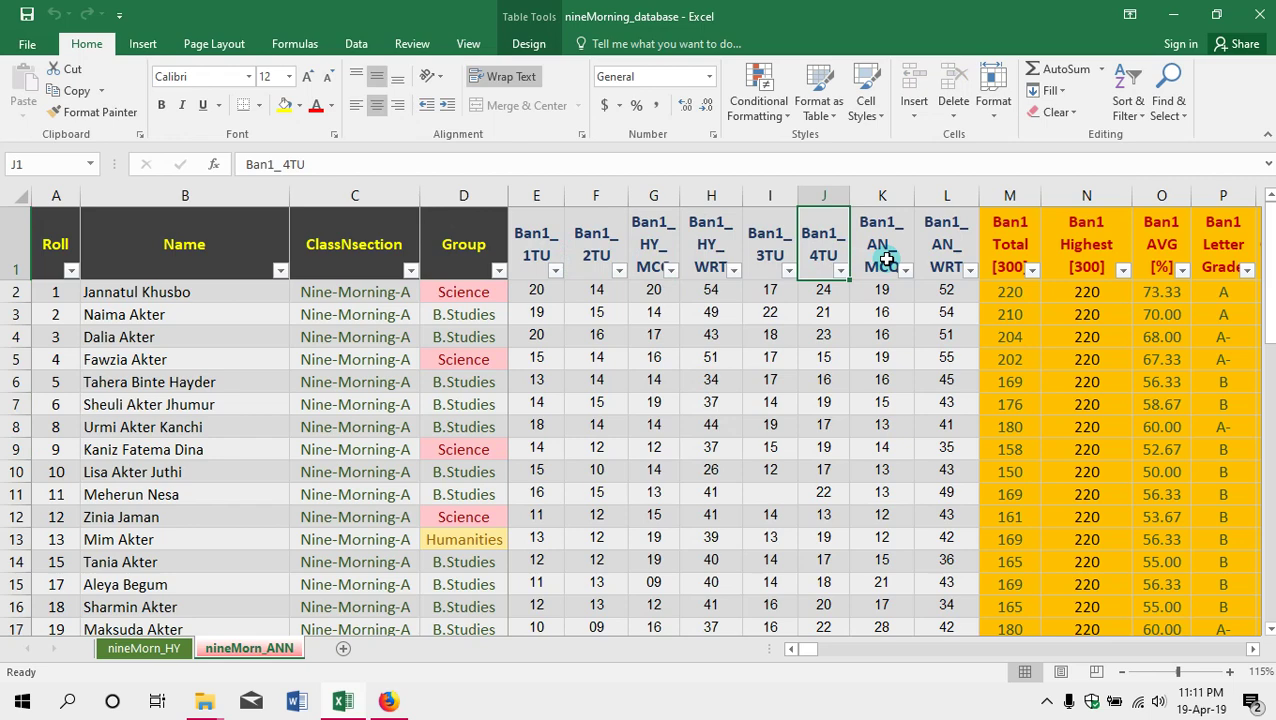
pyautogui.click(885, 258)
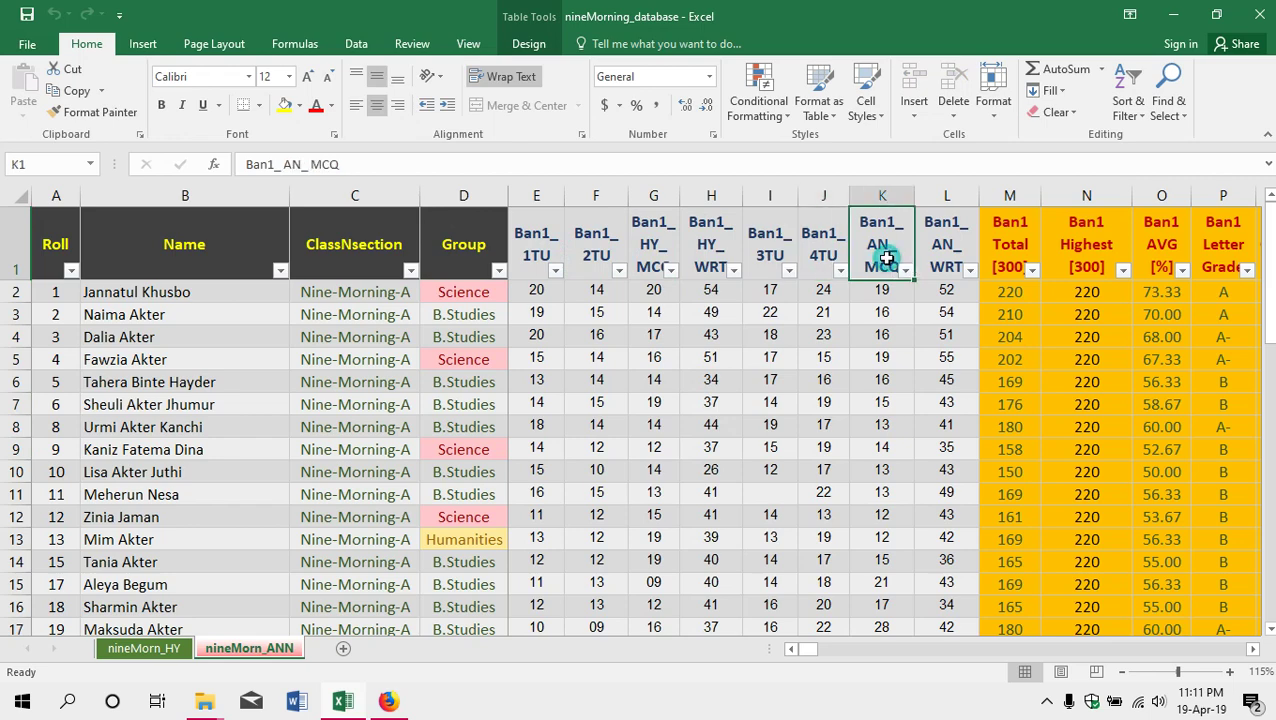
pyautogui.click(944, 238)
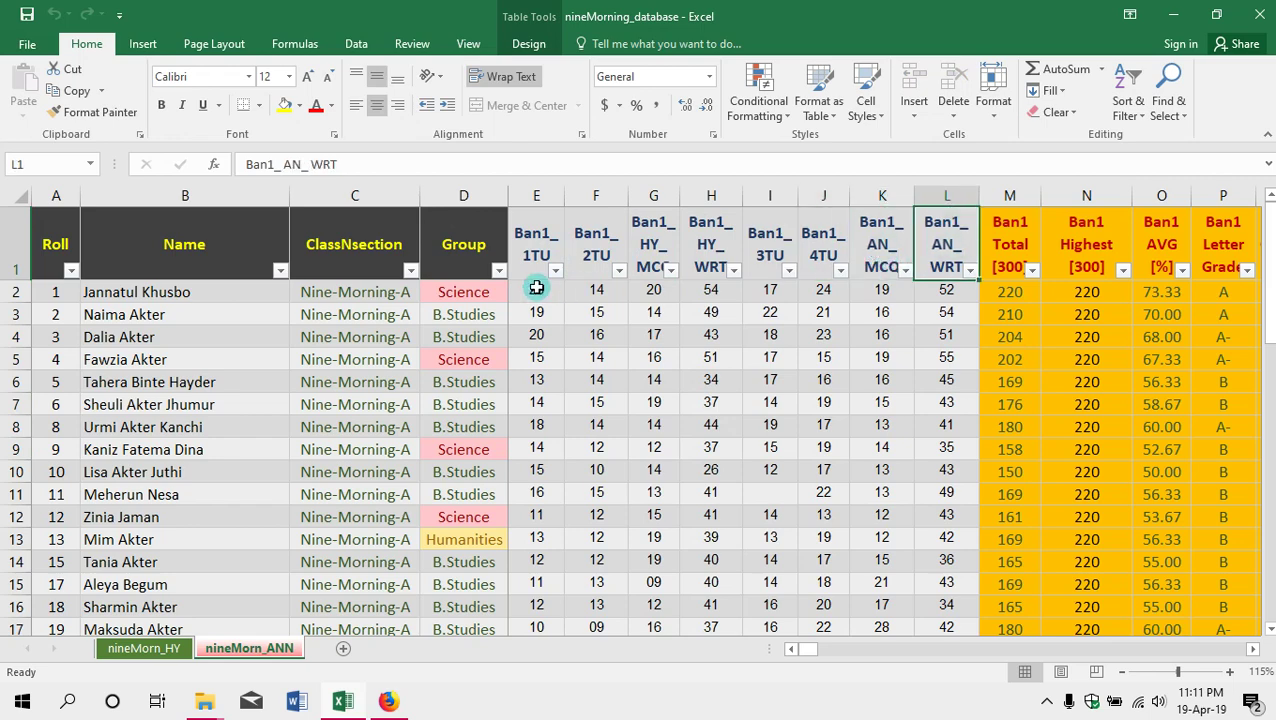
pyautogui.click(522, 261)
pyautogui.click(598, 248)
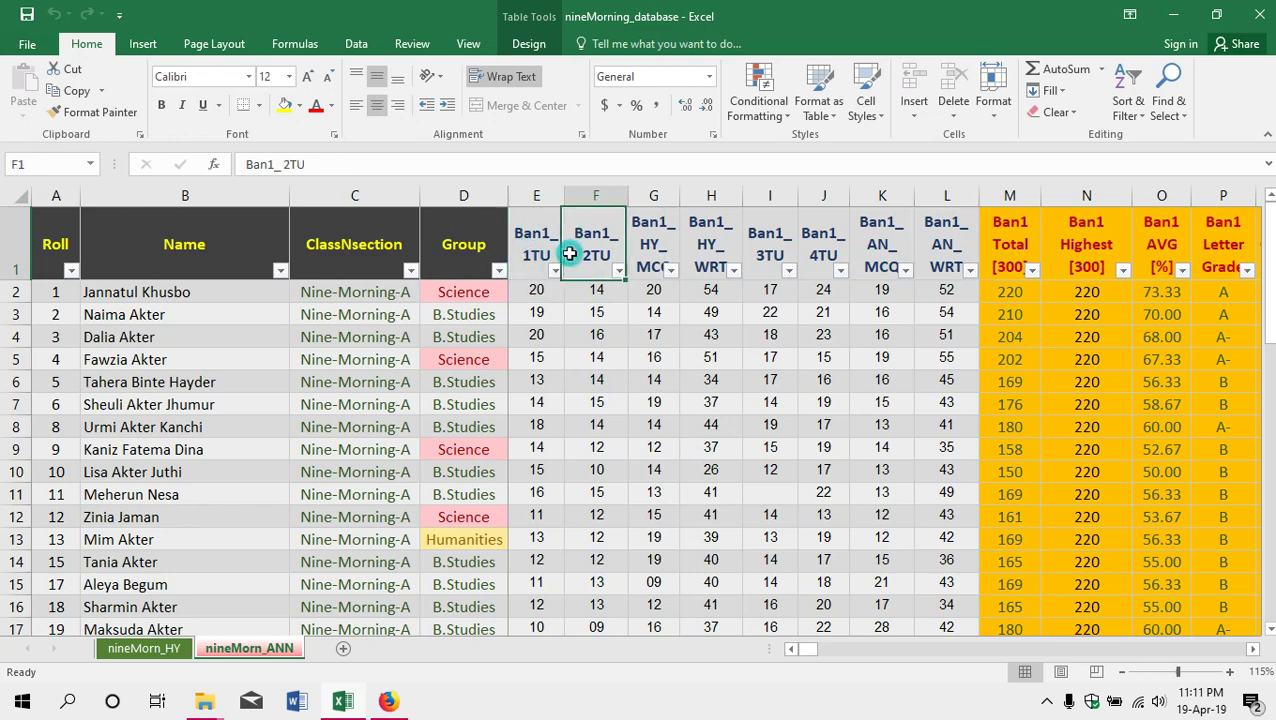
pyautogui.click(664, 238)
pyautogui.click(708, 238)
pyautogui.click(652, 238)
pyautogui.click(706, 240)
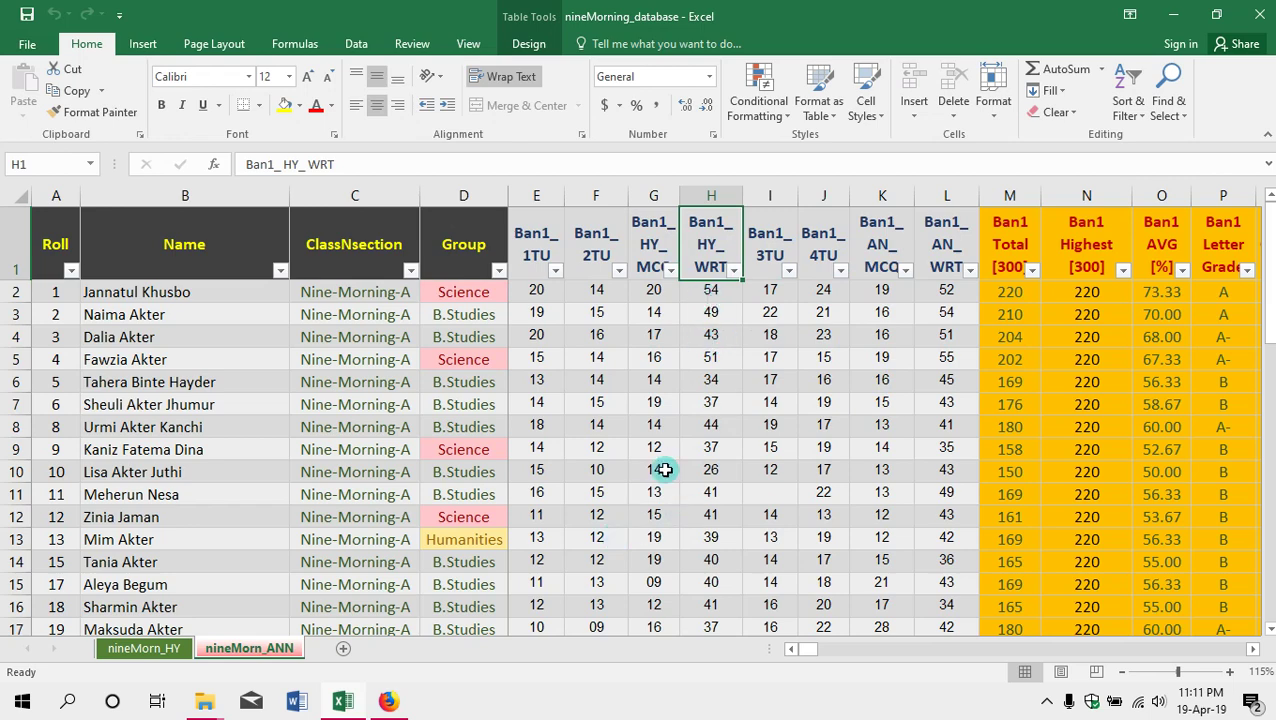
# Compare the contents of cell E2, the roll 1 Ban1_ 1TU mark, in nineMorn_HY and nineMorn_ANN.
pyautogui.click(158, 648)
pyautogui.moveTo(825, 649); pyautogui.dragTo(793, 655)
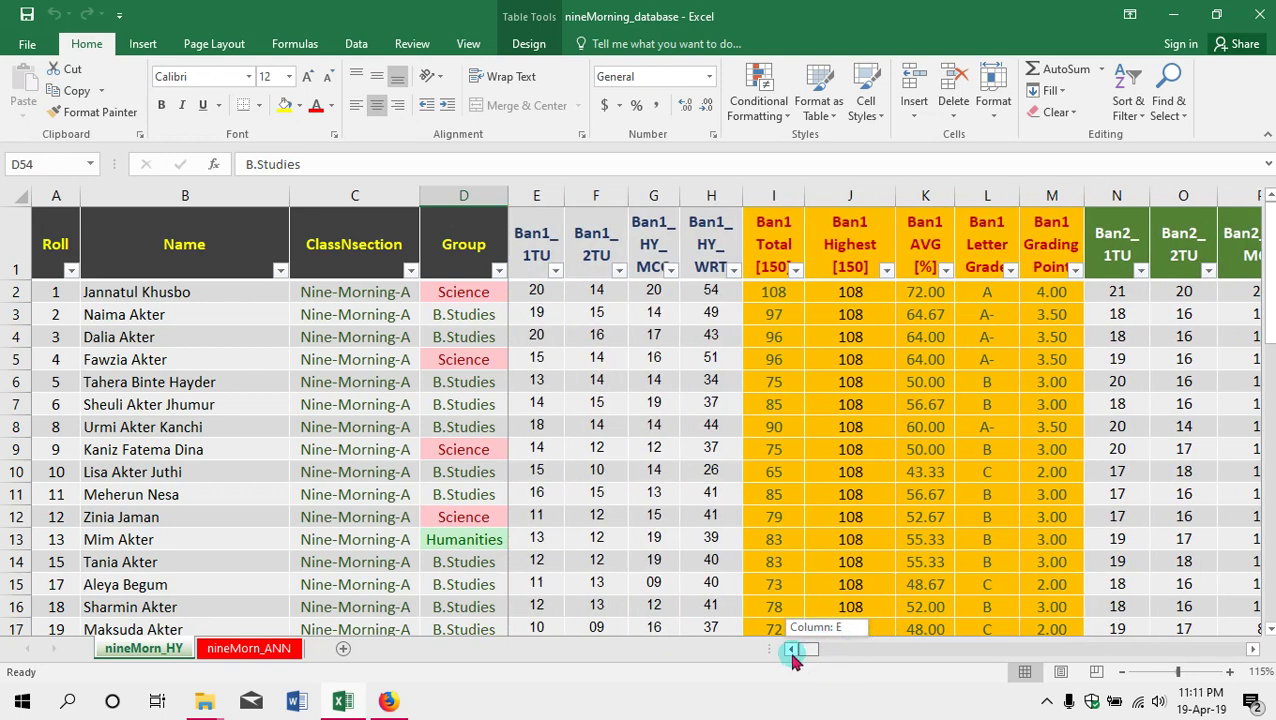
pyautogui.click(598, 334)
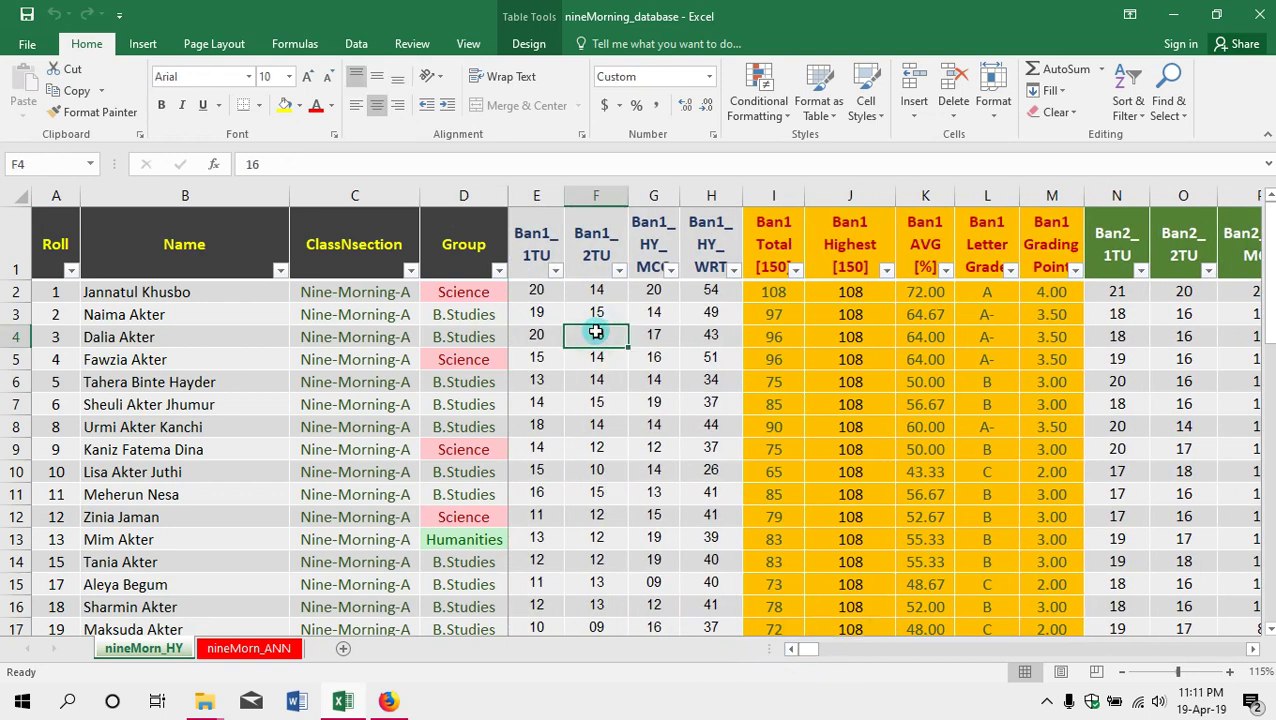
pyautogui.click(536, 292)
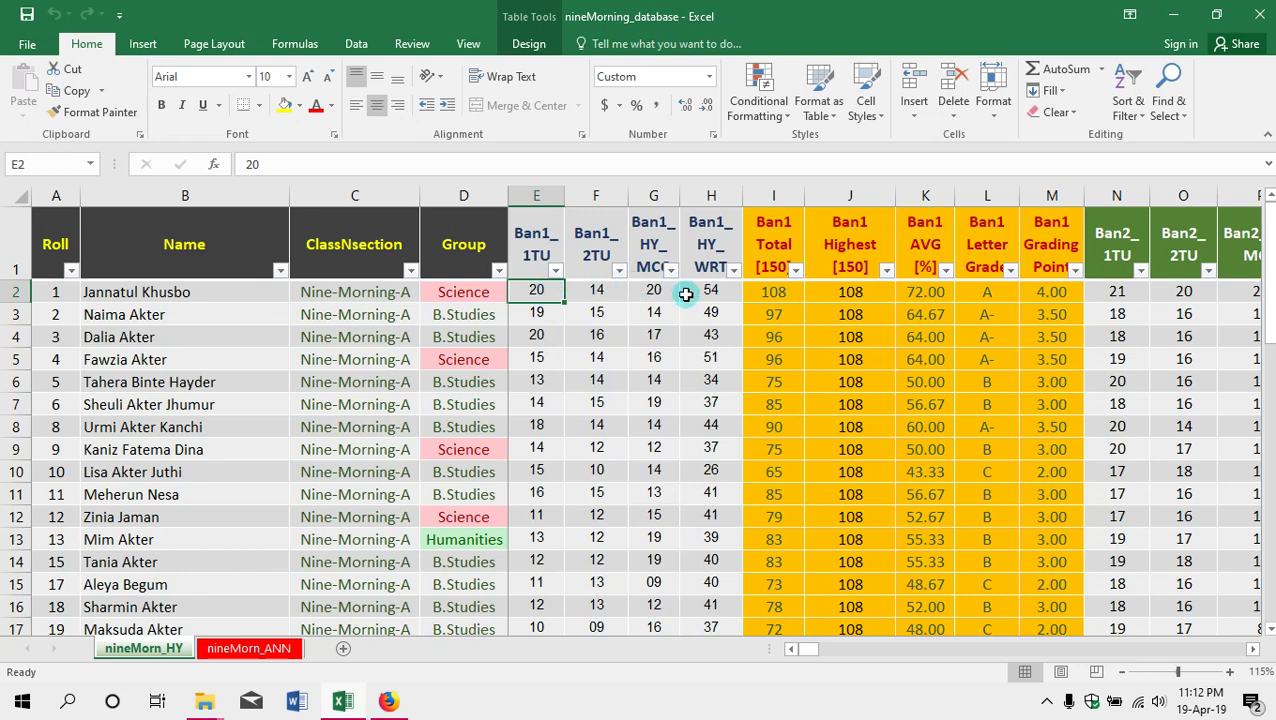
pyautogui.click(248, 650)
pyautogui.click(144, 650)
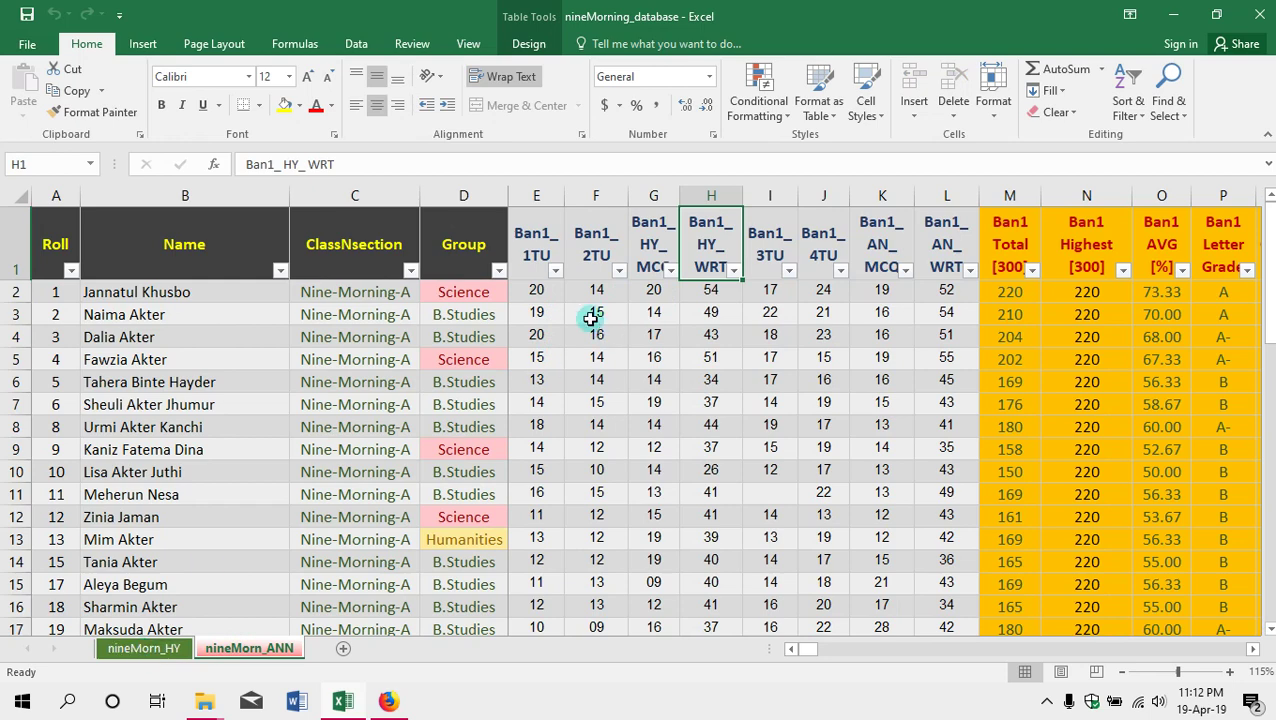
pyautogui.click(538, 290)
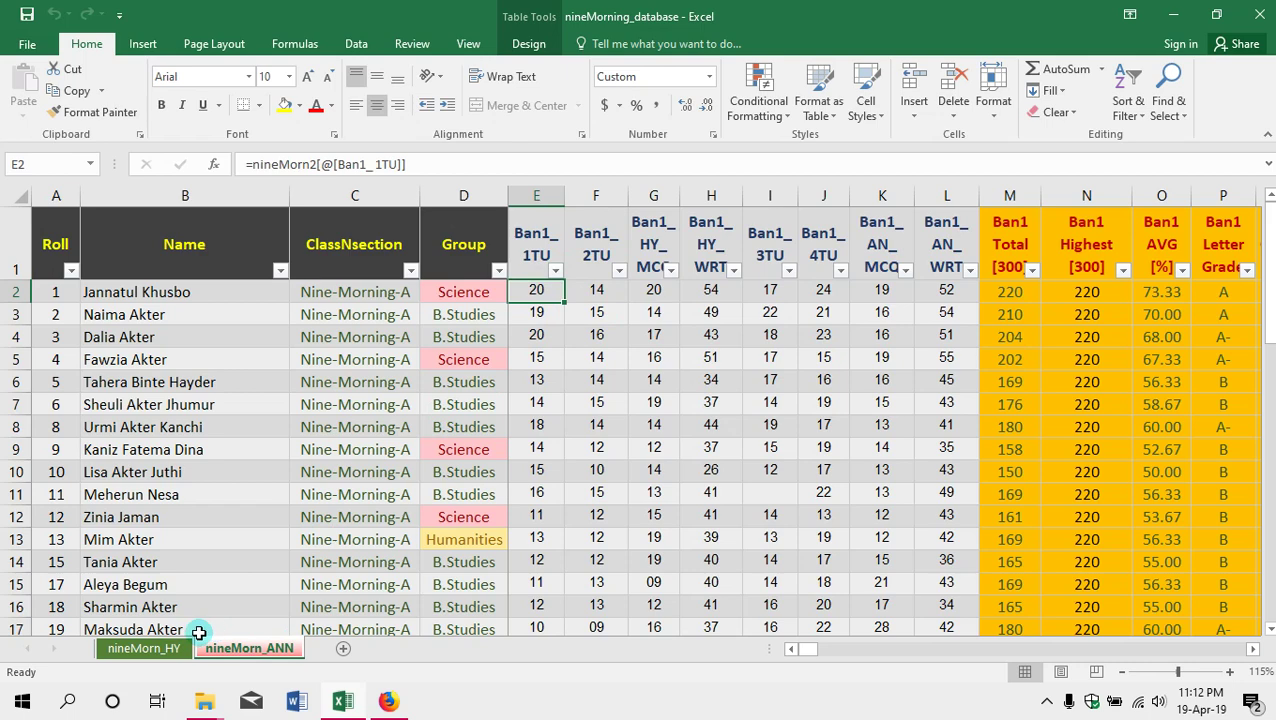
pyautogui.click(147, 649)
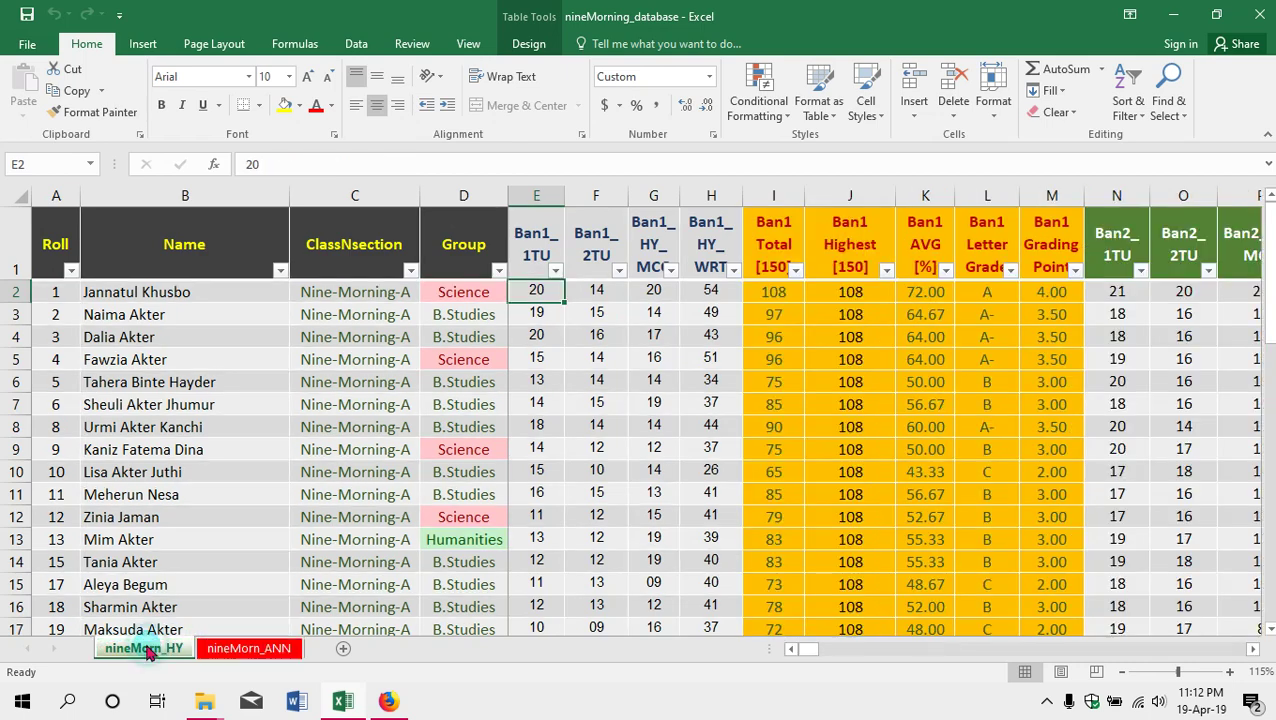
# Link cell E2 of nineMorn_ANN to E2 of nineMorn_HY with =nineMorn2[@[Ban1_ 1TU]], and fill the formula down the column.
pyautogui.click(243, 648)
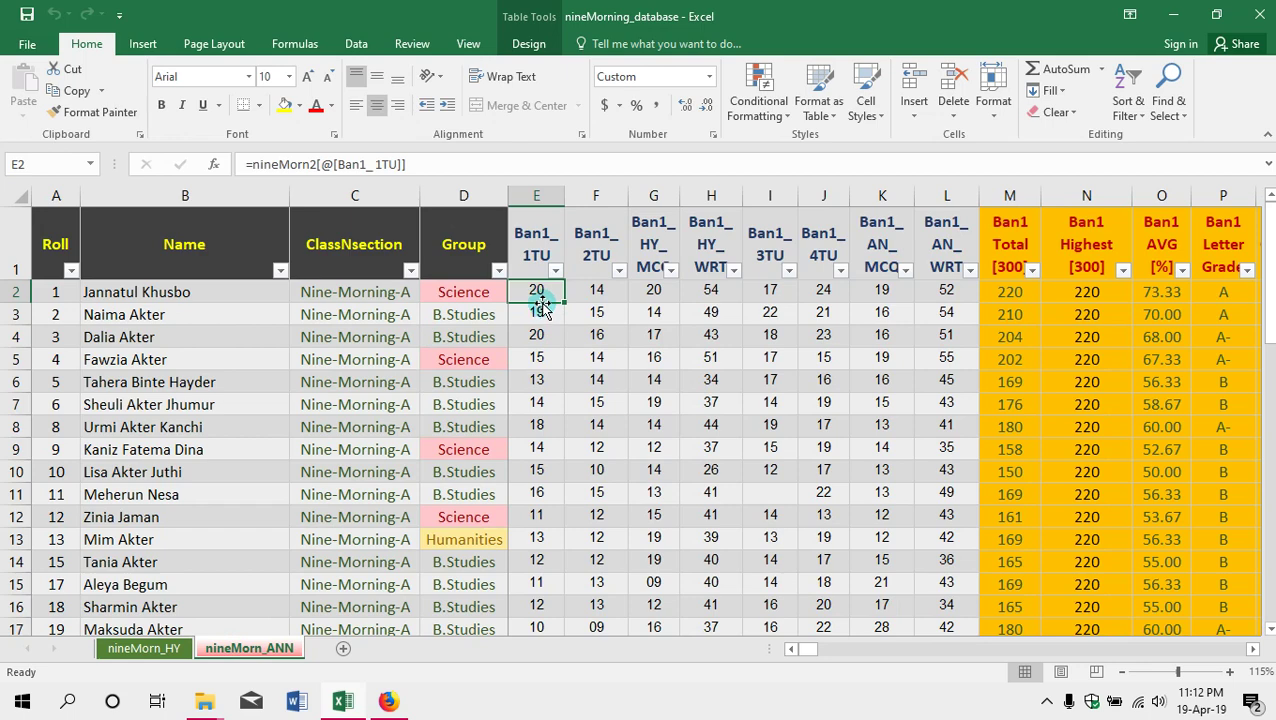
pyautogui.write('=')
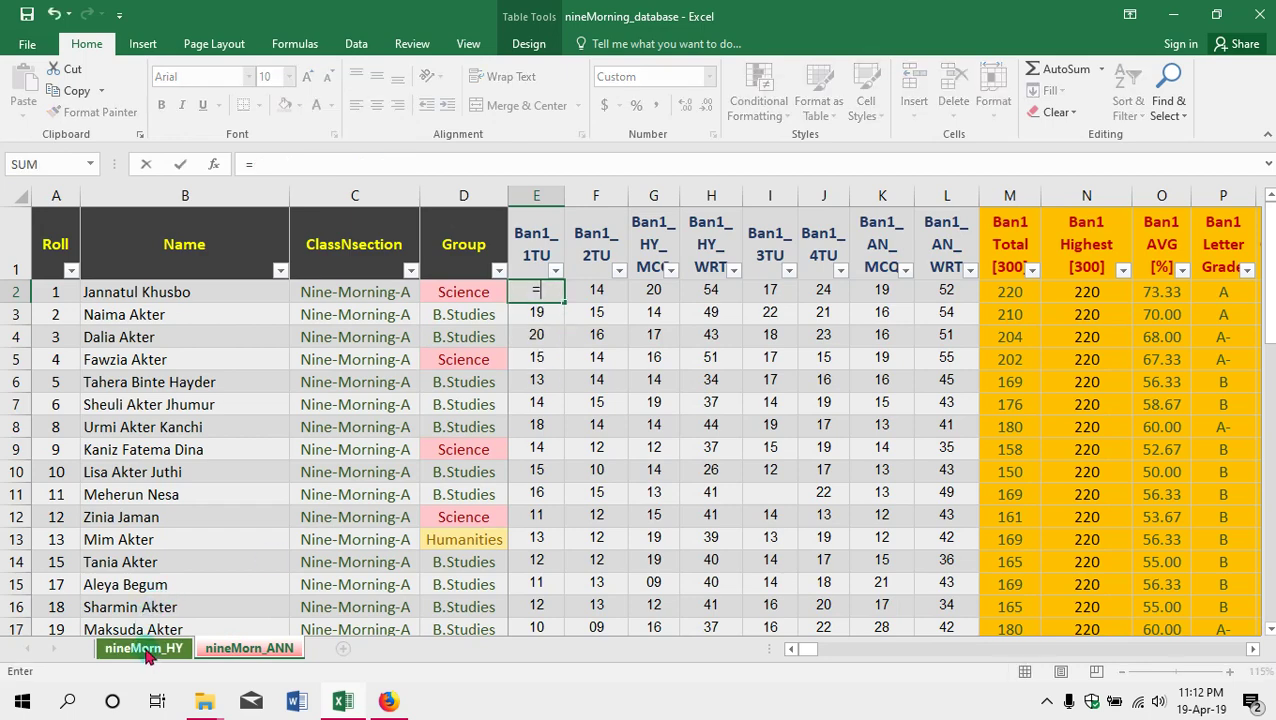
pyautogui.click(145, 650)
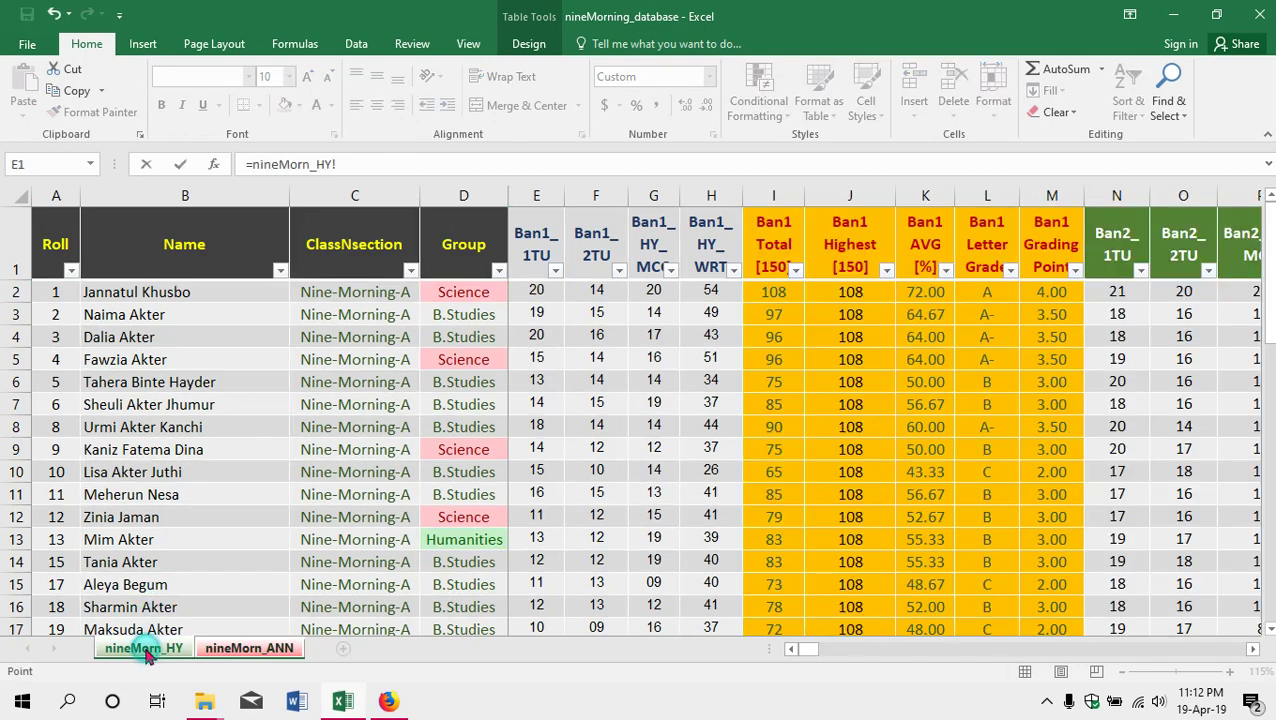
pyautogui.click(544, 294)
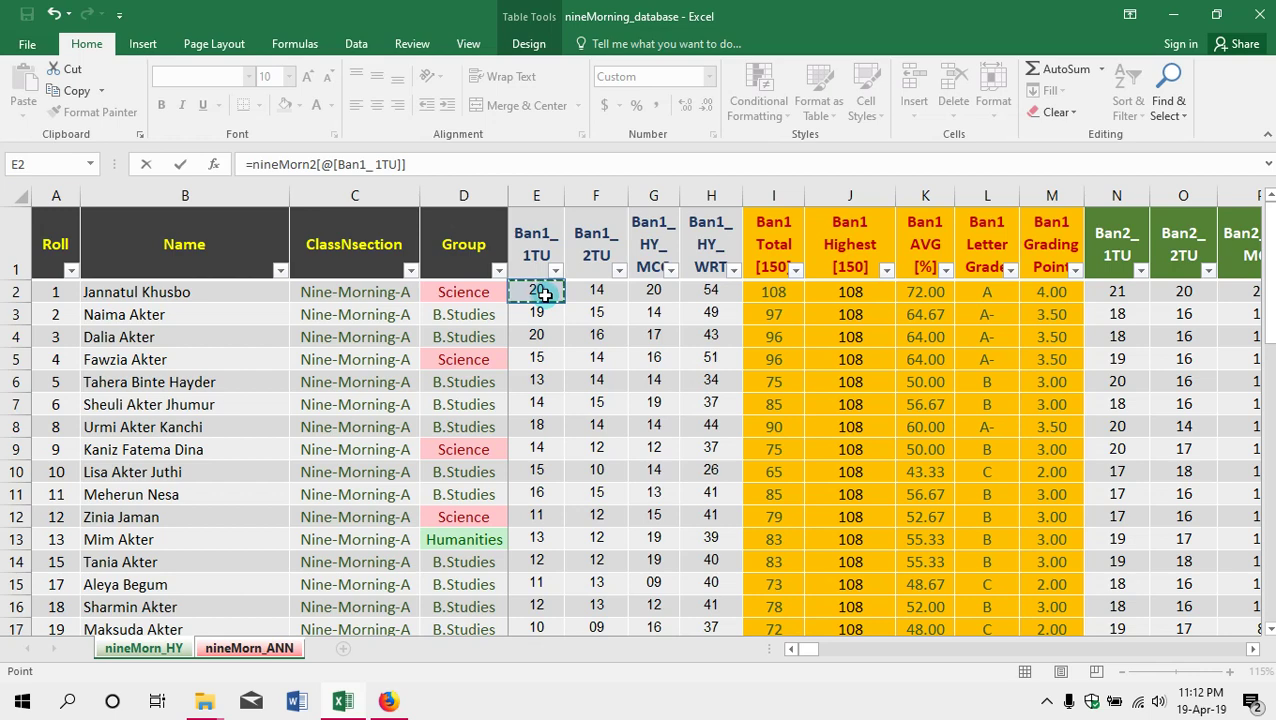
pyautogui.press('Return')
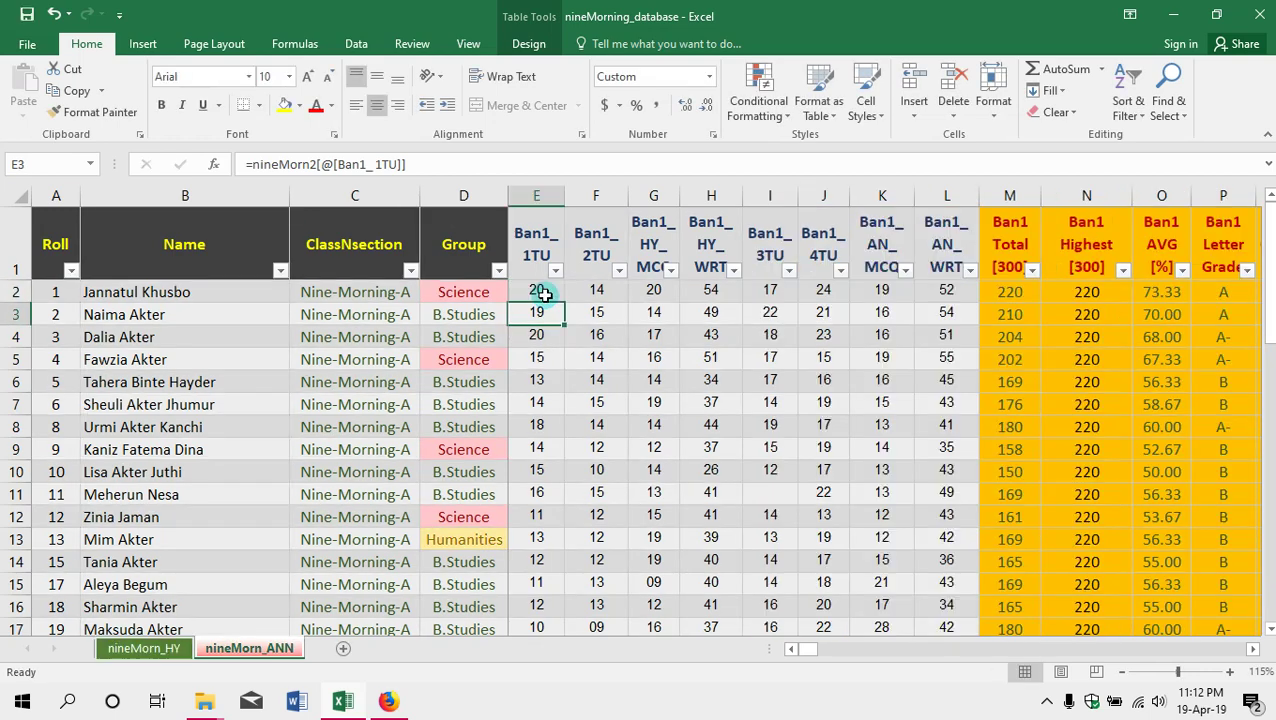
pyautogui.click(544, 294)
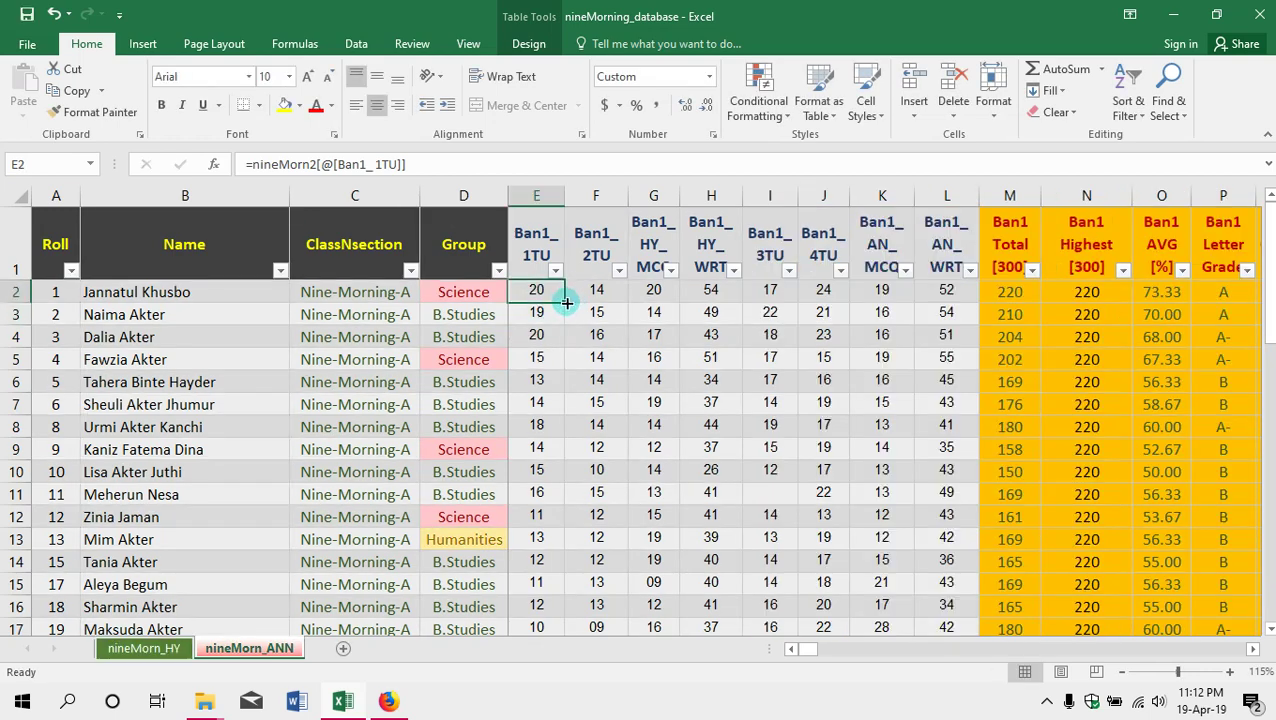
pyautogui.doubleClick(566, 302)
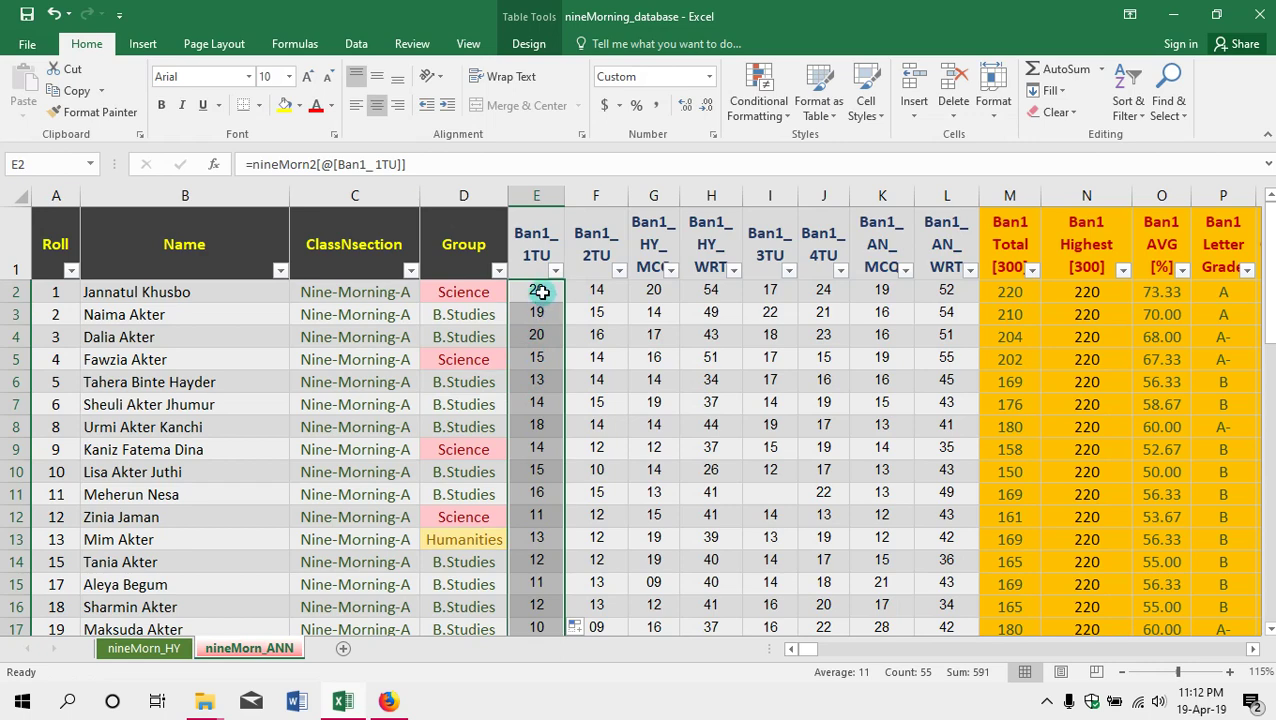
# Set the roll 1 Ban1_ 1TU mark in nineMorn_HY to 22 and check the linked cell in nineMorn_ANN.
pyautogui.click(143, 648)
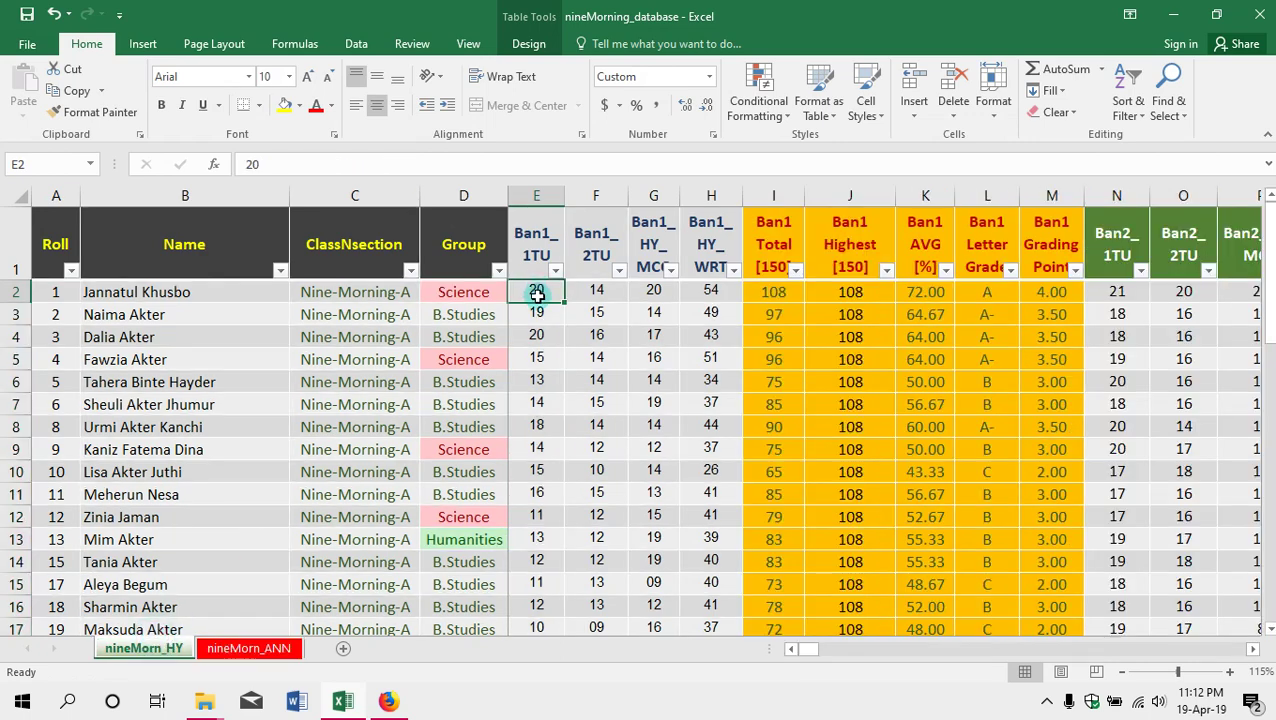
pyautogui.write('22')
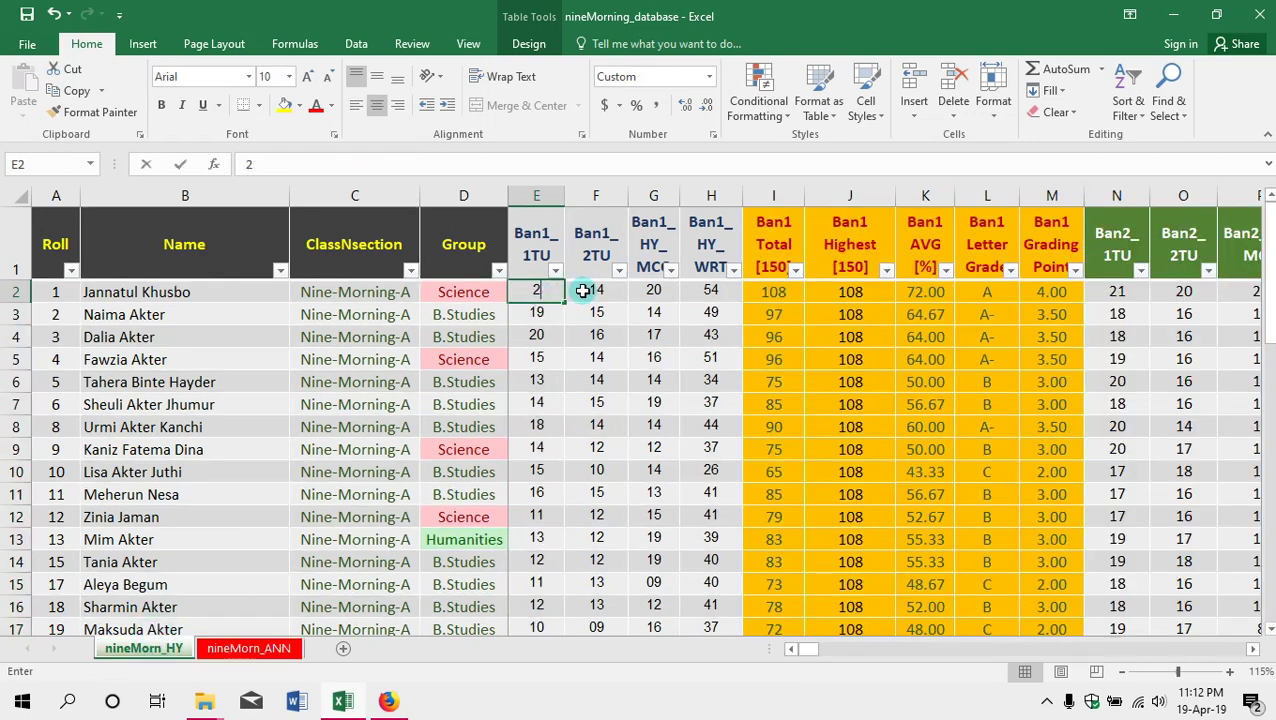
pyautogui.press('Return')
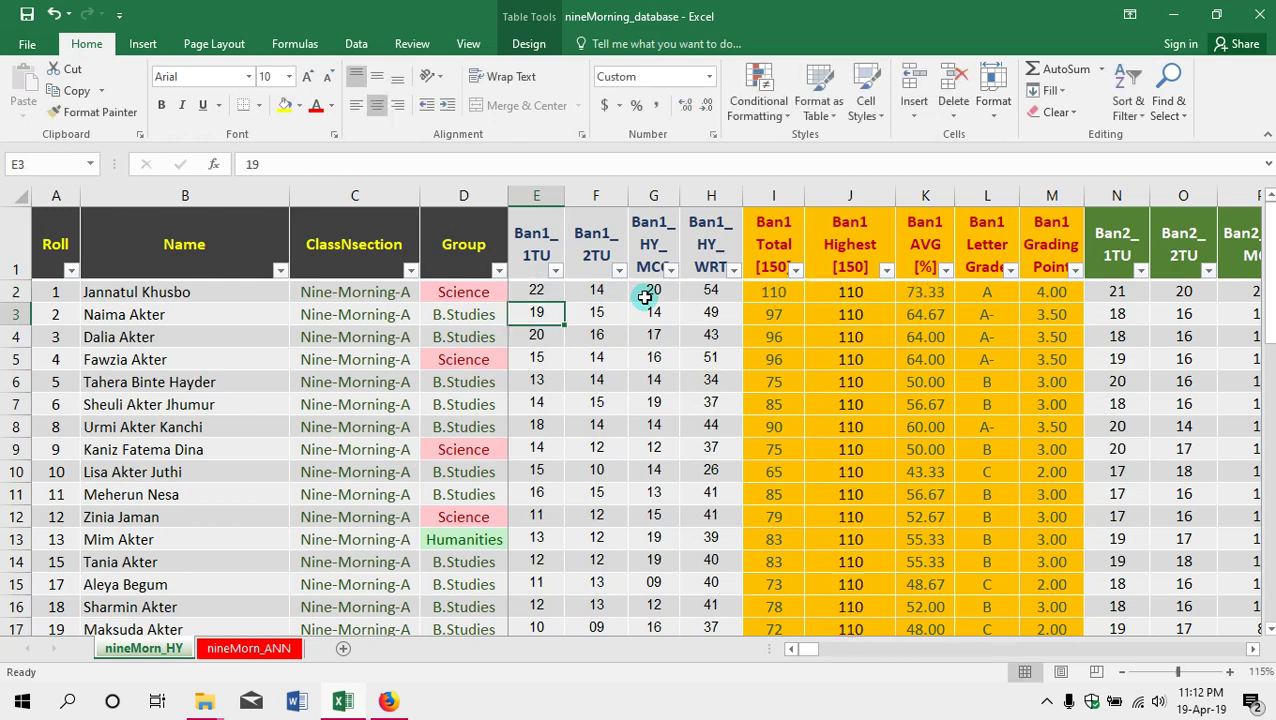
pyautogui.click(250, 648)
pyautogui.click(547, 294)
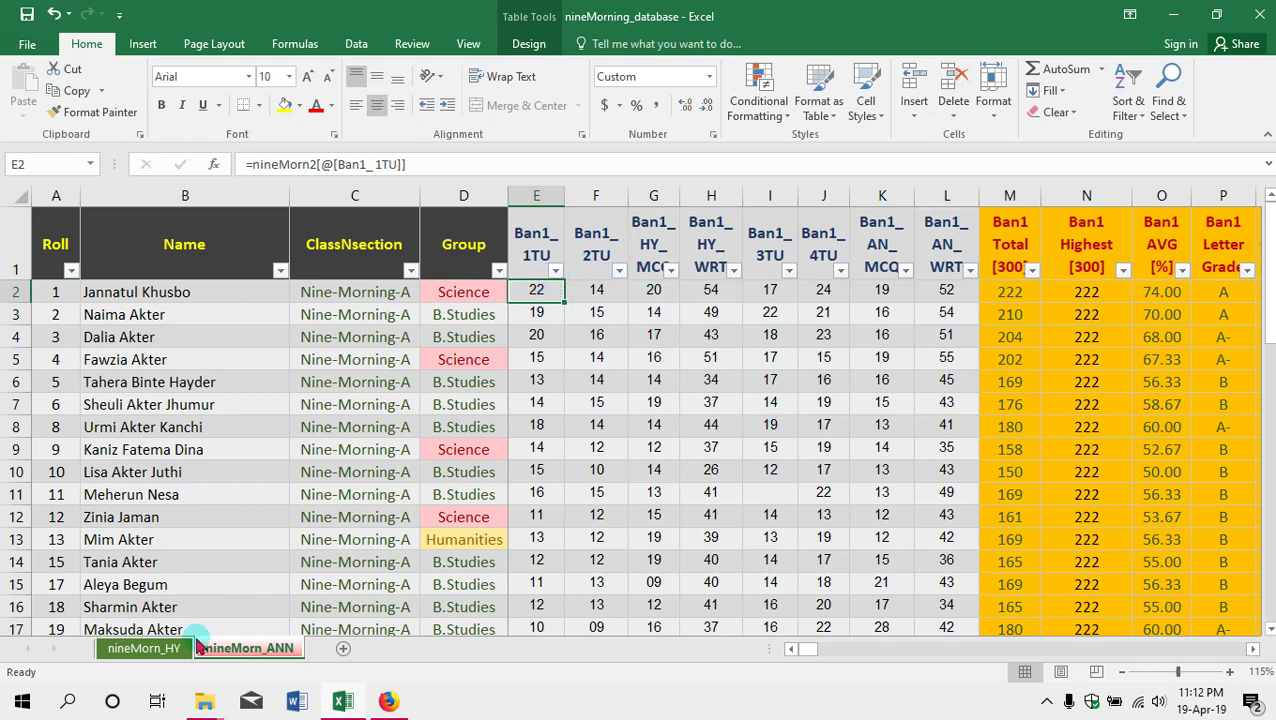
pyautogui.click(145, 649)
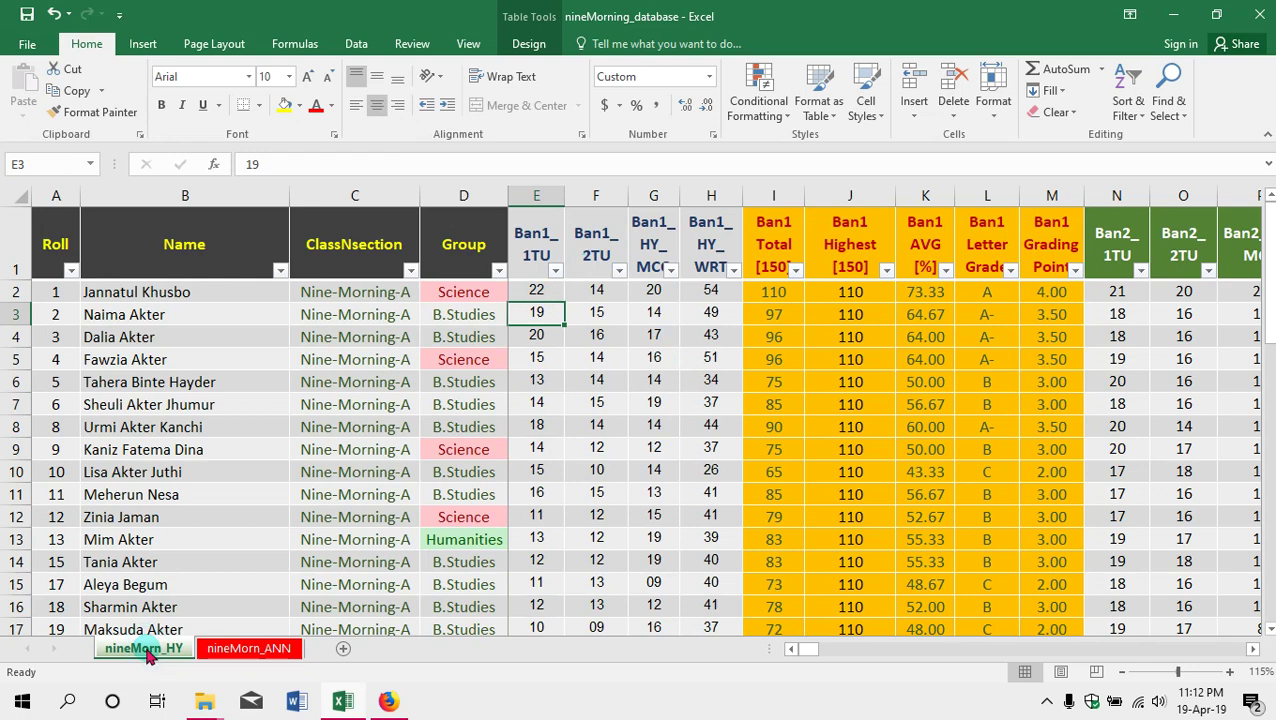
# Look across the full range of nineMorn_ANN columns, from the Ban1 marks to the last ones, and return to the start.
pyautogui.click(246, 649)
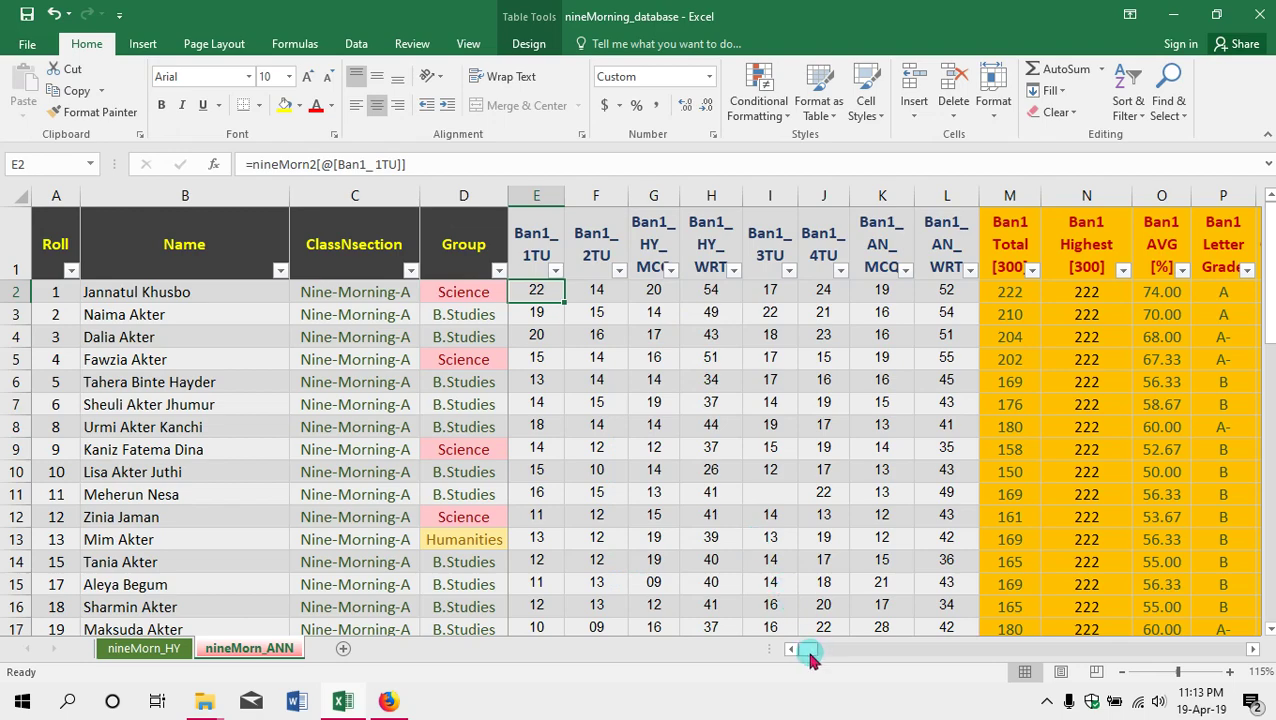
pyautogui.moveTo(808, 652); pyautogui.dragTo(935, 651)
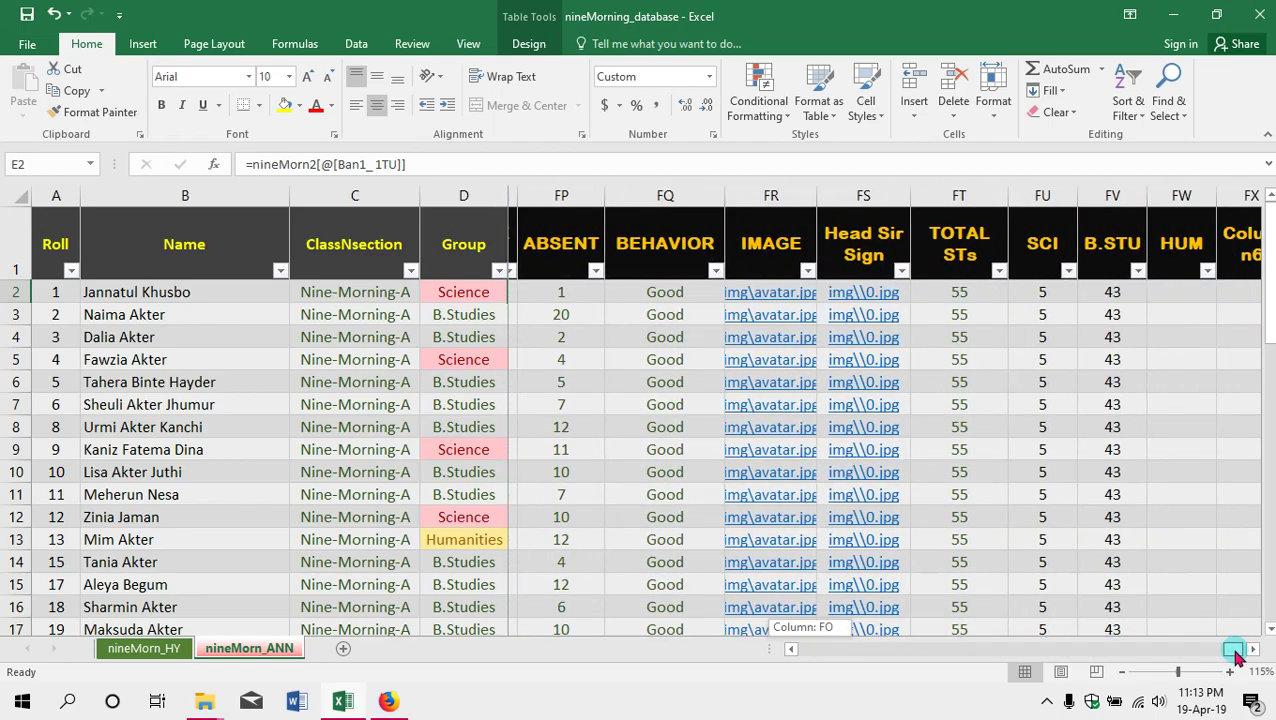
pyautogui.moveTo(1117, 660); pyautogui.dragTo(806, 645)
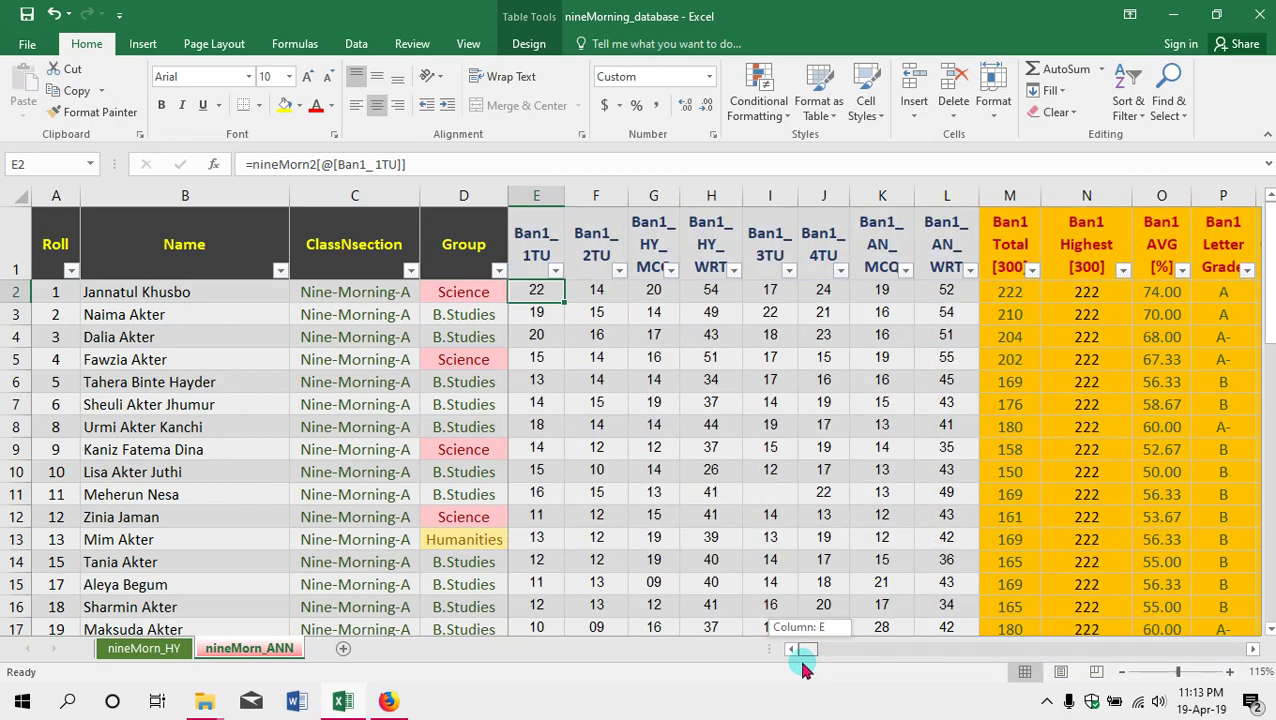
# Examine the Ban1 Total, Highest, AVG, Letter Grade and Grading Point columns of nineMorn_ANN down through the student rows.
pyautogui.click(1006, 240)
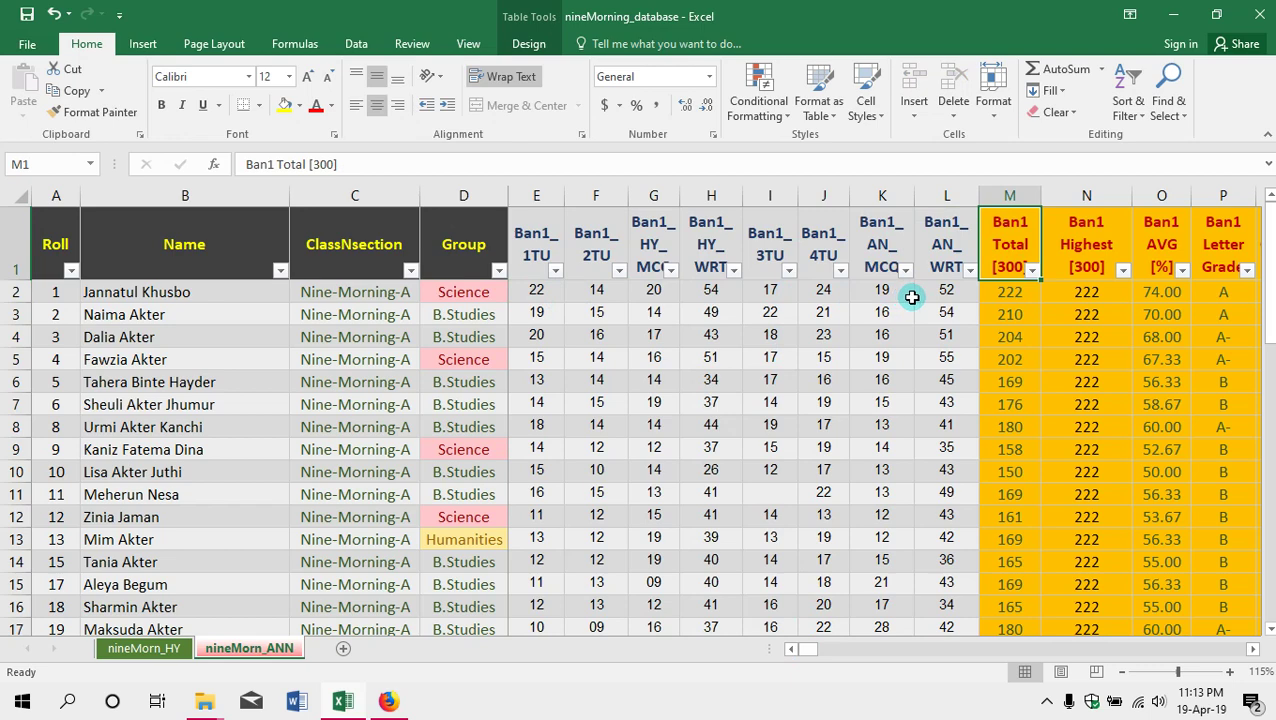
pyautogui.click(1078, 268)
pyautogui.click(1090, 294)
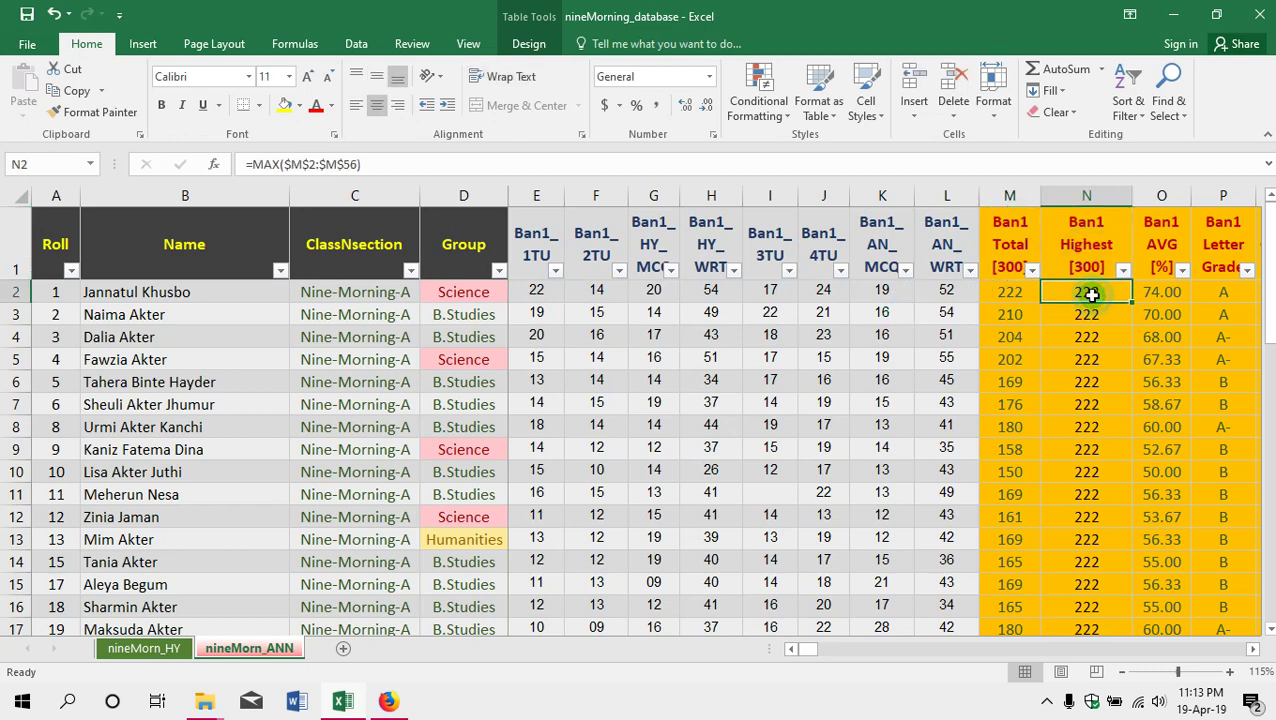
pyautogui.click(1150, 242)
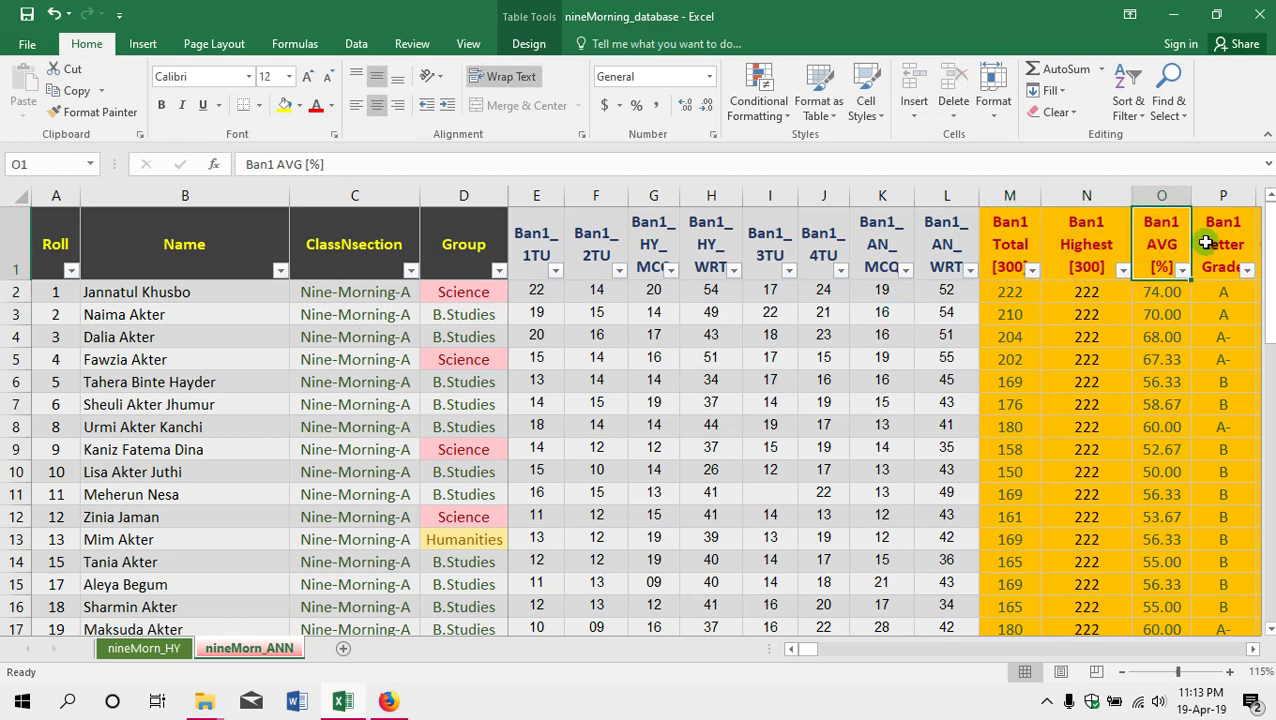
pyautogui.moveTo(814, 651); pyautogui.dragTo(834, 653)
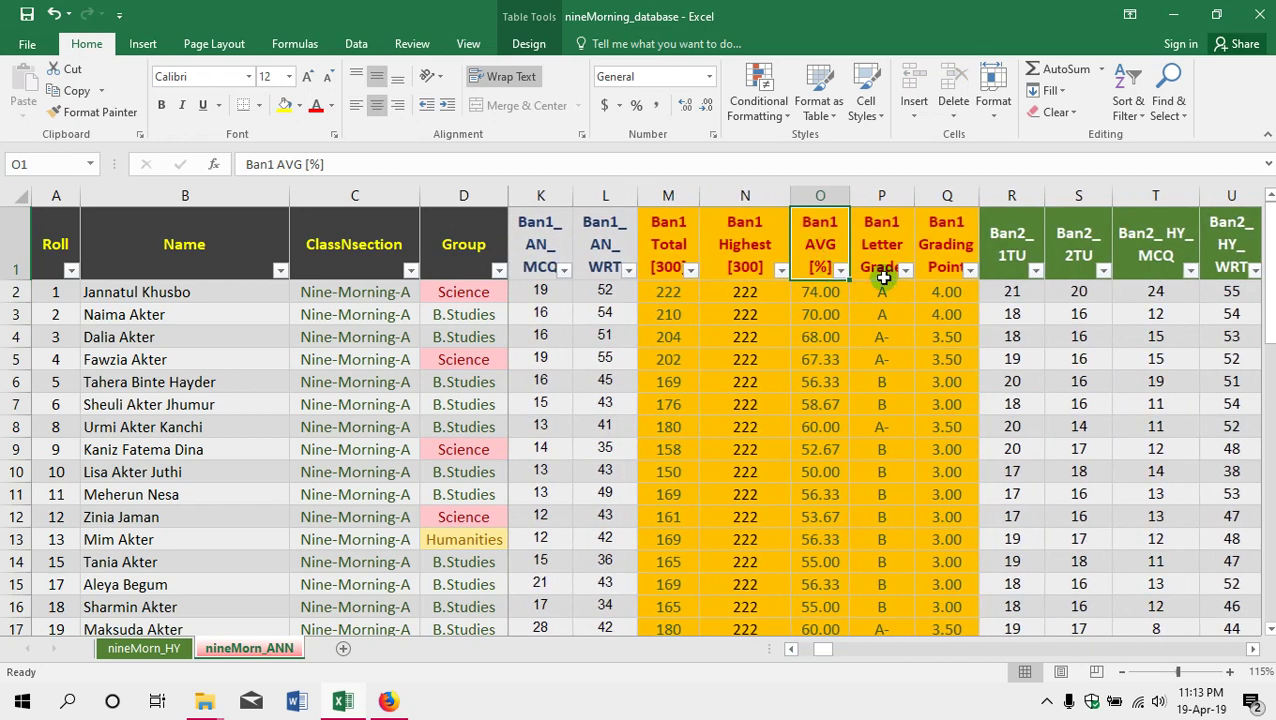
pyautogui.click(945, 254)
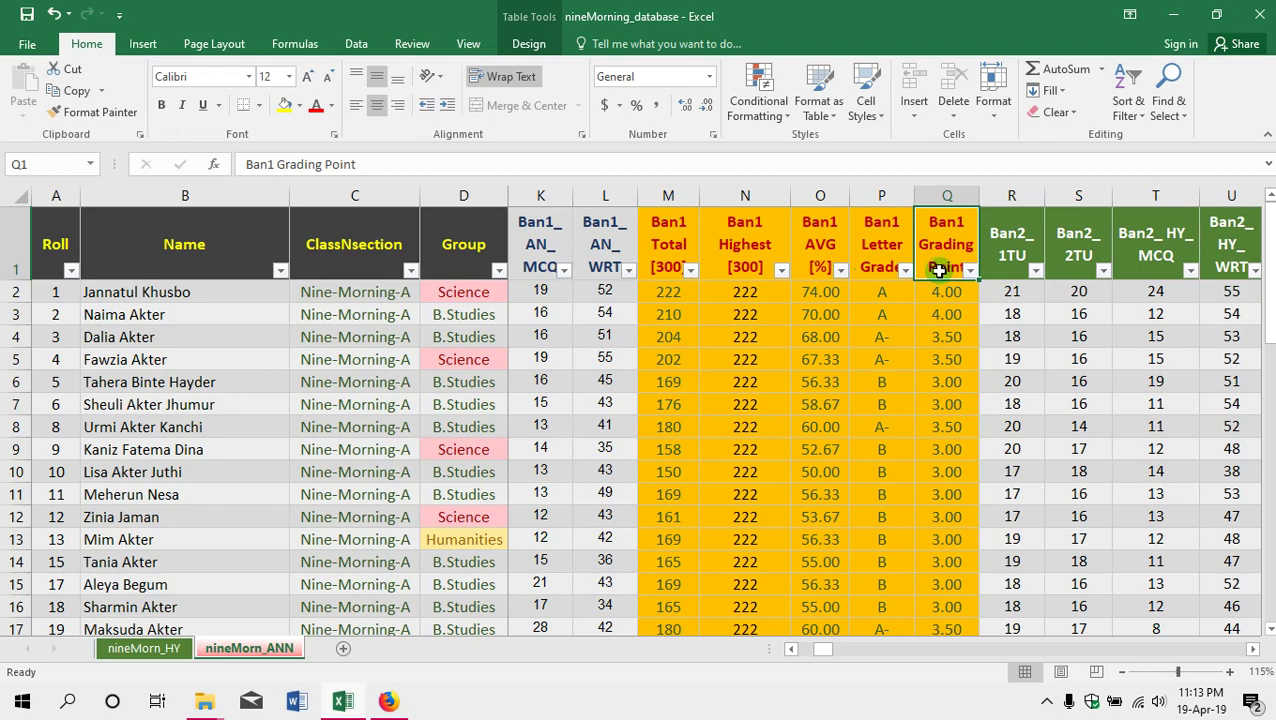
pyautogui.scroll(-6, 661, 430)
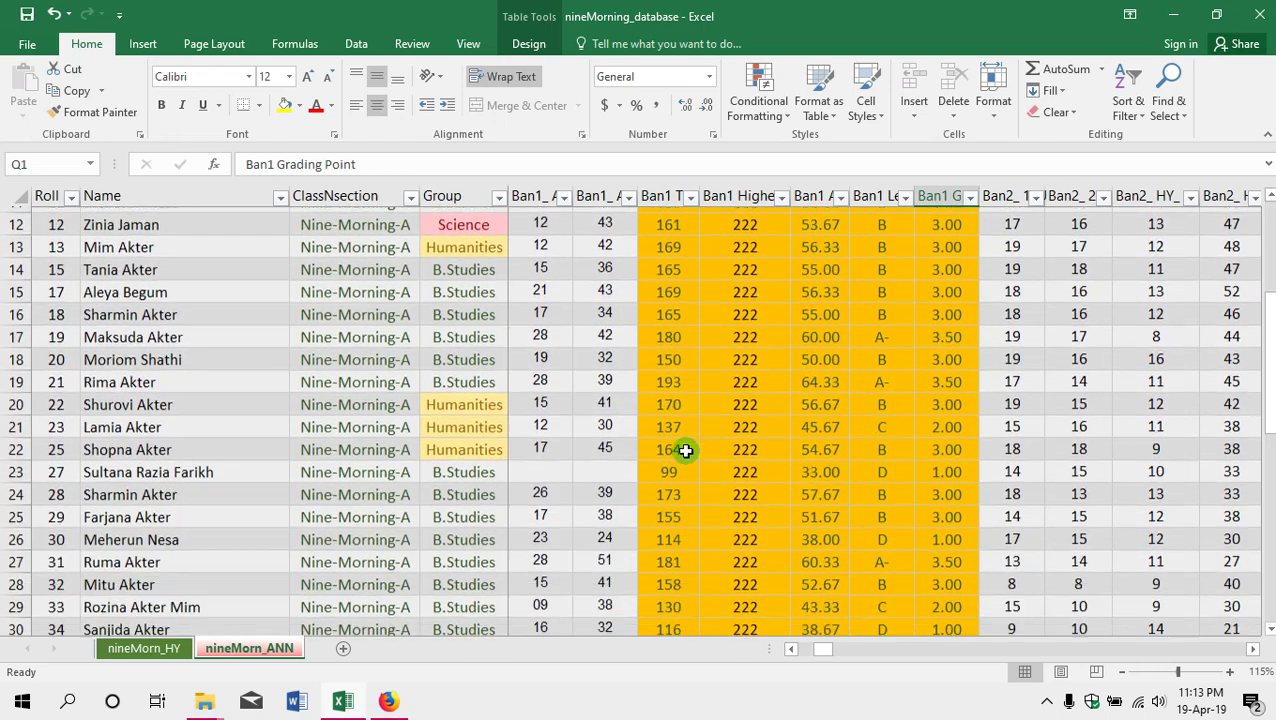
pyautogui.scroll(-4, 737, 497)
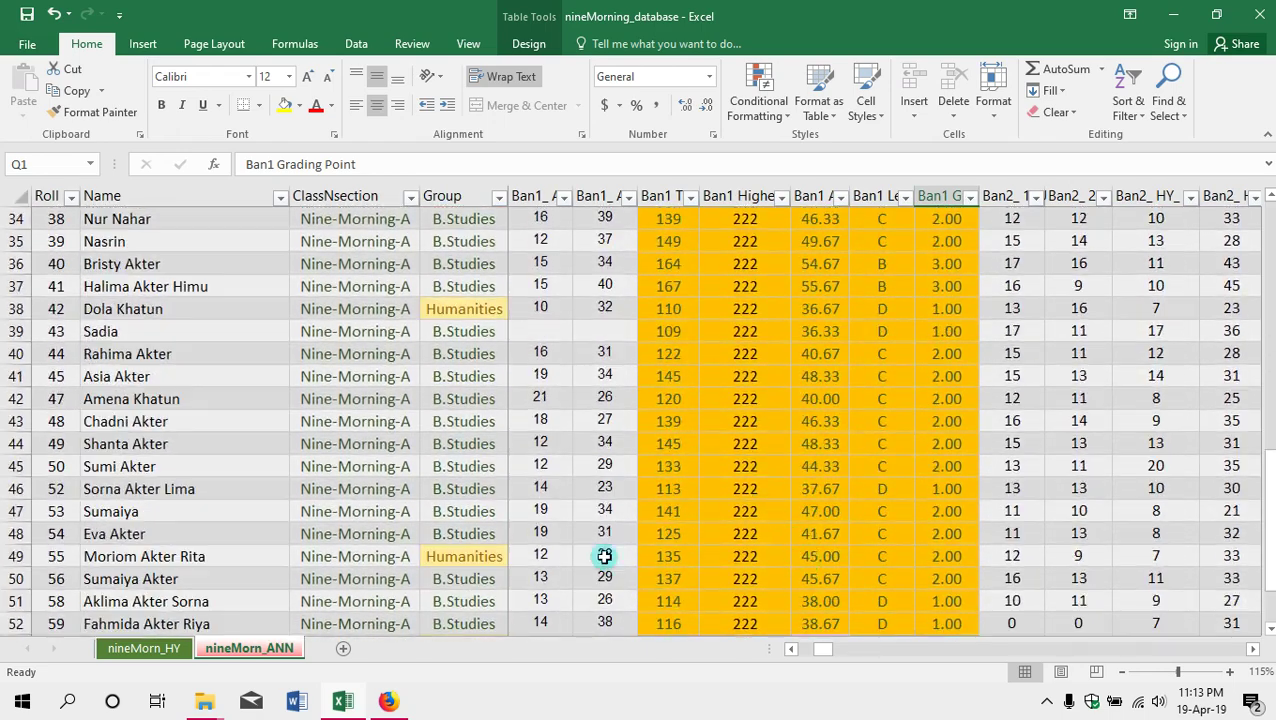
# Compare the student name and class columns of nineMorn_HY with those of nineMorn_ANN.
pyautogui.click(133, 655)
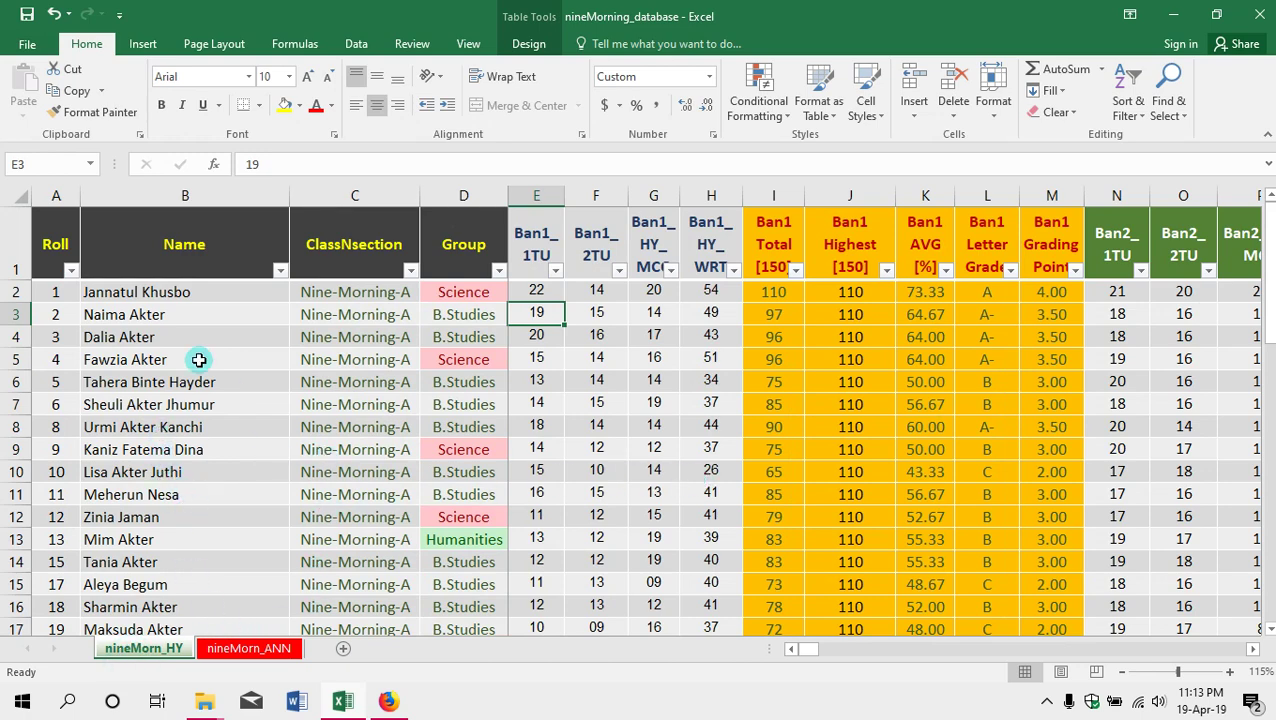
pyautogui.moveTo(147, 287); pyautogui.dragTo(148, 472)
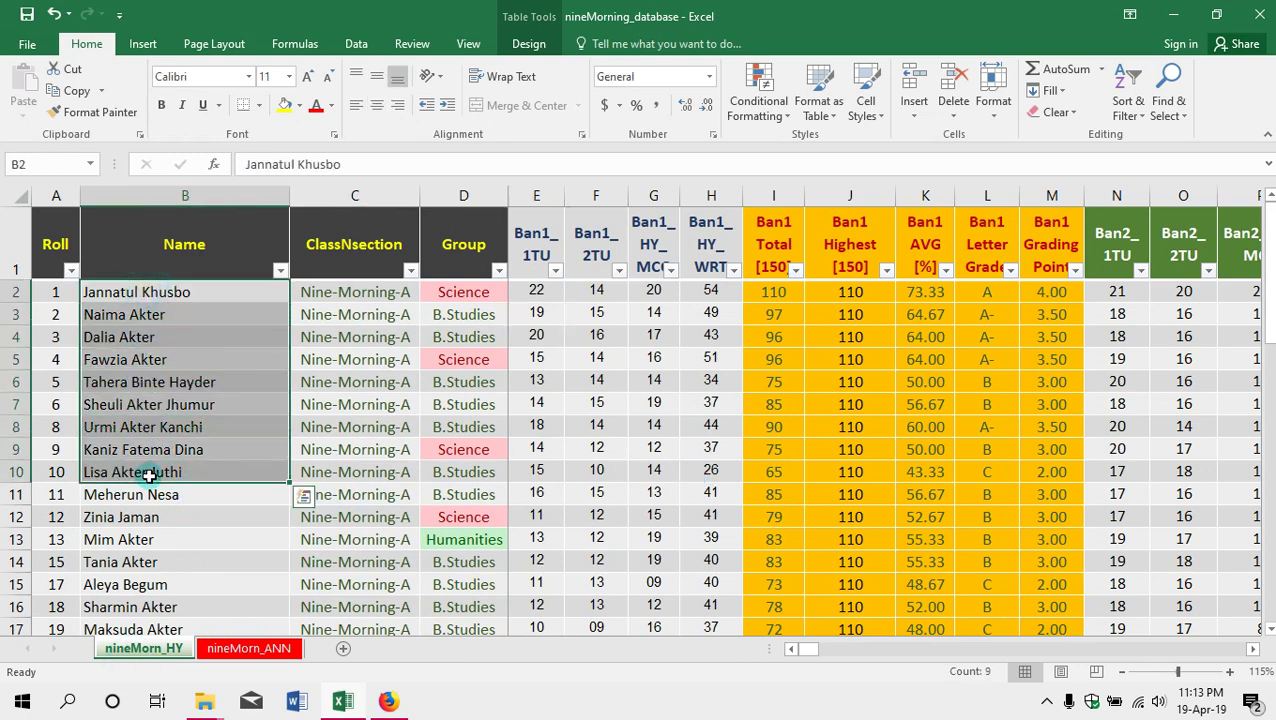
pyautogui.click(382, 318)
pyautogui.click(236, 648)
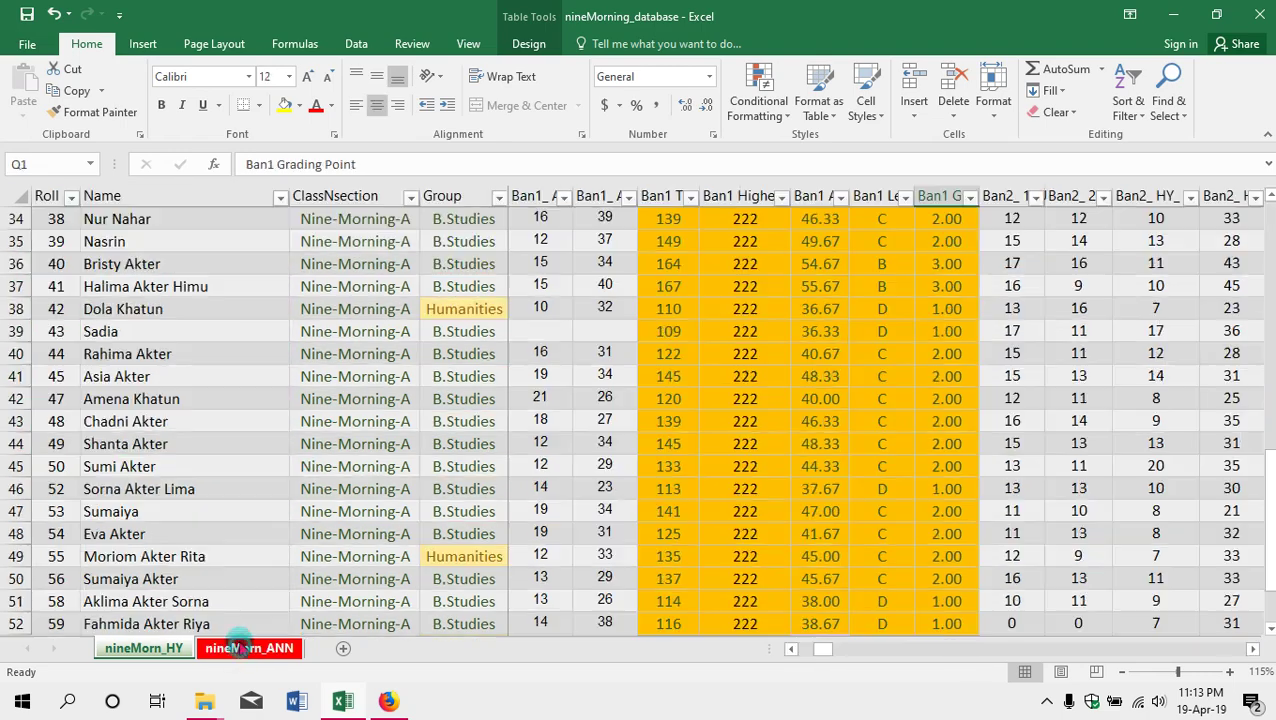
pyautogui.scroll(11, 74, 287)
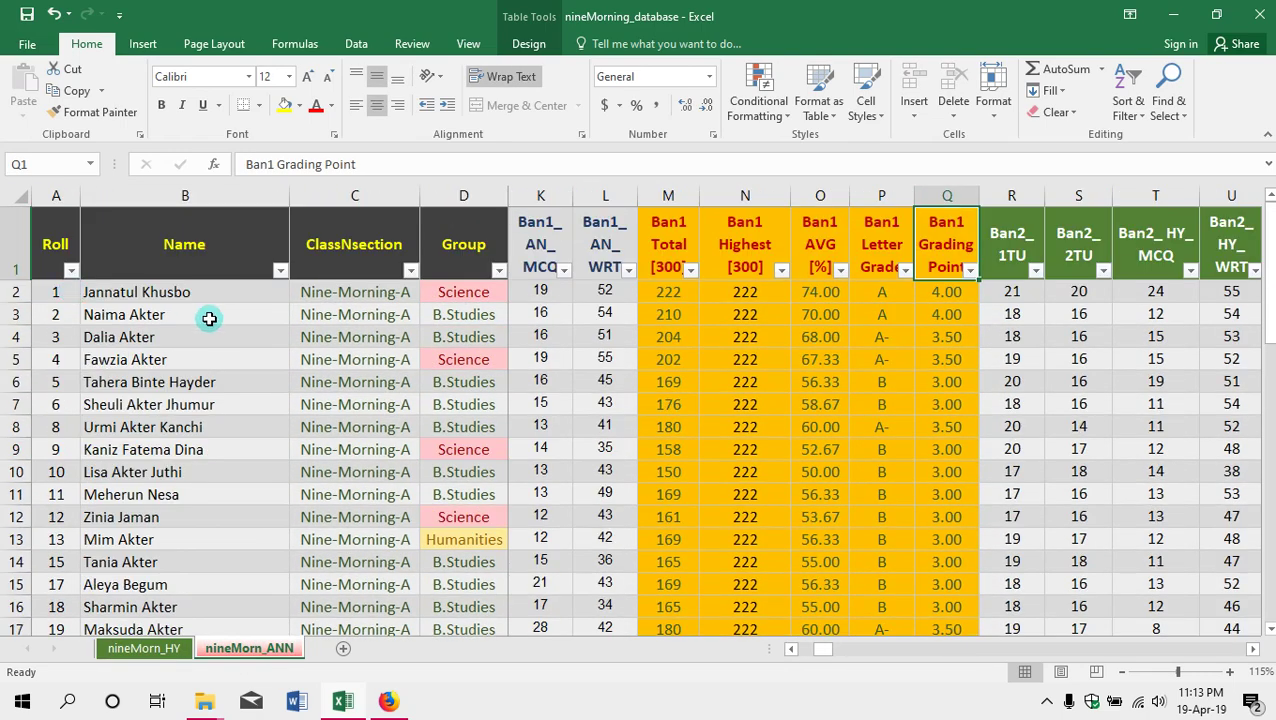
# Replace the roll 1 student's name in cell B2 of nineMorn_HY and check the linked name cell in nineMorn_ANN.
pyautogui.click(140, 648)
pyautogui.click(206, 296)
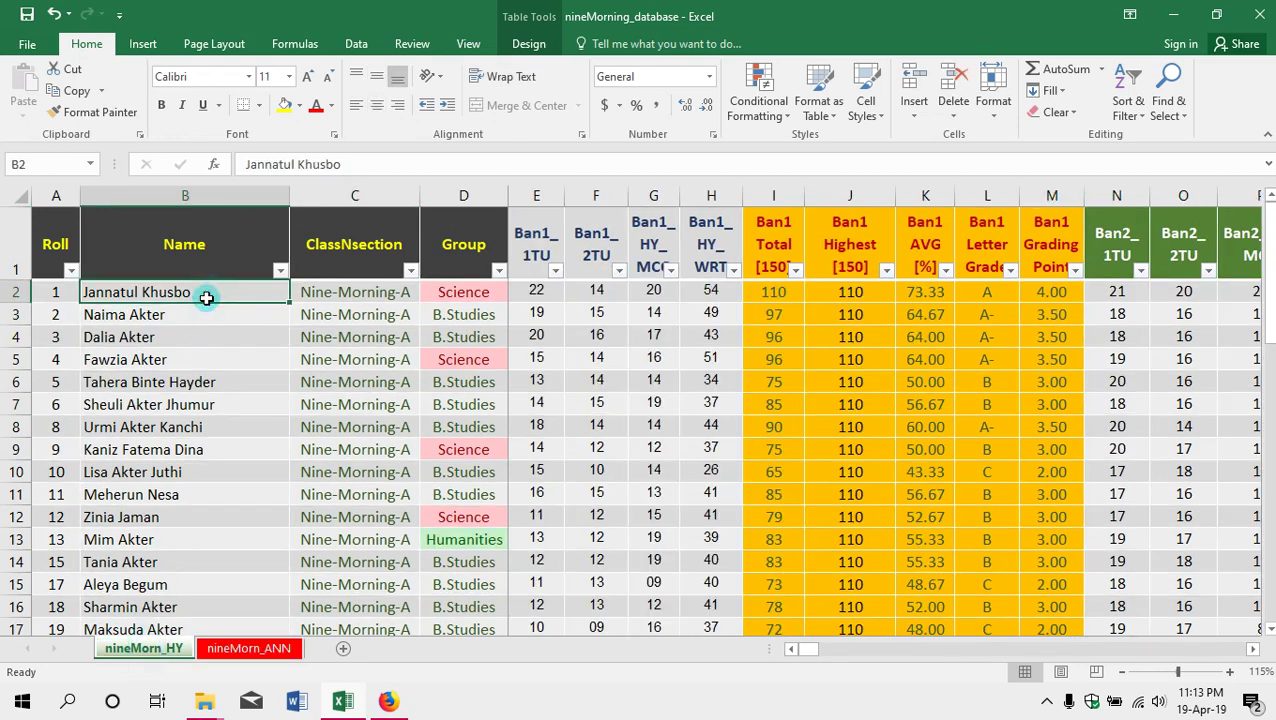
pyautogui.write('Jerin')
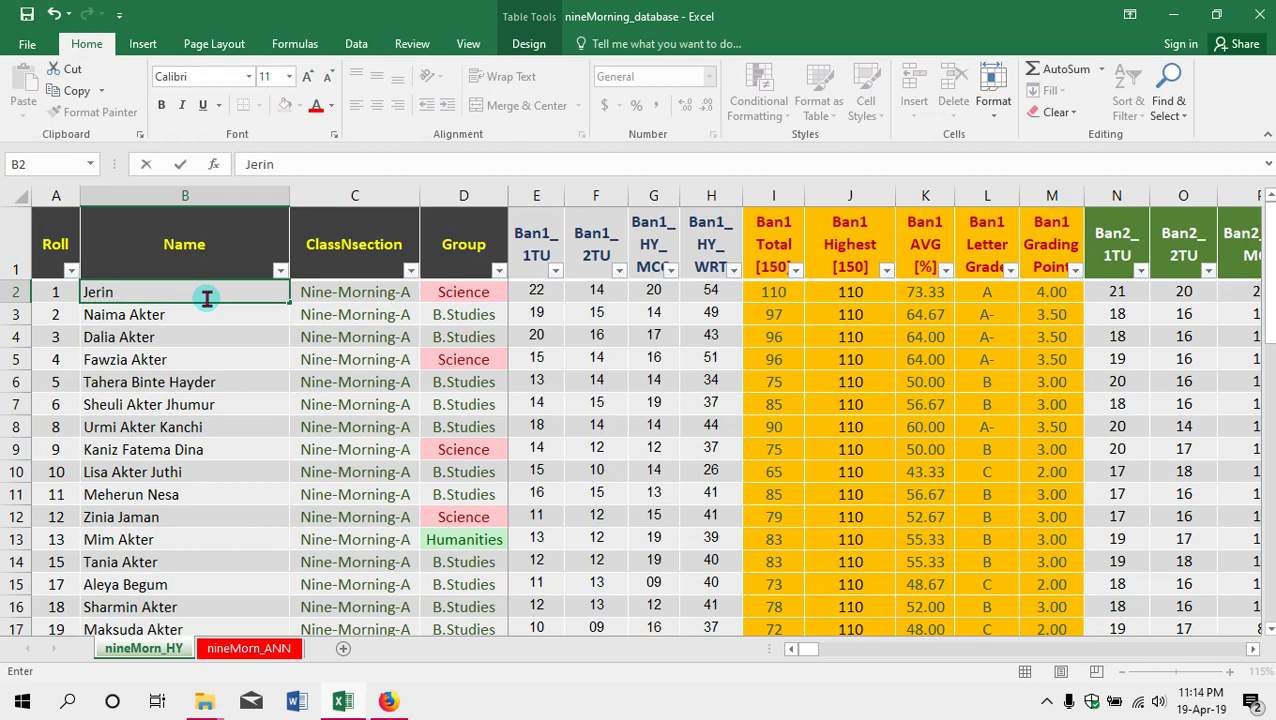
pyautogui.press('Return')
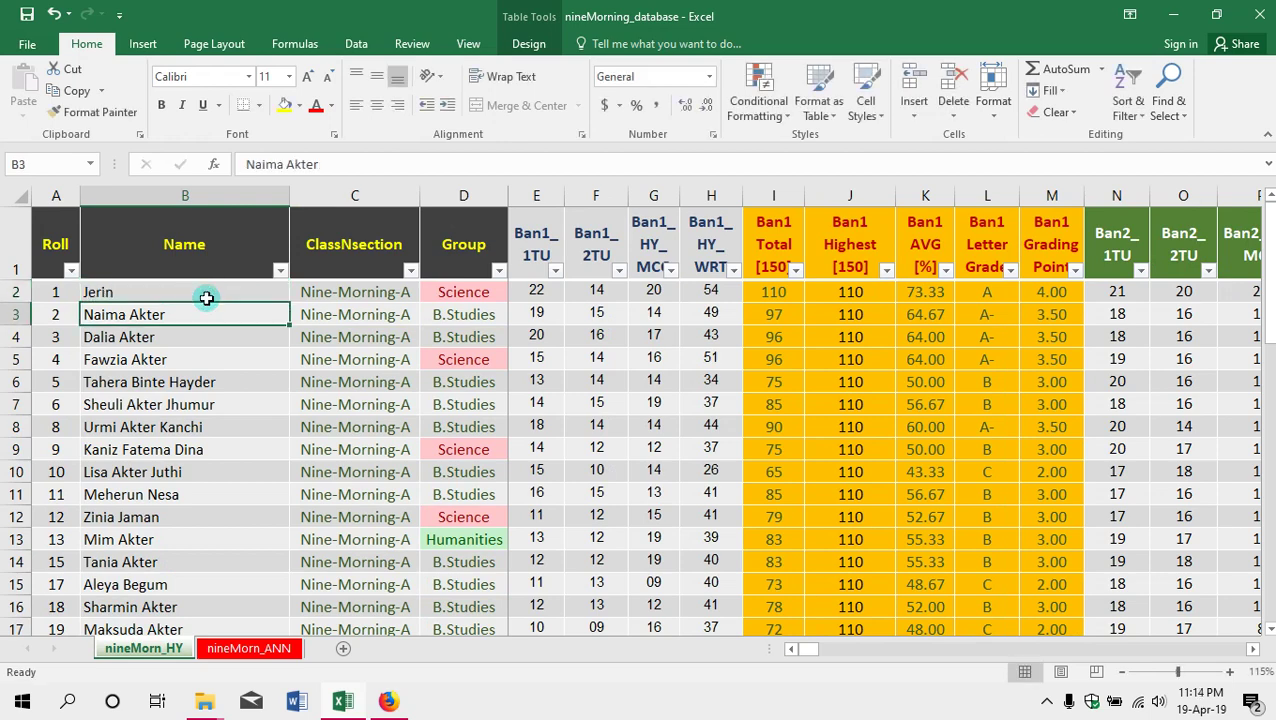
pyautogui.click(243, 649)
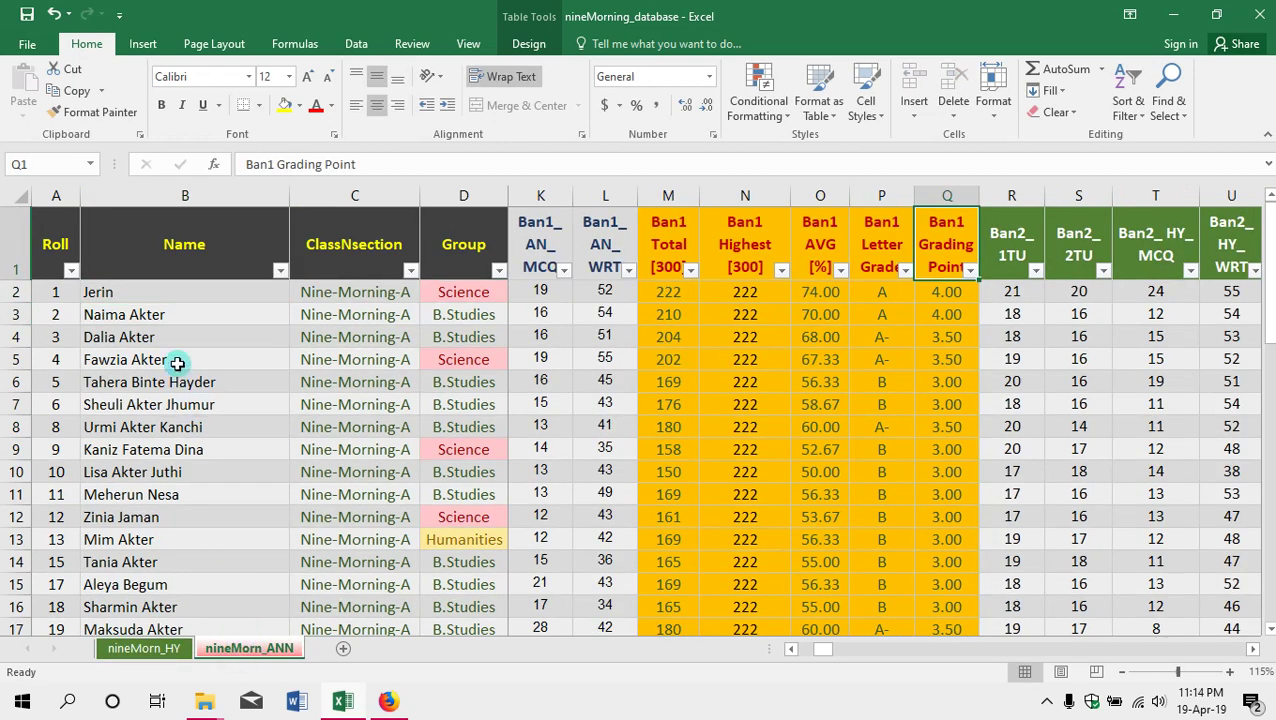
pyautogui.click(167, 292)
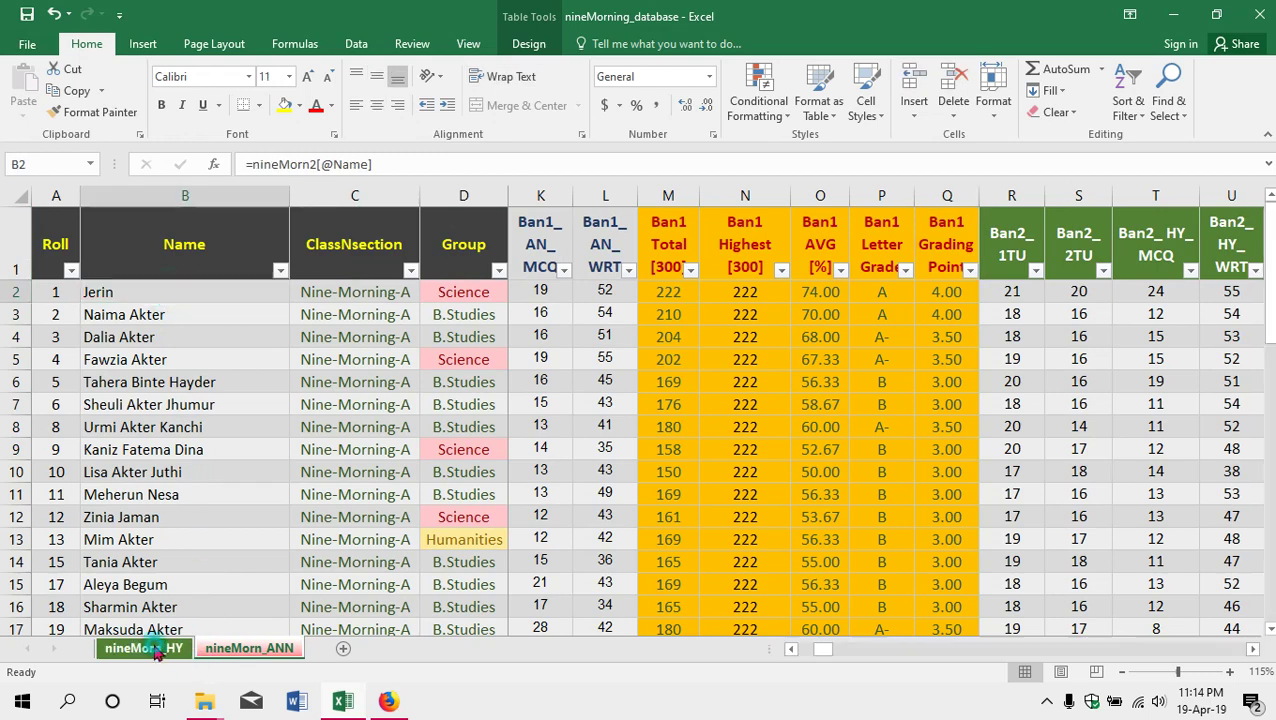
# Undo the roll 1 name change in nineMorn_HY.
pyautogui.click(144, 649)
pyautogui.click(213, 376)
pyautogui.hotkey('ctrl', 'z')
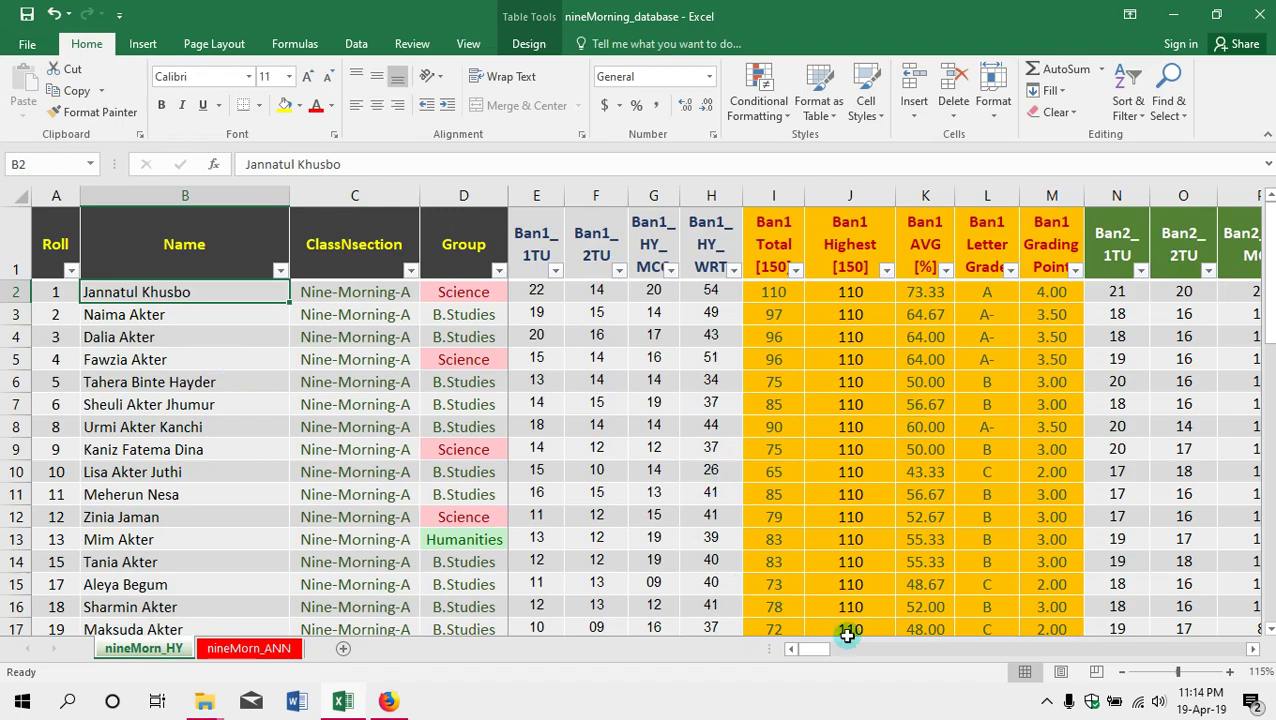
# Review the Ban1 result columns I to M in nineMorn_HY and the Eng1 and Eng2 columns in nineMorn_ANN.
pyautogui.moveTo(822, 649); pyautogui.dragTo(790, 665)
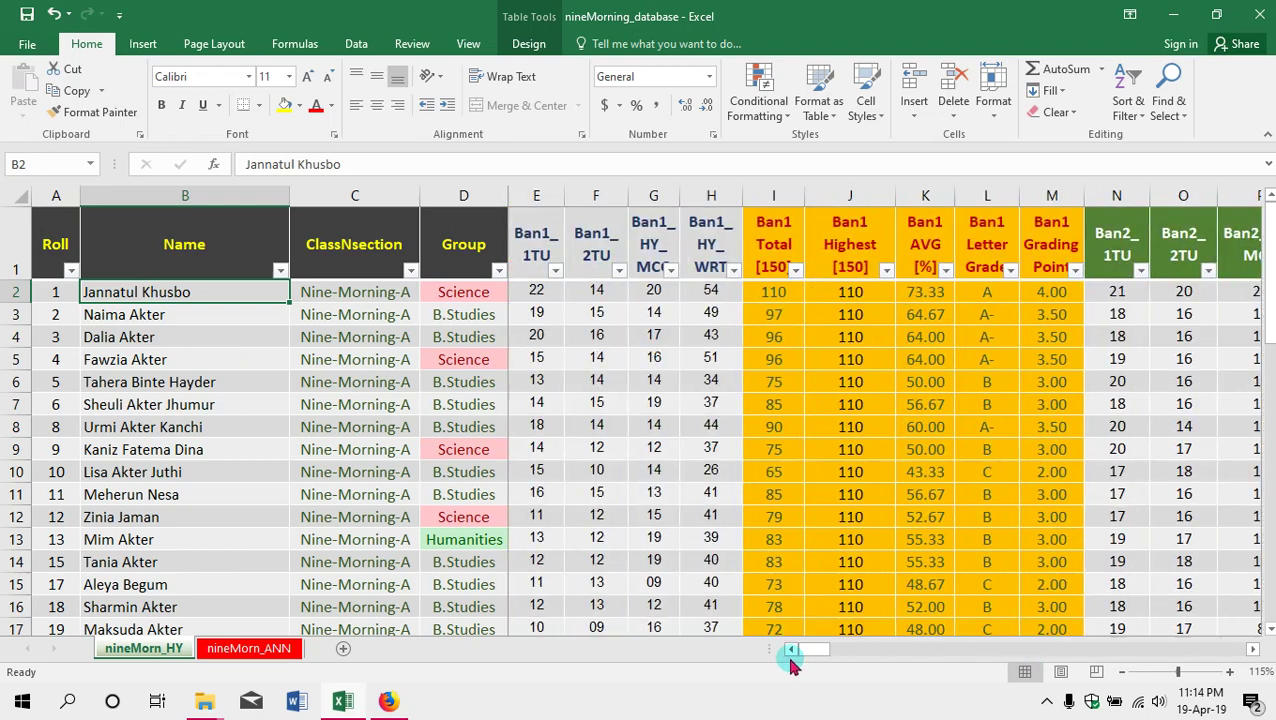
pyautogui.scroll(-2, 640, 350)
pyautogui.scroll(2, 652, 360)
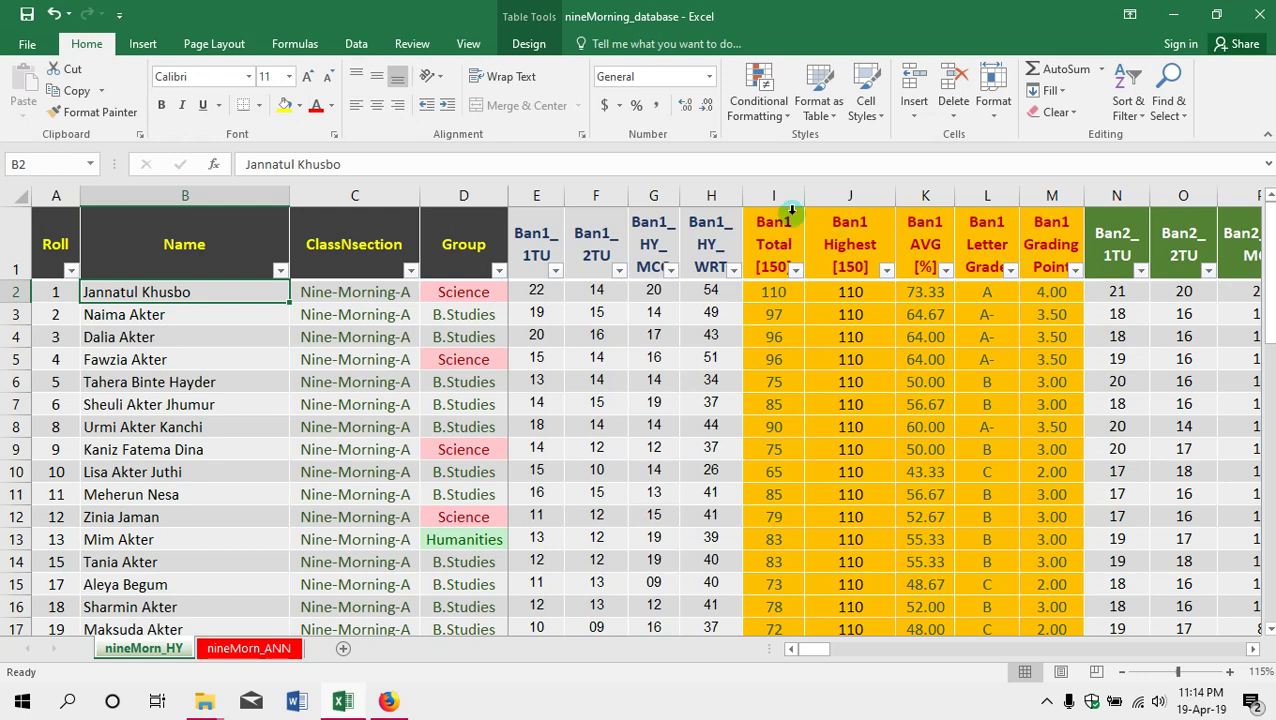
pyautogui.moveTo(773, 196); pyautogui.dragTo(1037, 197)
pyautogui.click(925, 359)
pyautogui.moveTo(832, 651); pyautogui.dragTo(891, 652)
pyautogui.click(255, 650)
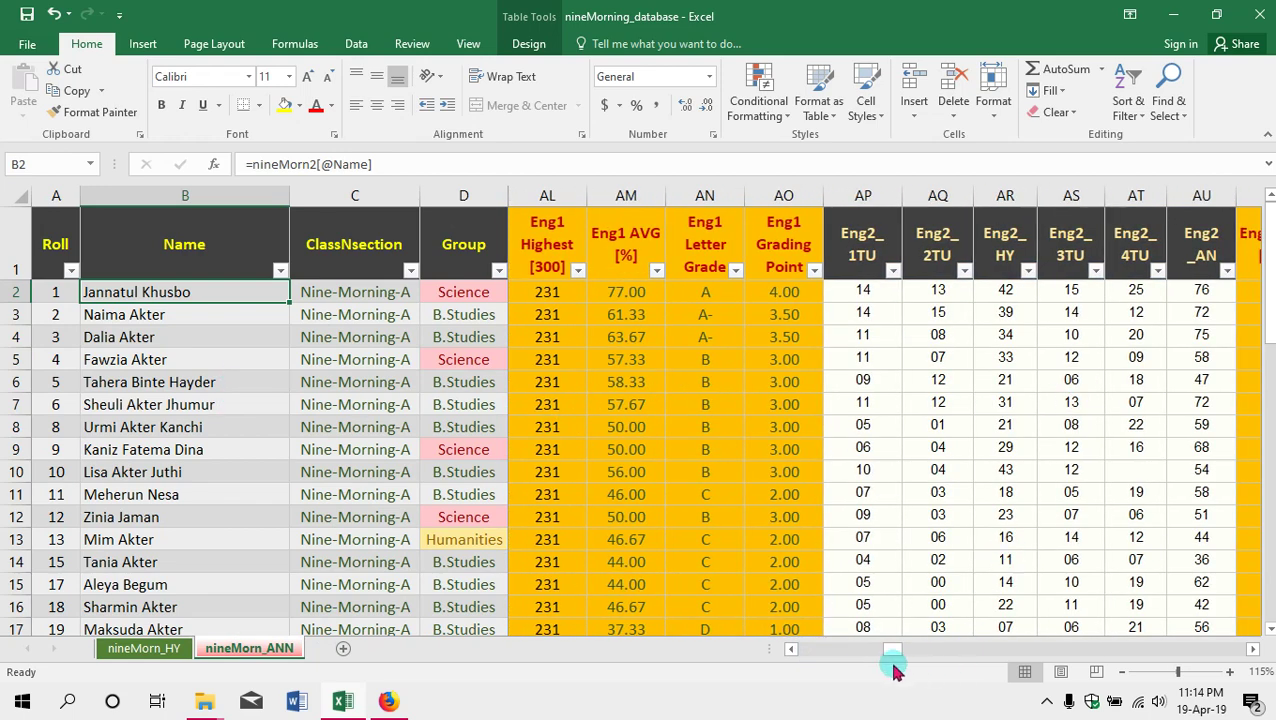
pyautogui.moveTo(893, 658); pyautogui.dragTo(873, 658)
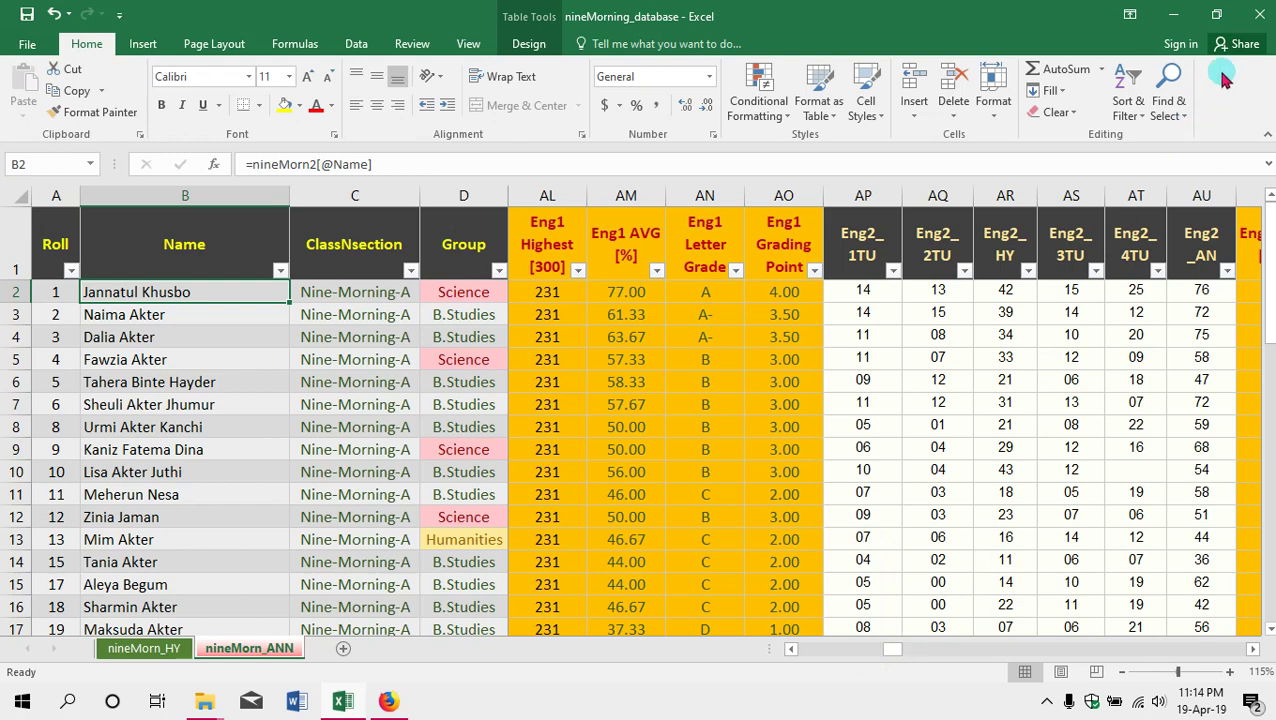
# Close the workbook and open the ANN_RESULT document in Word from the NINE_MORNING_A folder.
pyautogui.click(1257, 17)
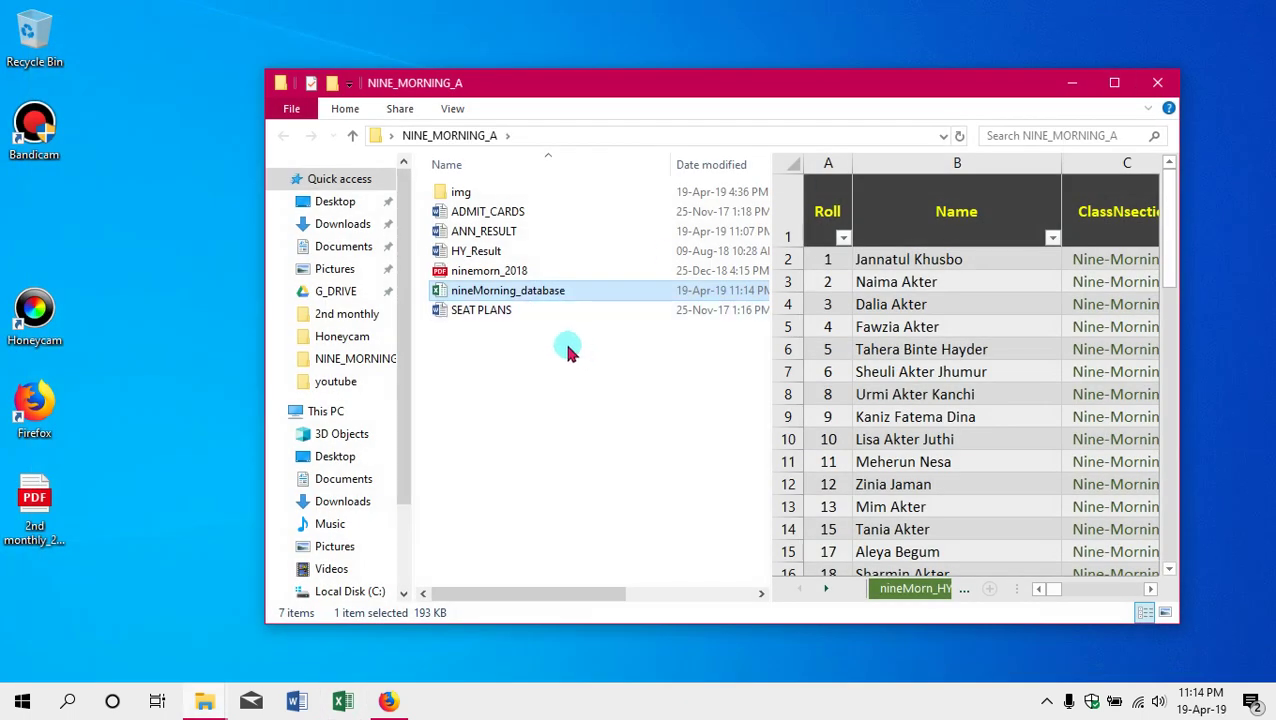
pyautogui.click(556, 236)
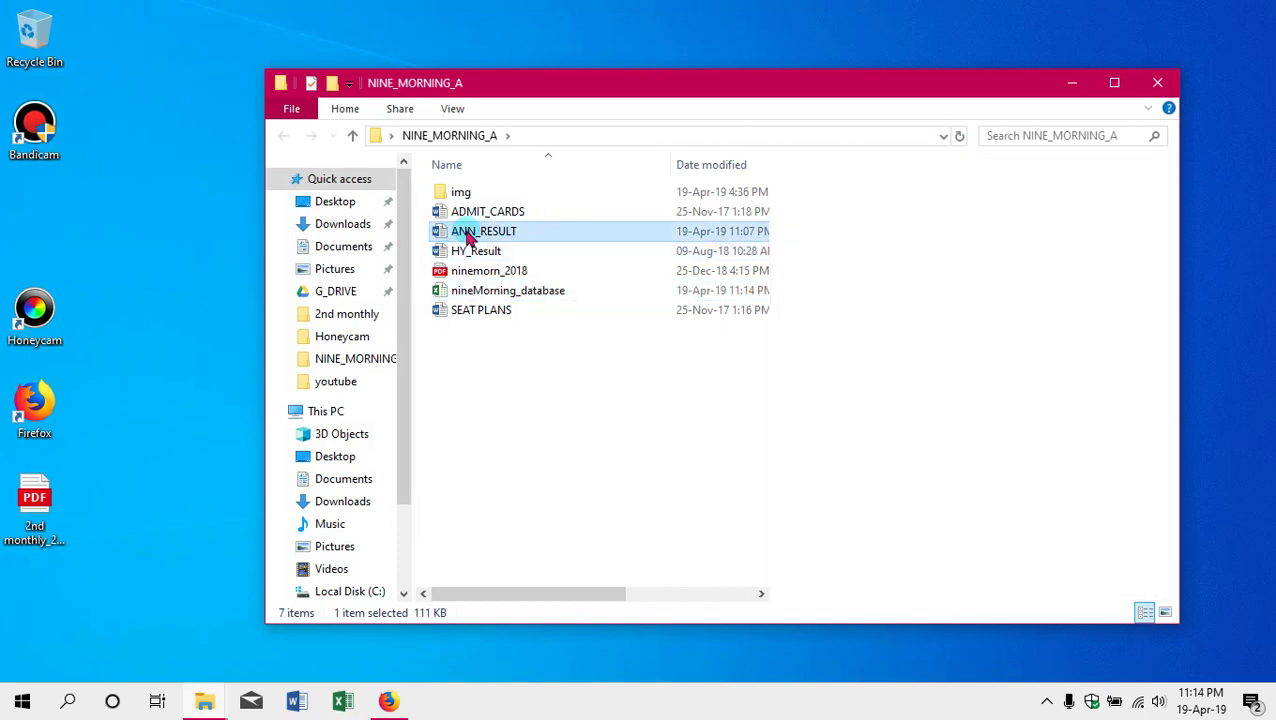
pyautogui.click(512, 256)
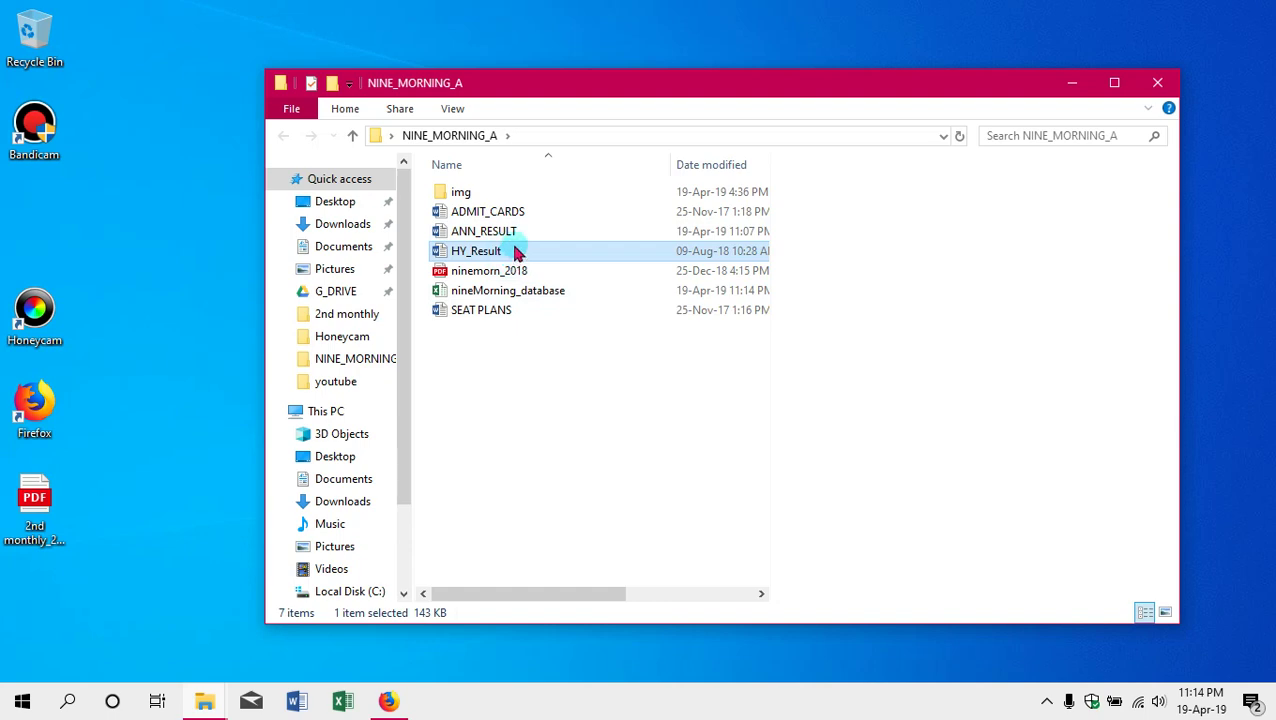
pyautogui.click(533, 234)
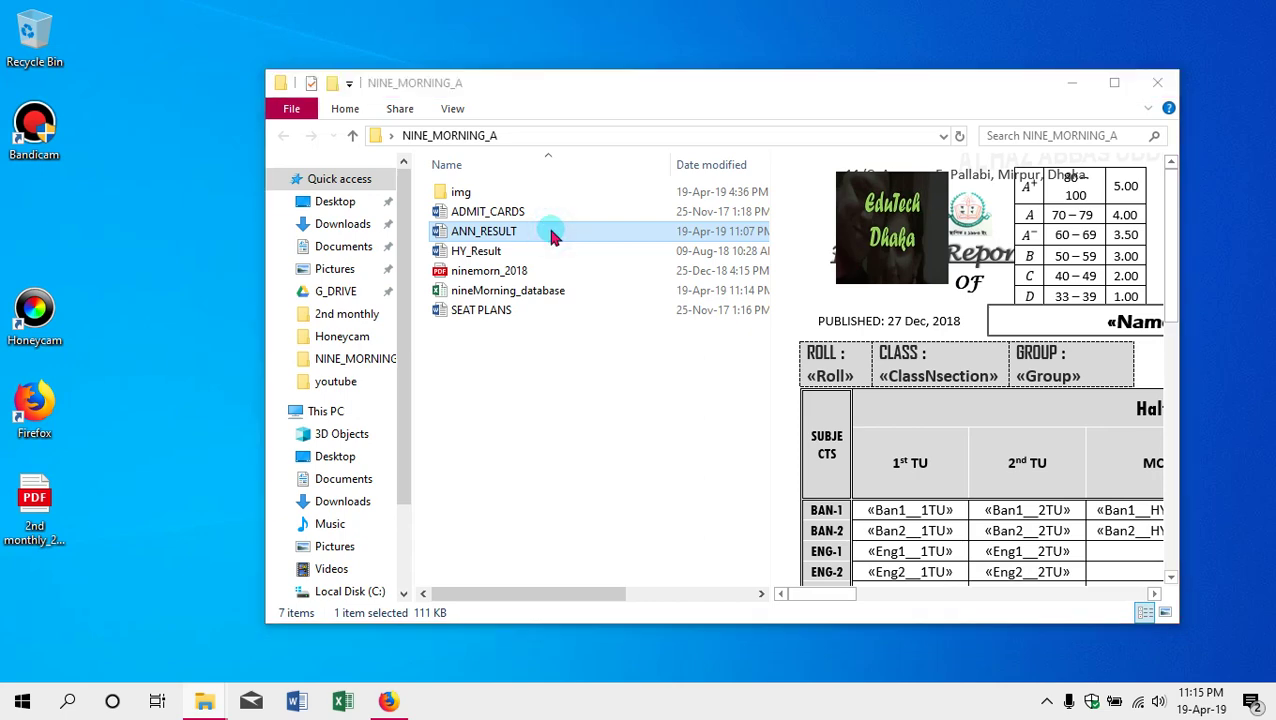
pyautogui.click(607, 440)
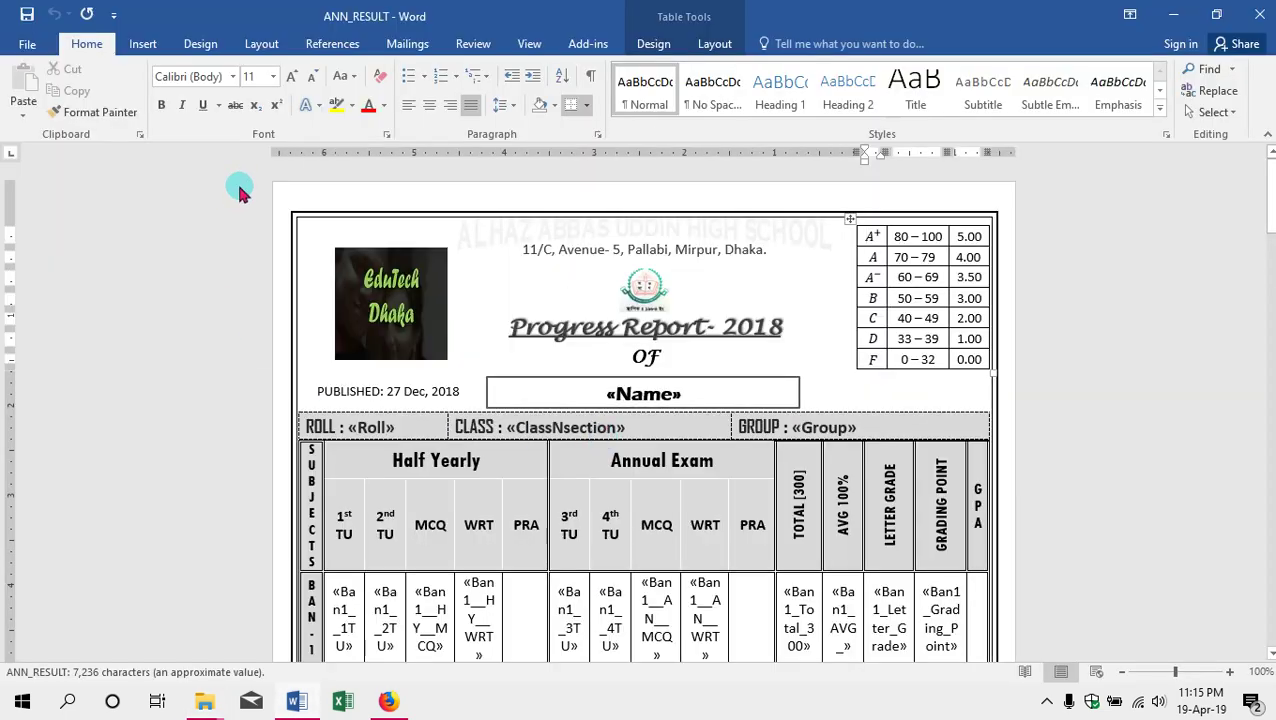
# Show the mail merge tools and examine the merge fields throughout the Progress Report- 2018 template, from marks to NEW POSITION.
pyautogui.click(405, 45)
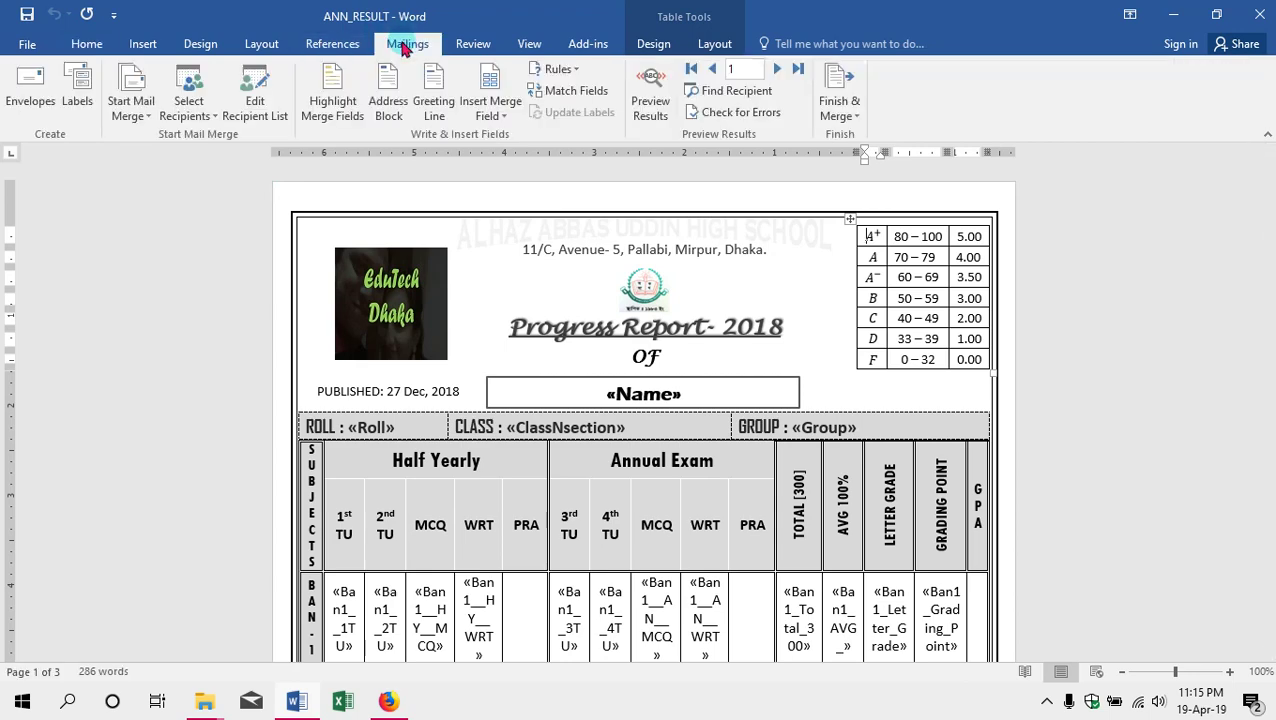
pyautogui.click(197, 272)
pyautogui.click(1042, 276)
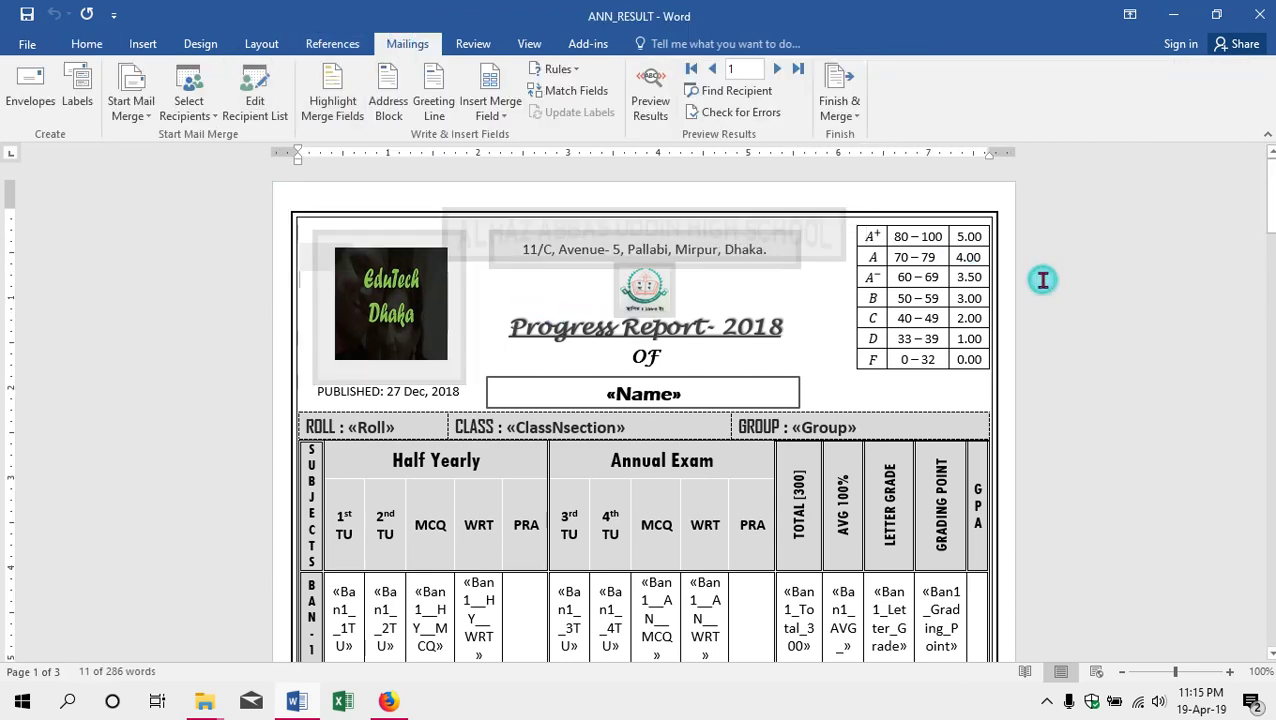
pyautogui.scroll(-10, 530, 345)
pyautogui.scroll(-15, 536, 362)
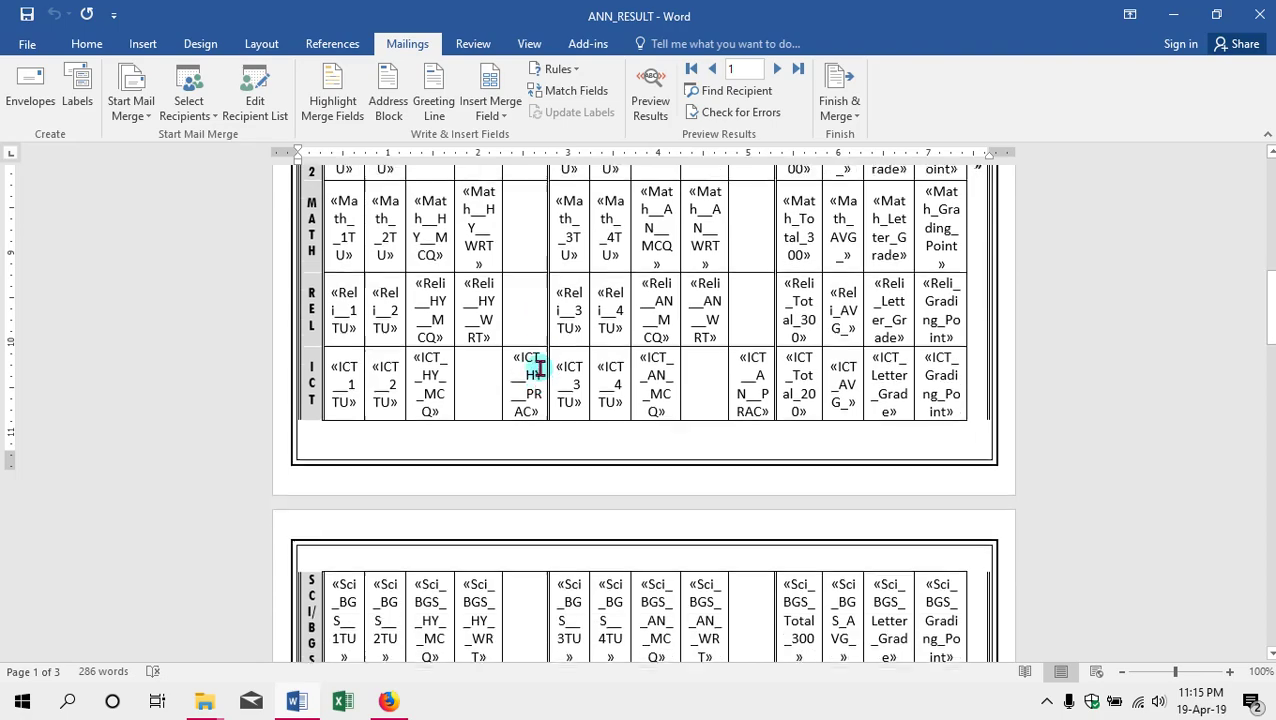
pyautogui.scroll(-15, 539, 370)
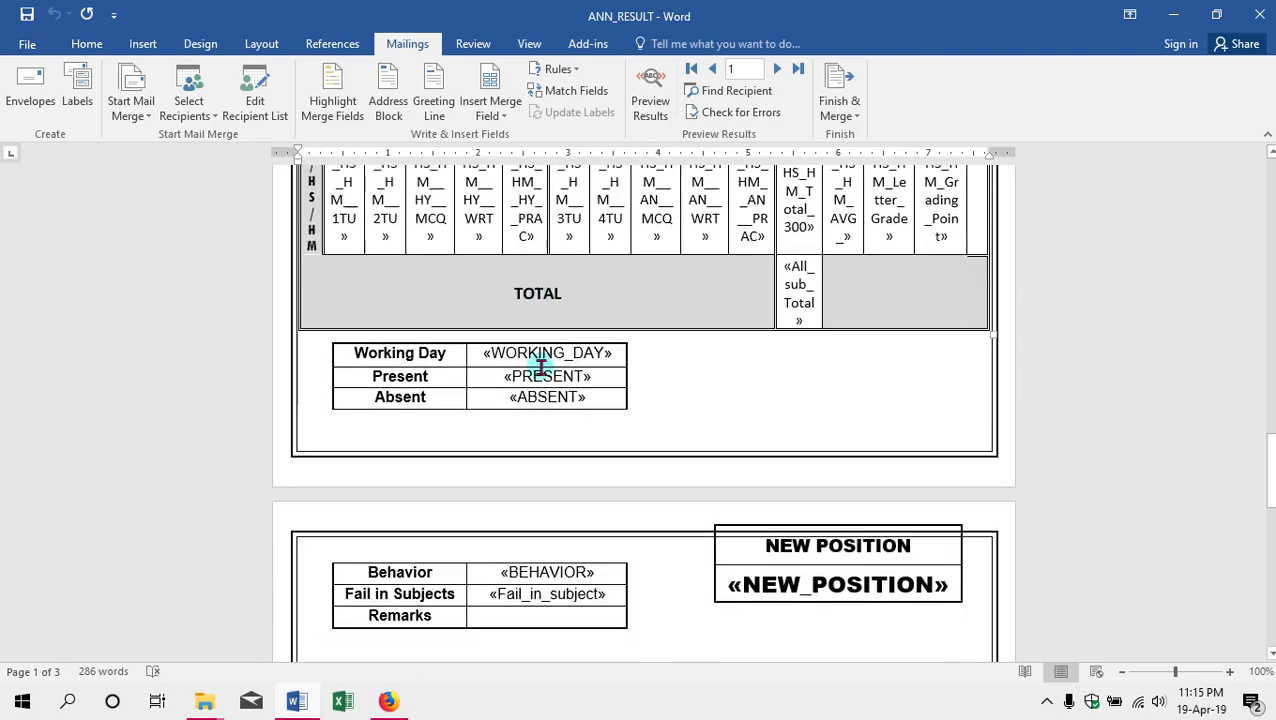
pyautogui.scroll(15, 537, 357)
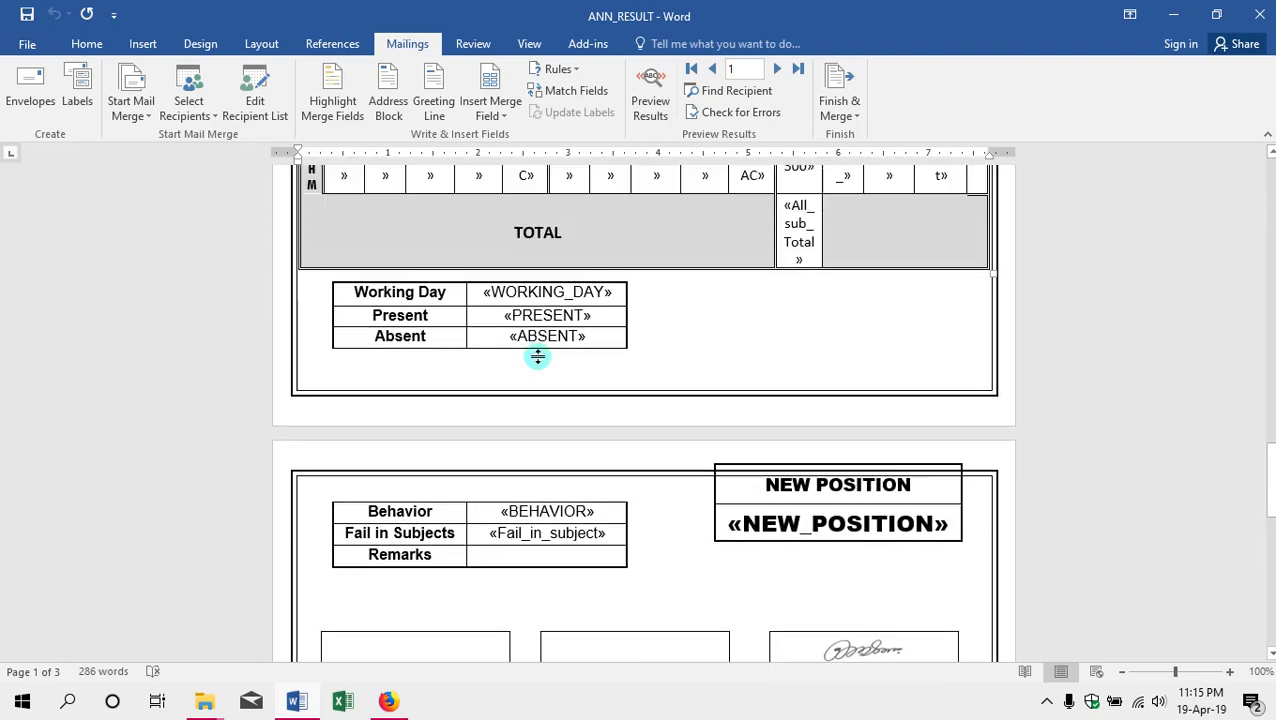
pyautogui.scroll(10, 537, 357)
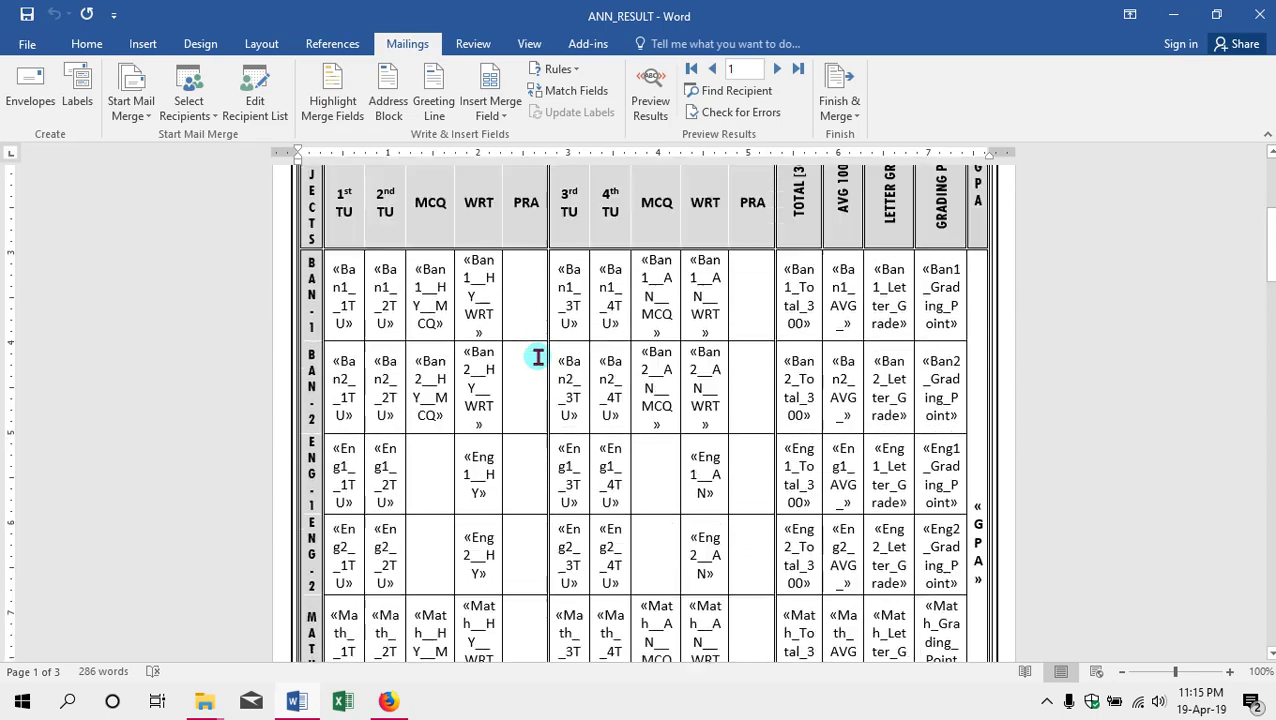
# Preview the merged results and examine the first student's progress report from the header and marks table to the signature boxes.
pyautogui.click(651, 112)
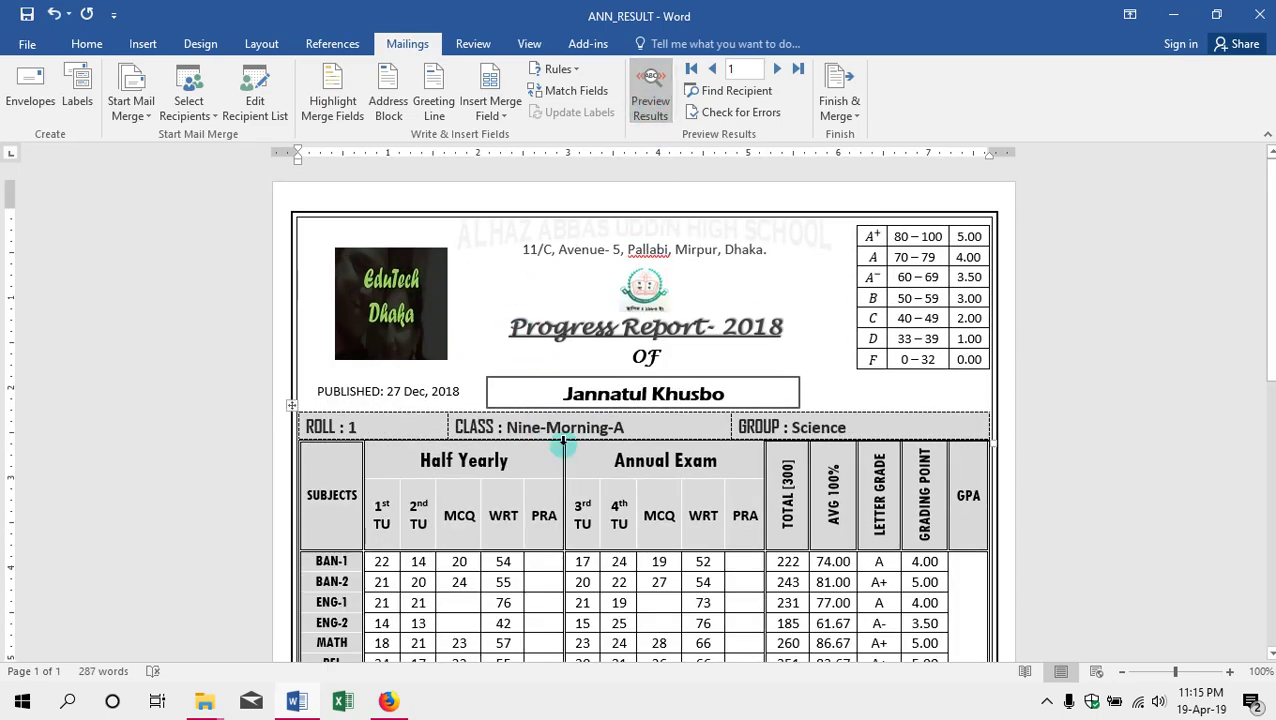
pyautogui.scroll(-6, 564, 440)
pyautogui.scroll(4, 564, 420)
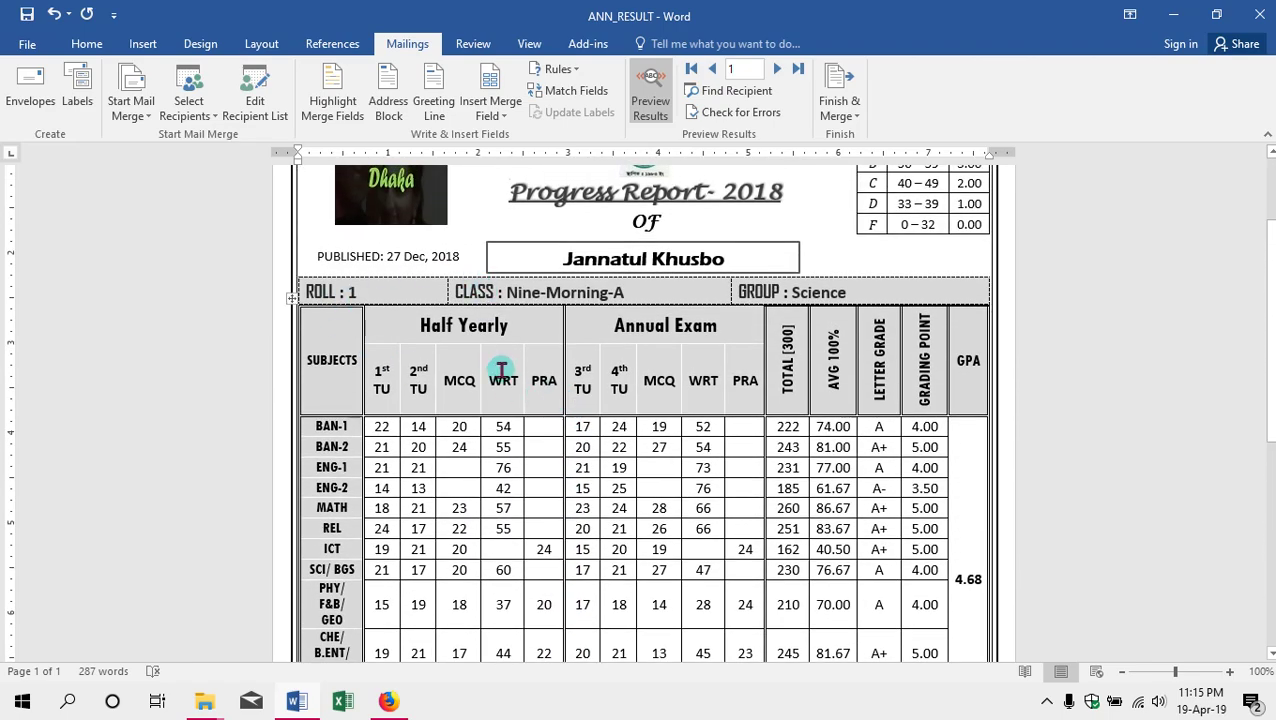
pyautogui.scroll(-5, 583, 437)
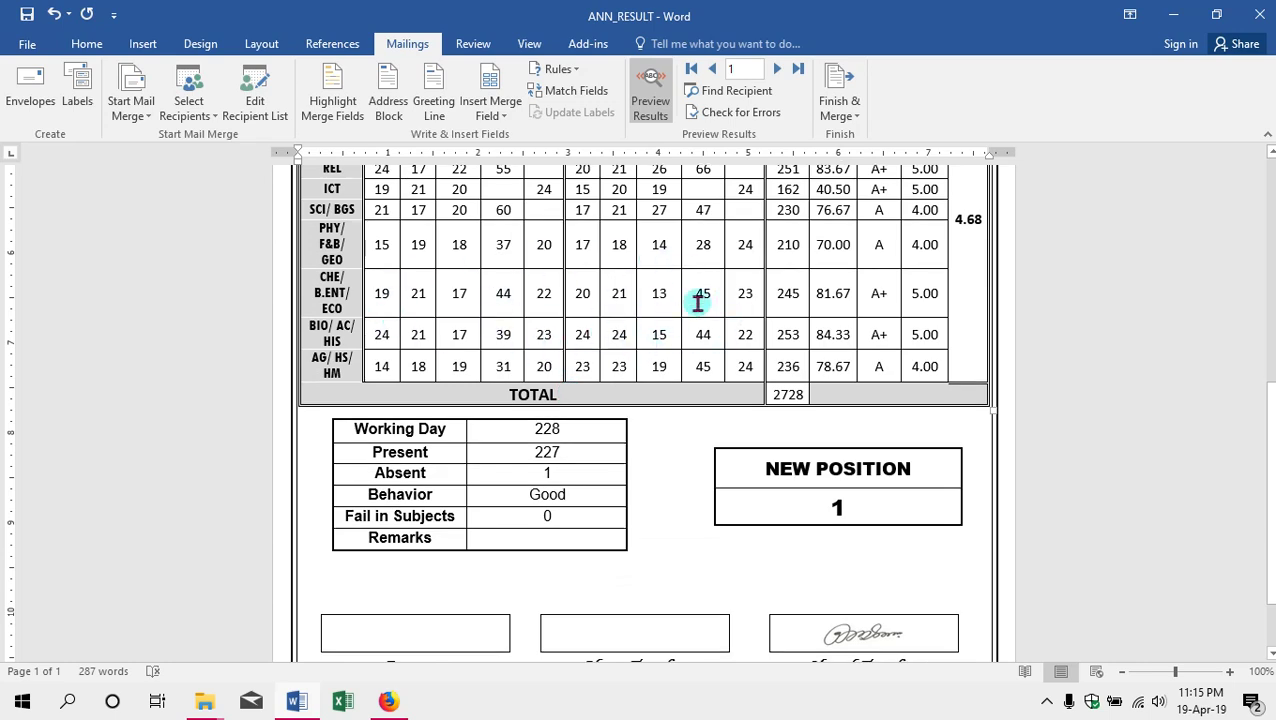
pyautogui.scroll(3, 652, 322)
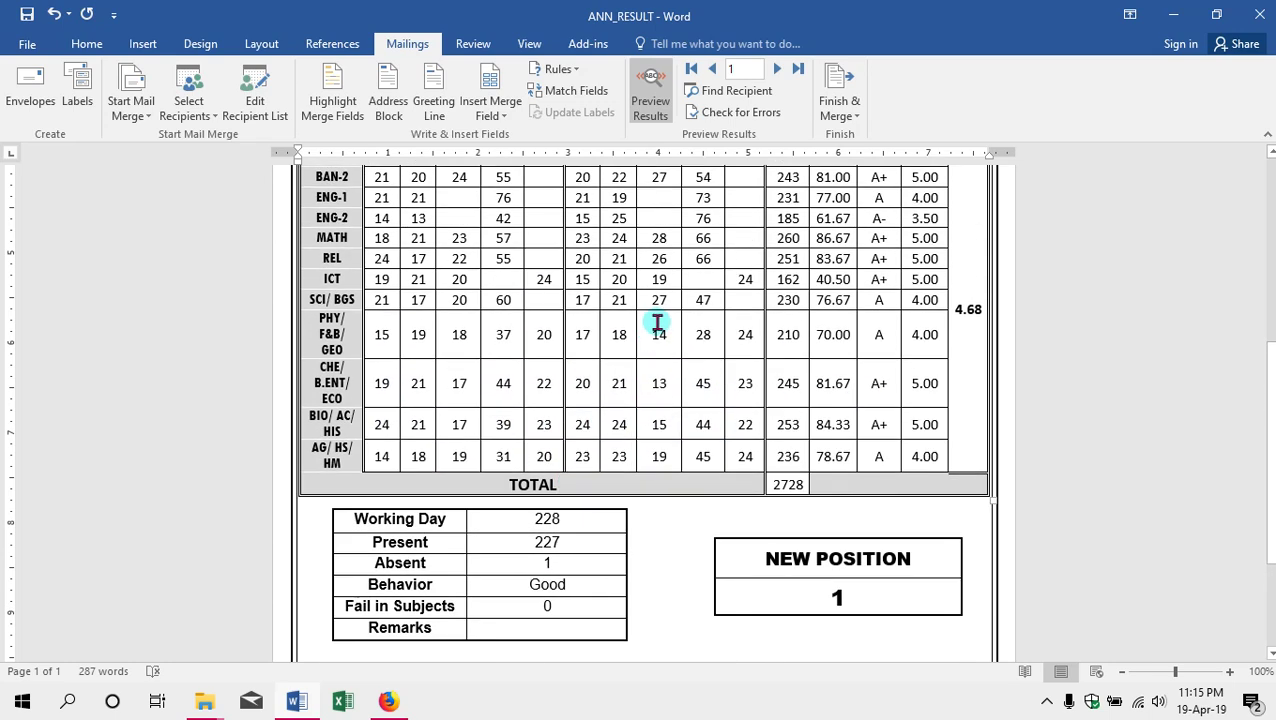
pyautogui.scroll(-3, 658, 336)
pyautogui.scroll(-3, 660, 377)
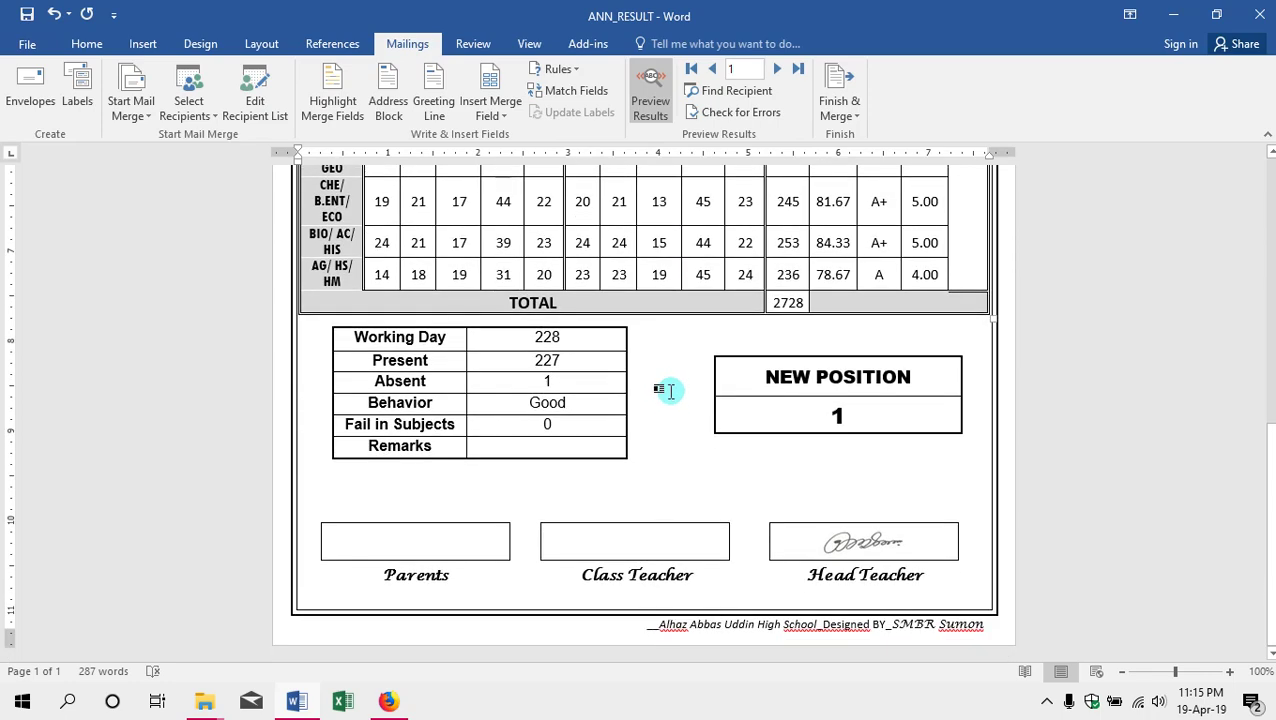
pyautogui.scroll(10, 673, 398)
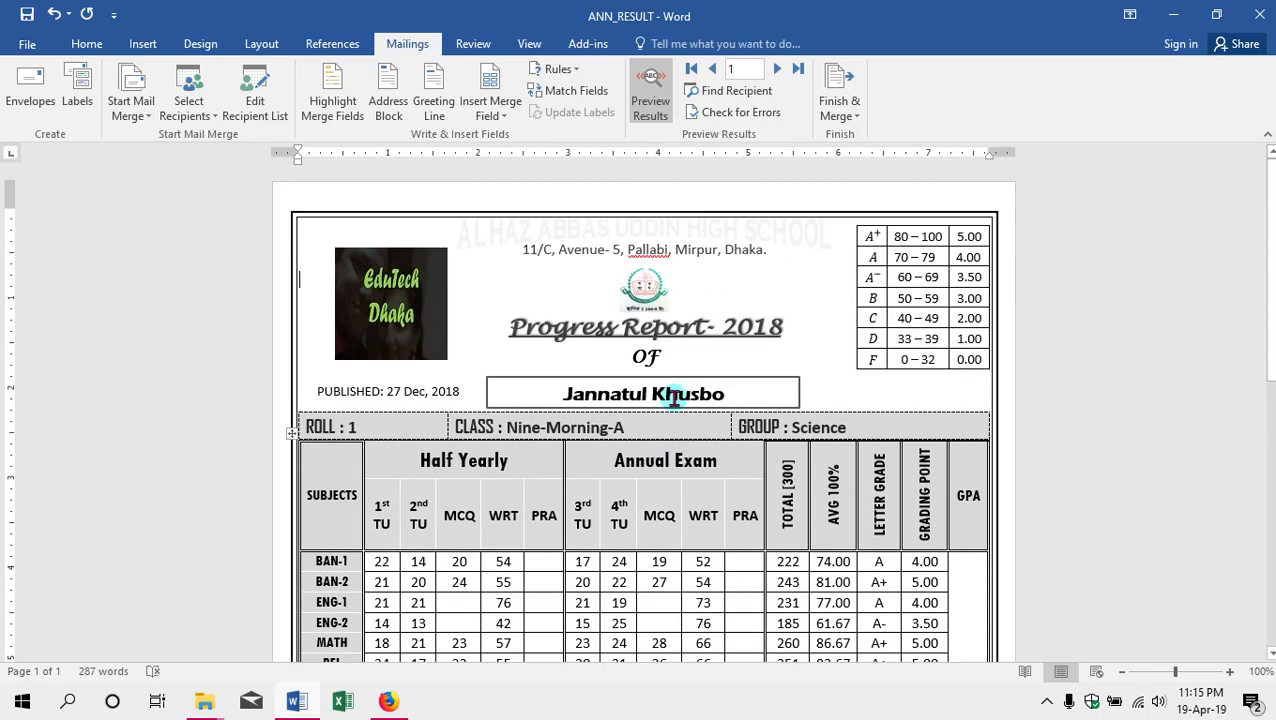
# Turn off the results preview and look over the merge fields in the Progress Report- 2018 template.
pyautogui.scroll(-9, 684, 458)
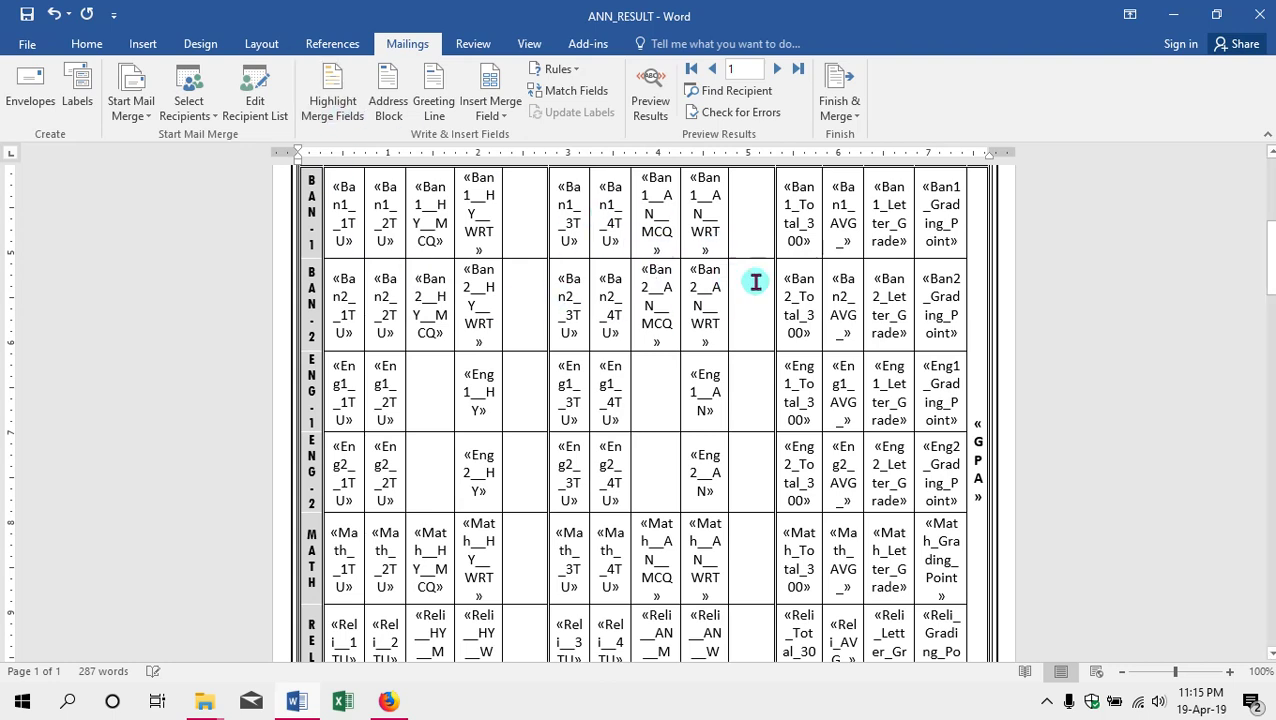
pyautogui.scroll(9, 652, 325)
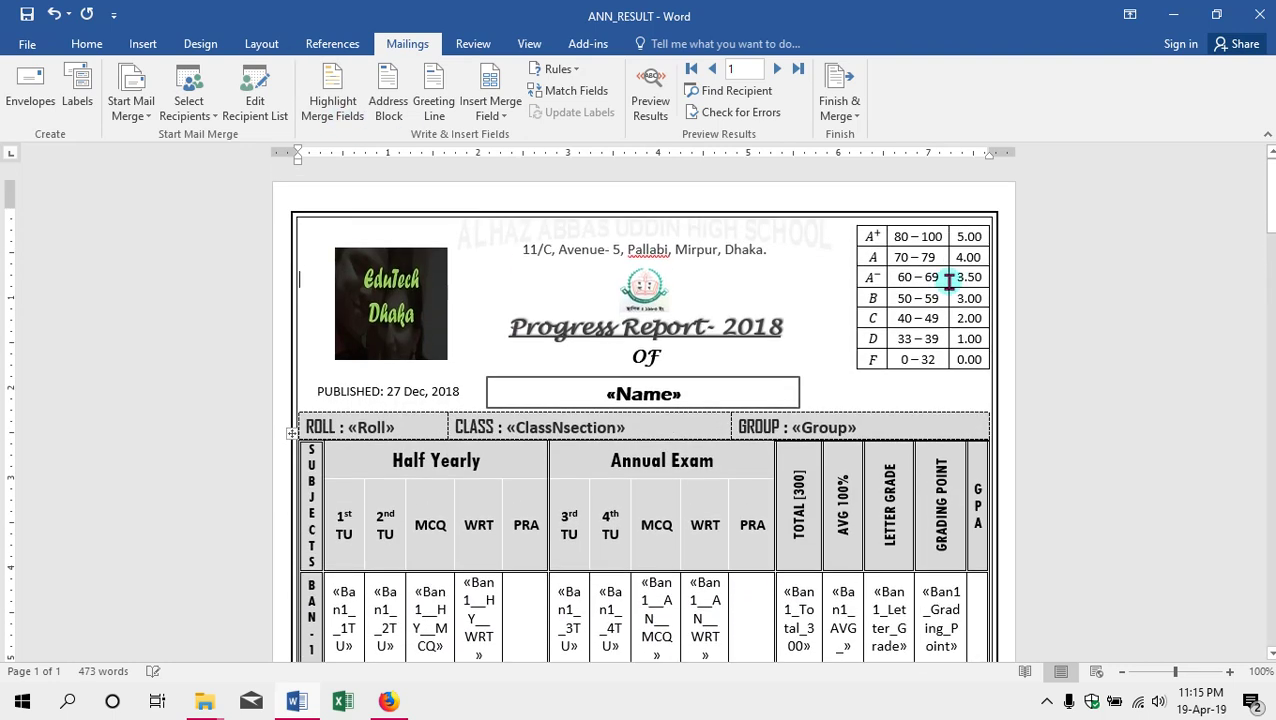
pyautogui.scroll(-3, 626, 433)
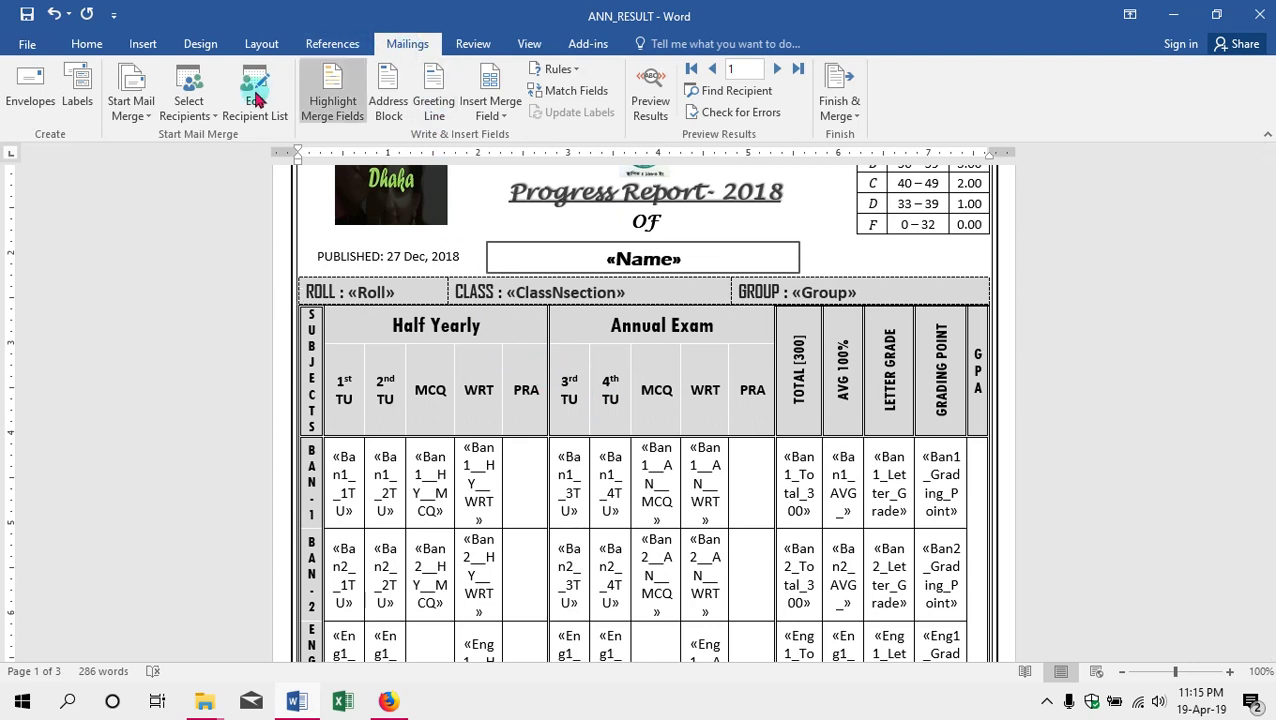
# Use nineMorning_database from the desktop's NINE_MORNING_A folder as the existing recipient list.
pyautogui.click(197, 117)
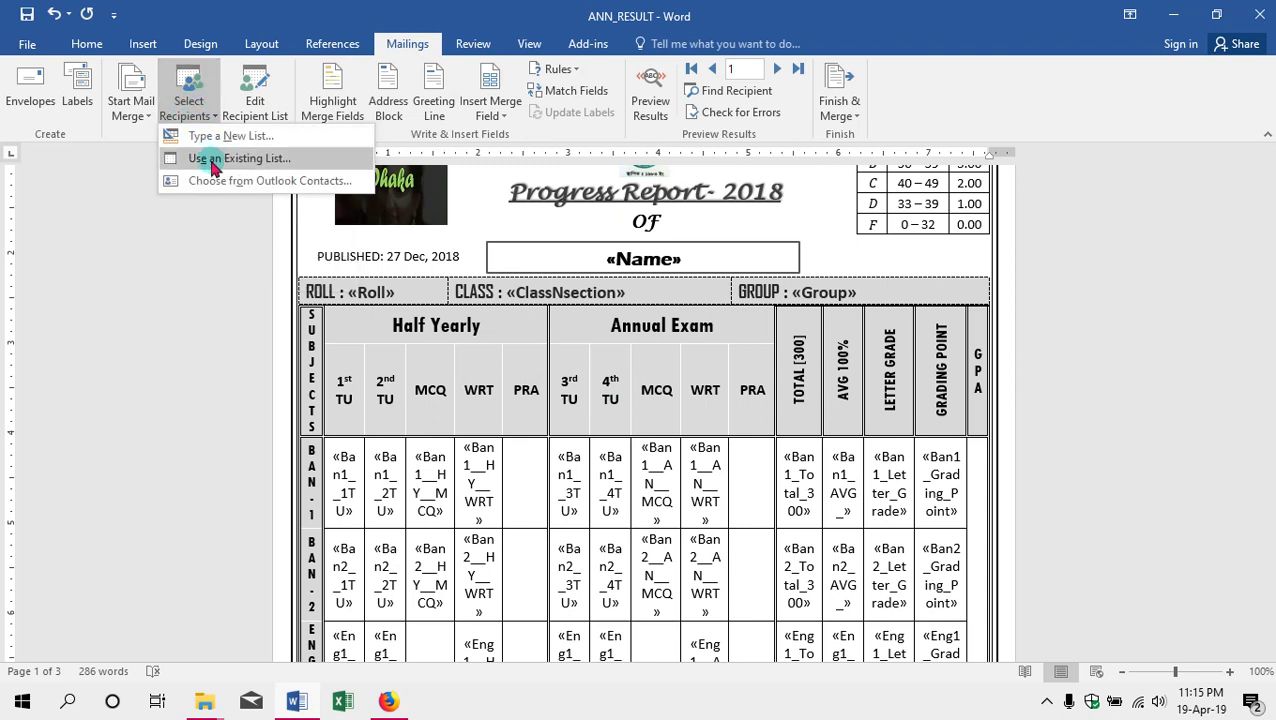
pyautogui.click(212, 162)
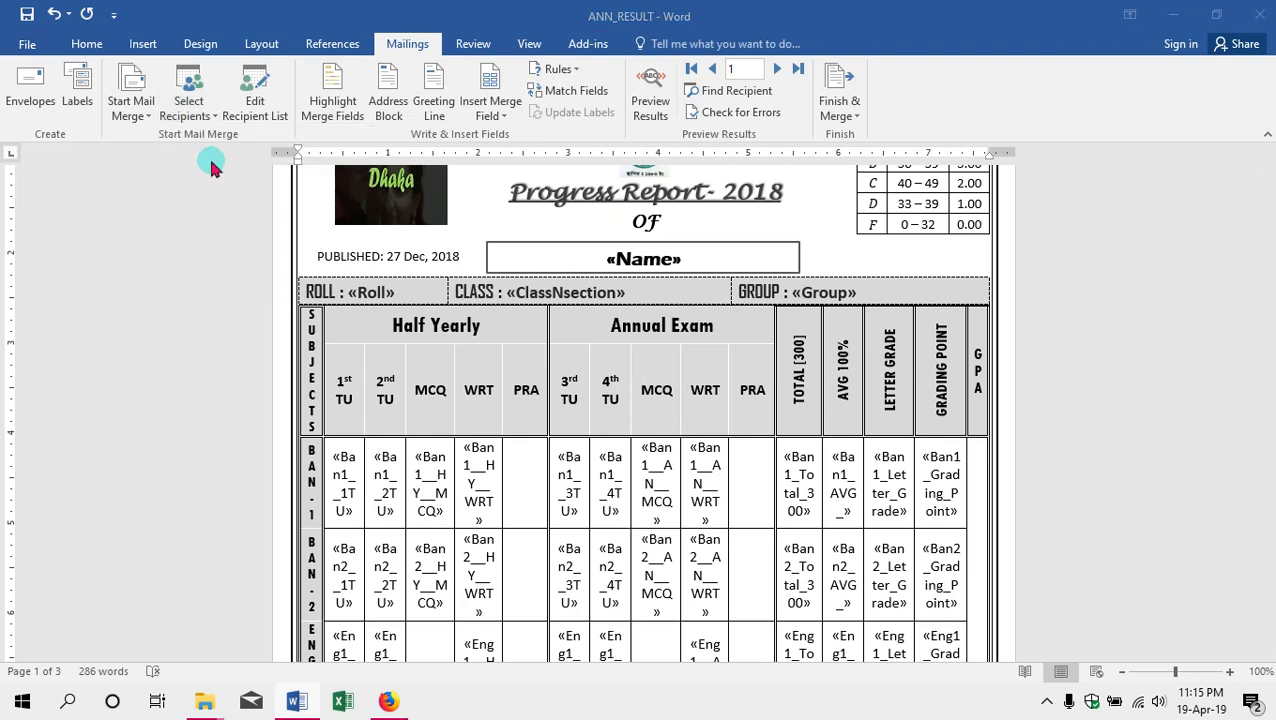
pyautogui.click(95, 180)
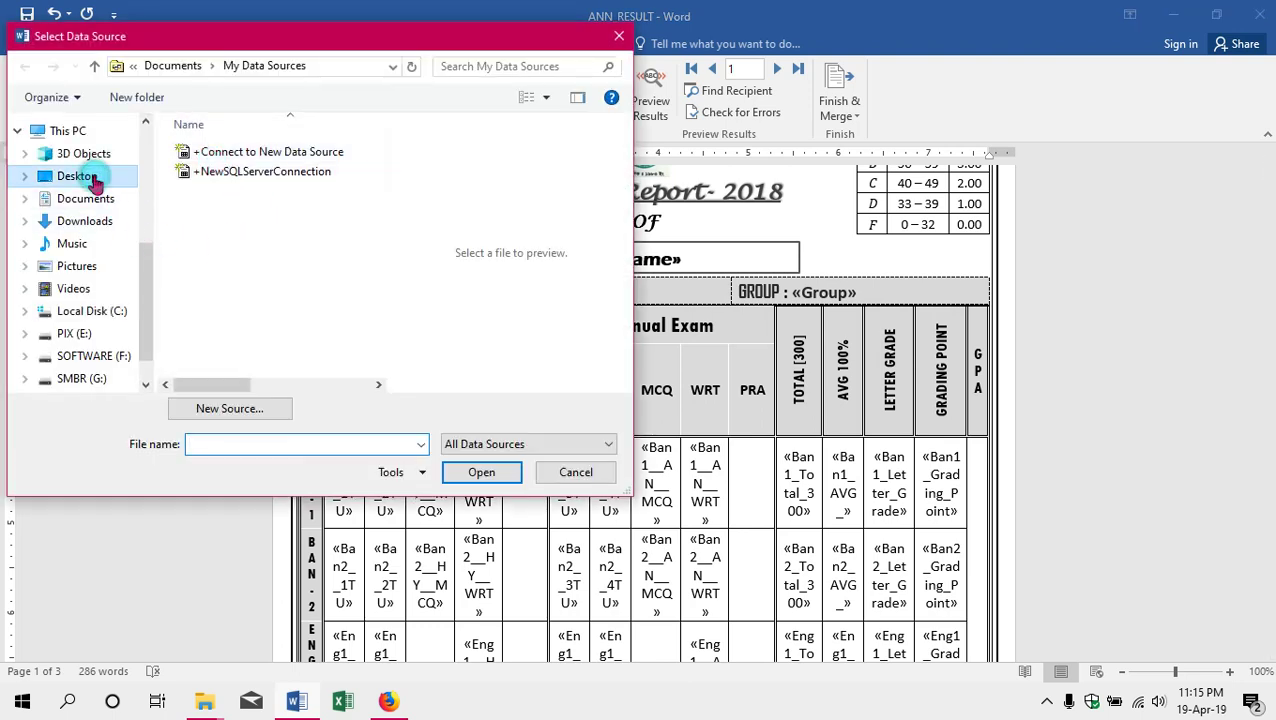
pyautogui.doubleClick(216, 152)
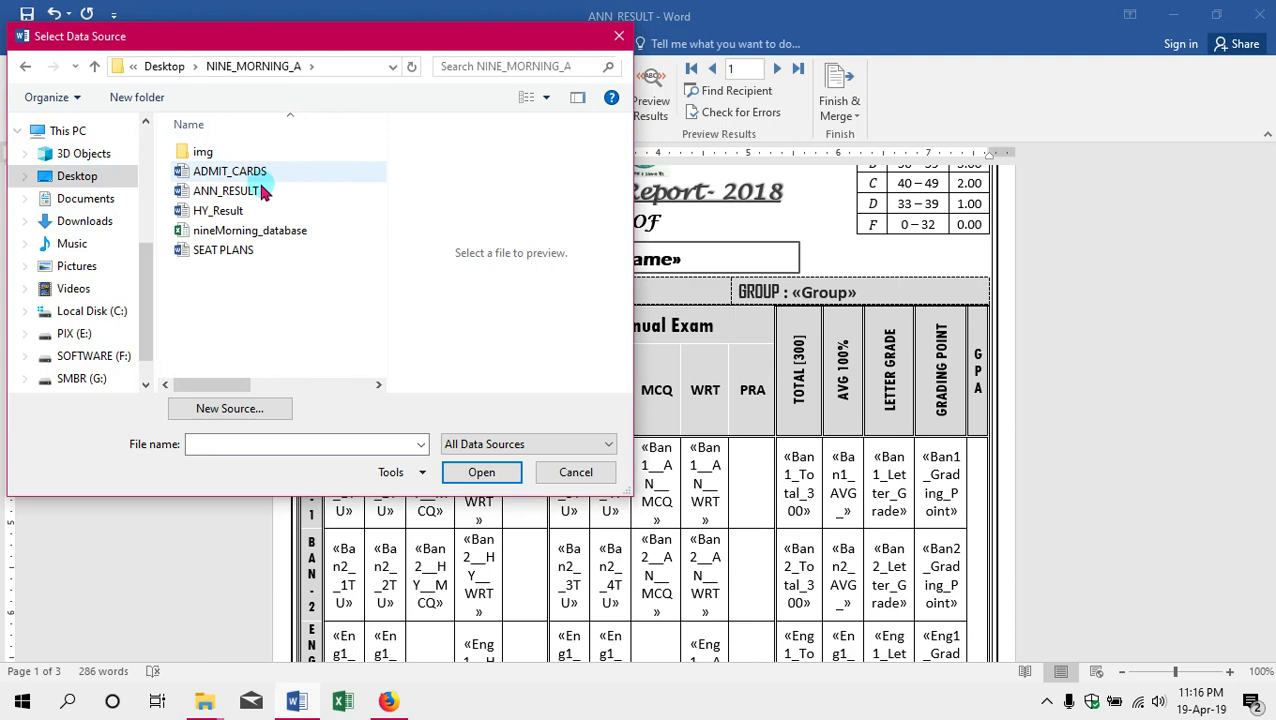
pyautogui.click(247, 236)
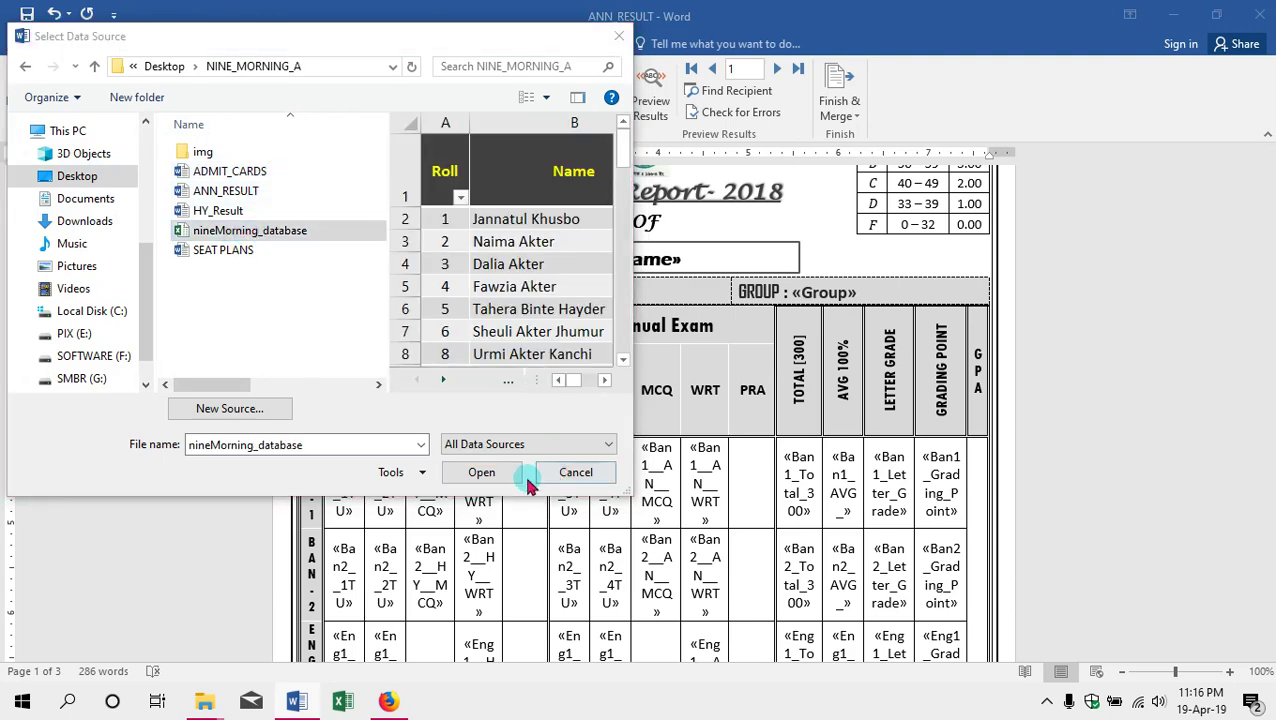
pyautogui.click(488, 473)
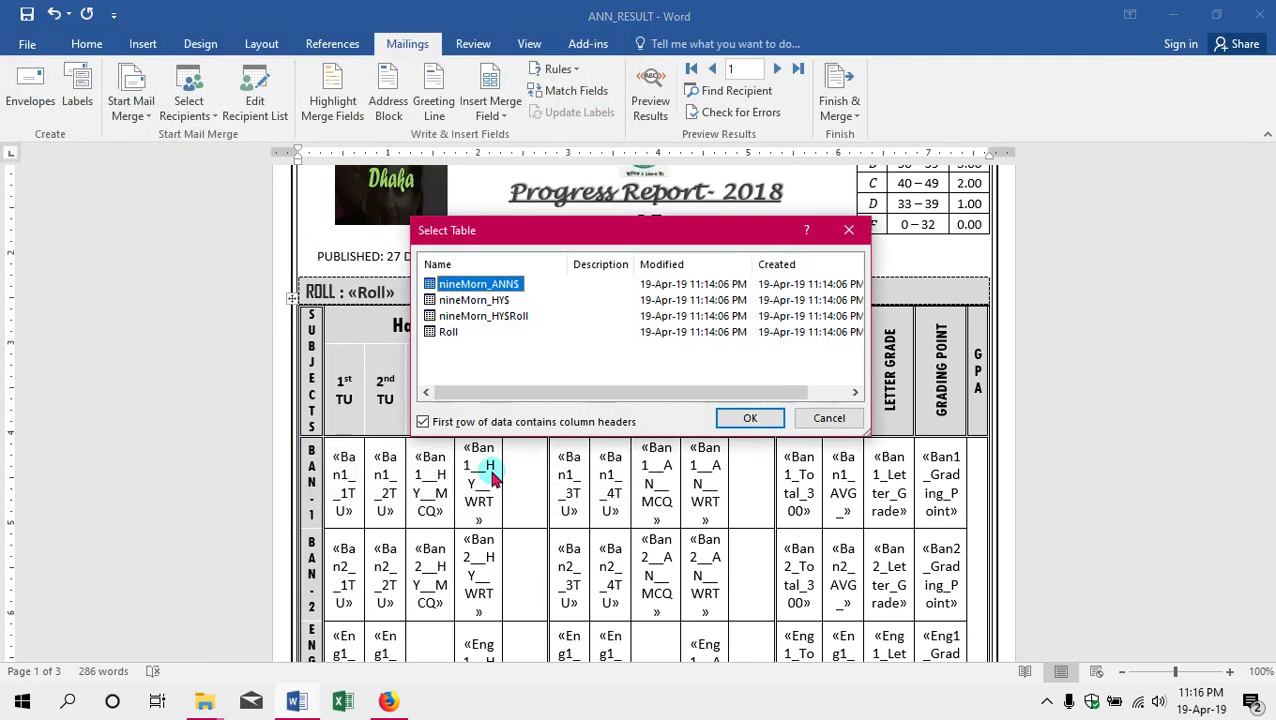
# Set the nineMorn_ANN$ table as the mail-merge source, with the first row containing column headers.
pyautogui.click(470, 302)
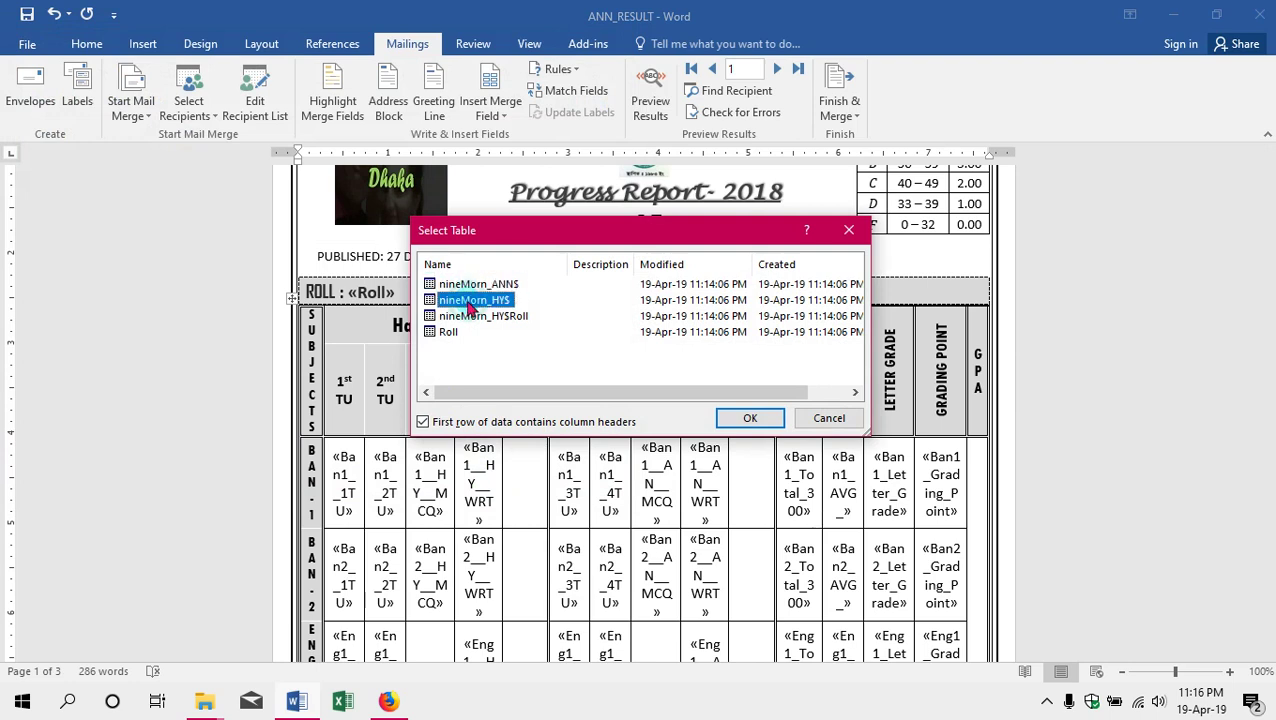
pyautogui.click(492, 286)
pyautogui.click(748, 419)
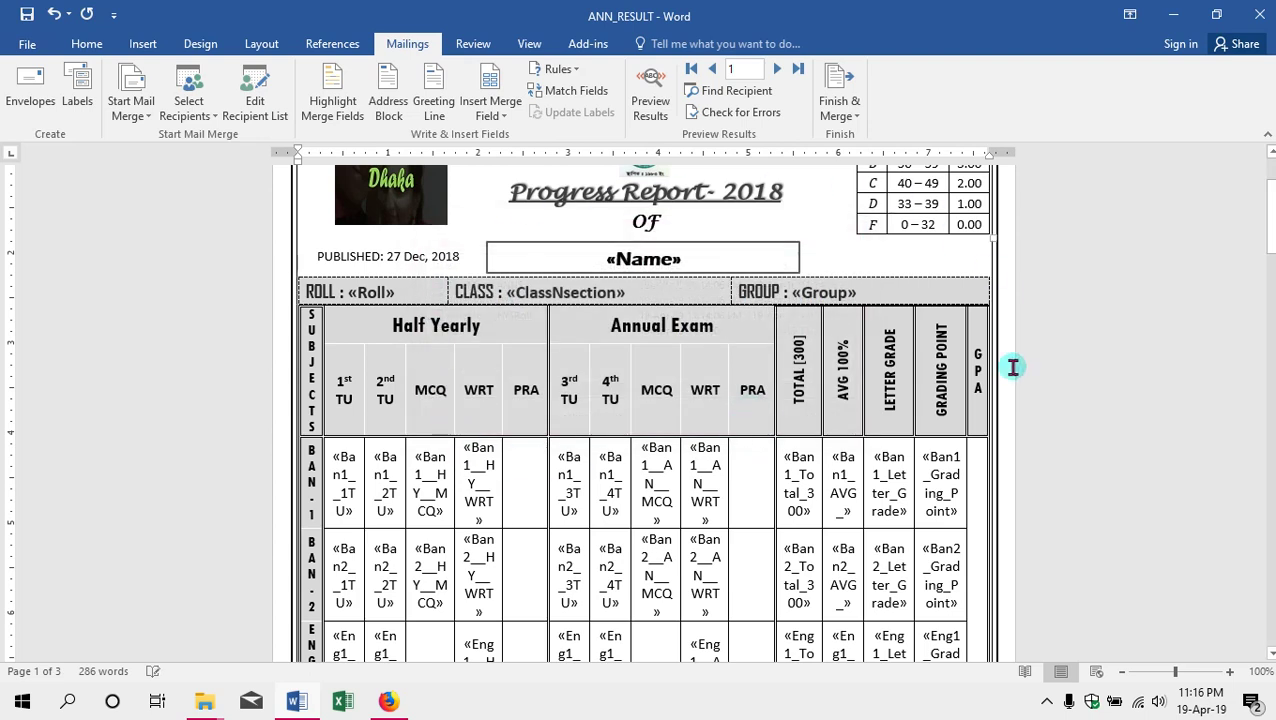
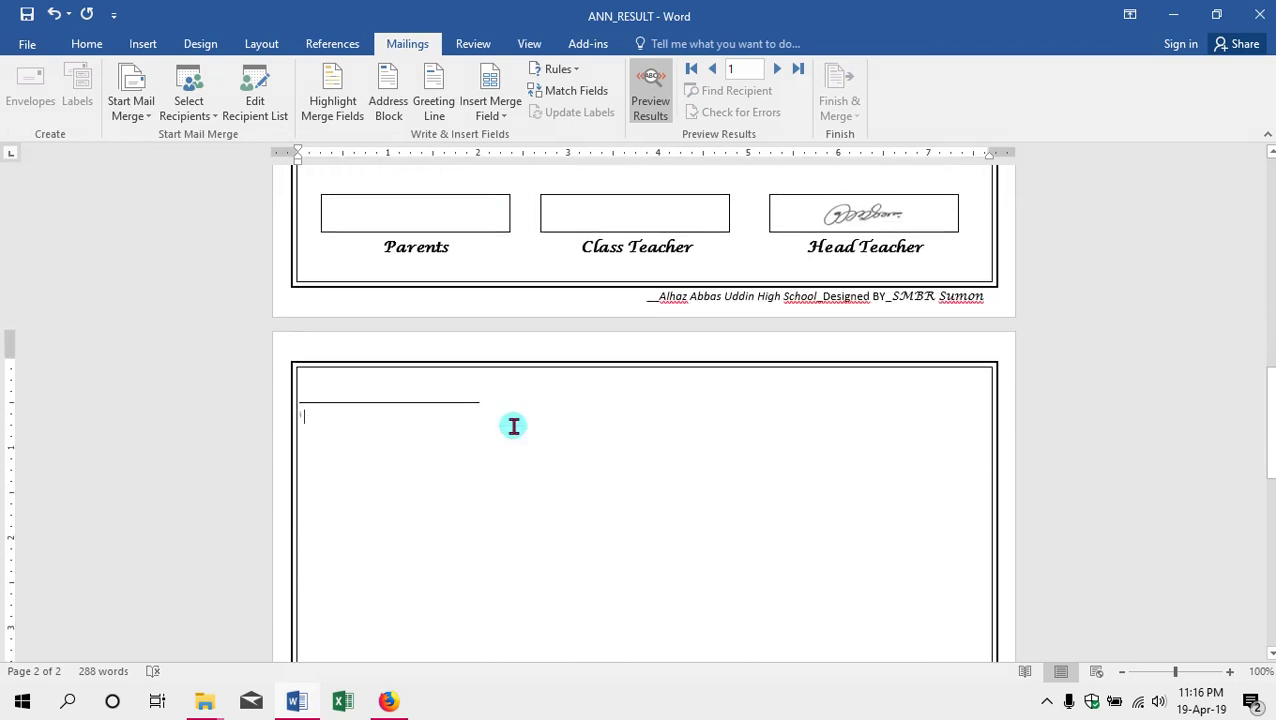
# Remove the stray footnote from the second page of the previewed report.
pyautogui.press('BackSpace')
pyautogui.scroll(10, 511, 425)
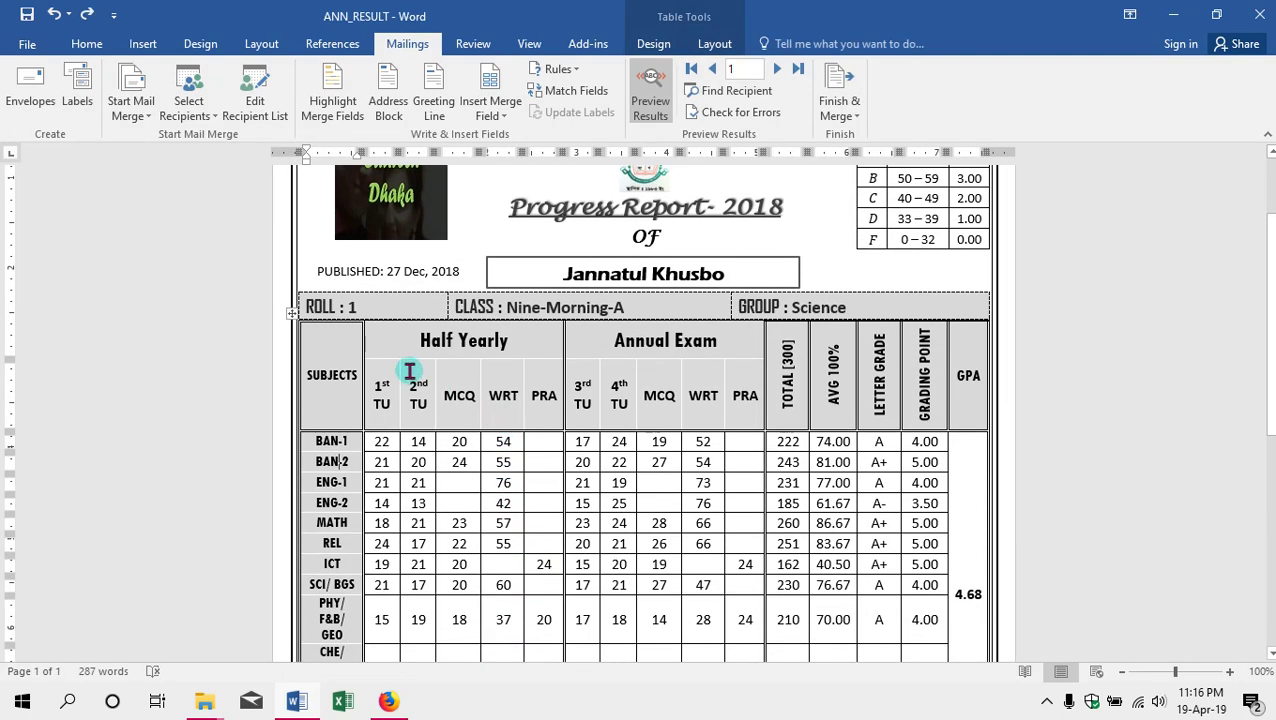
# Outline the subject names from BAN-1 downward with a red on-screen annotation rectangle, and clear the annotation.
pyautogui.doubleClick(416, 462)
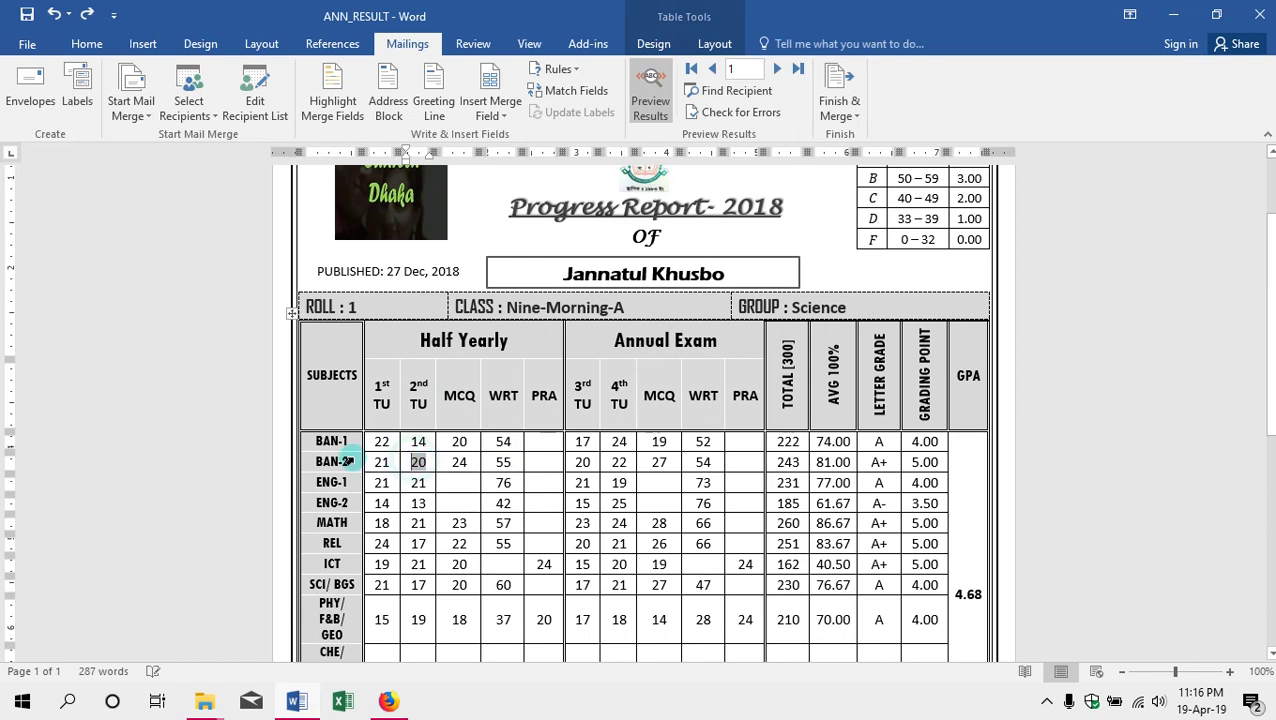
pyautogui.click(1095, 428)
pyautogui.hotkey('ctrl', 'shift', '1')
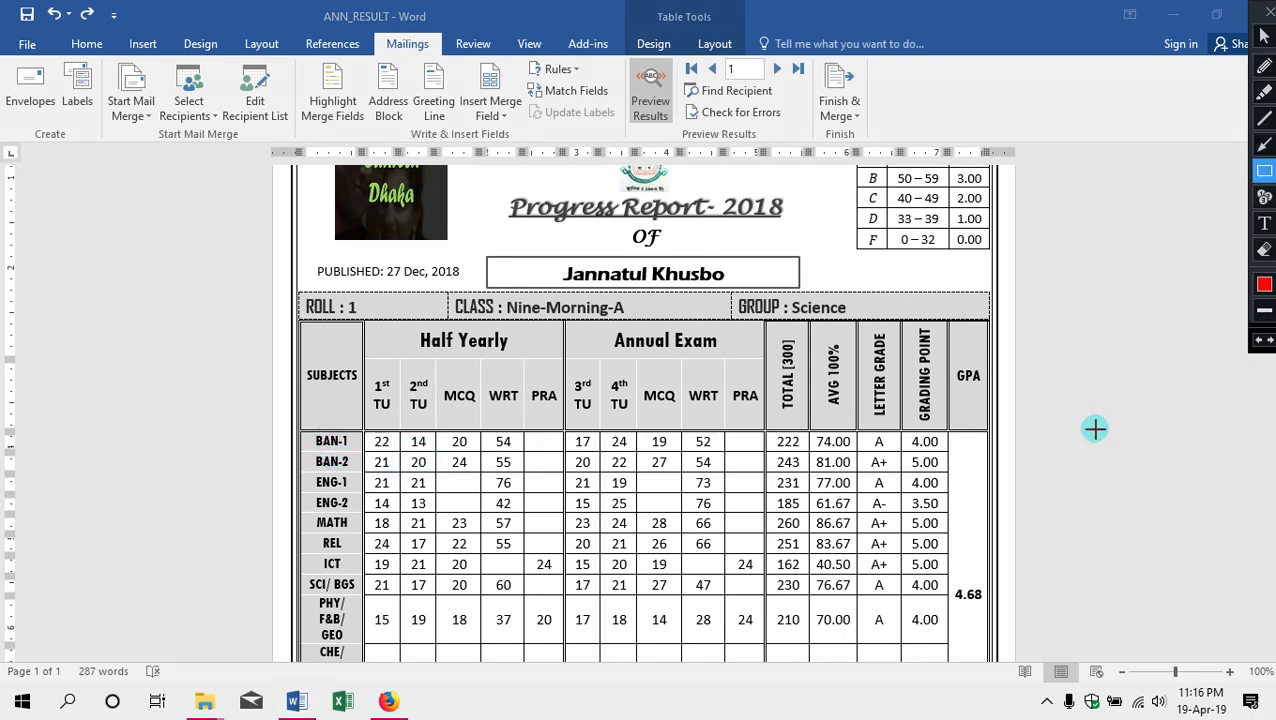
pyautogui.moveTo(293, 425)
pyautogui.mouseDown()
pyautogui.moveTo(345, 505)
pyautogui.moveTo(380, 668)
pyautogui.mouseUp()
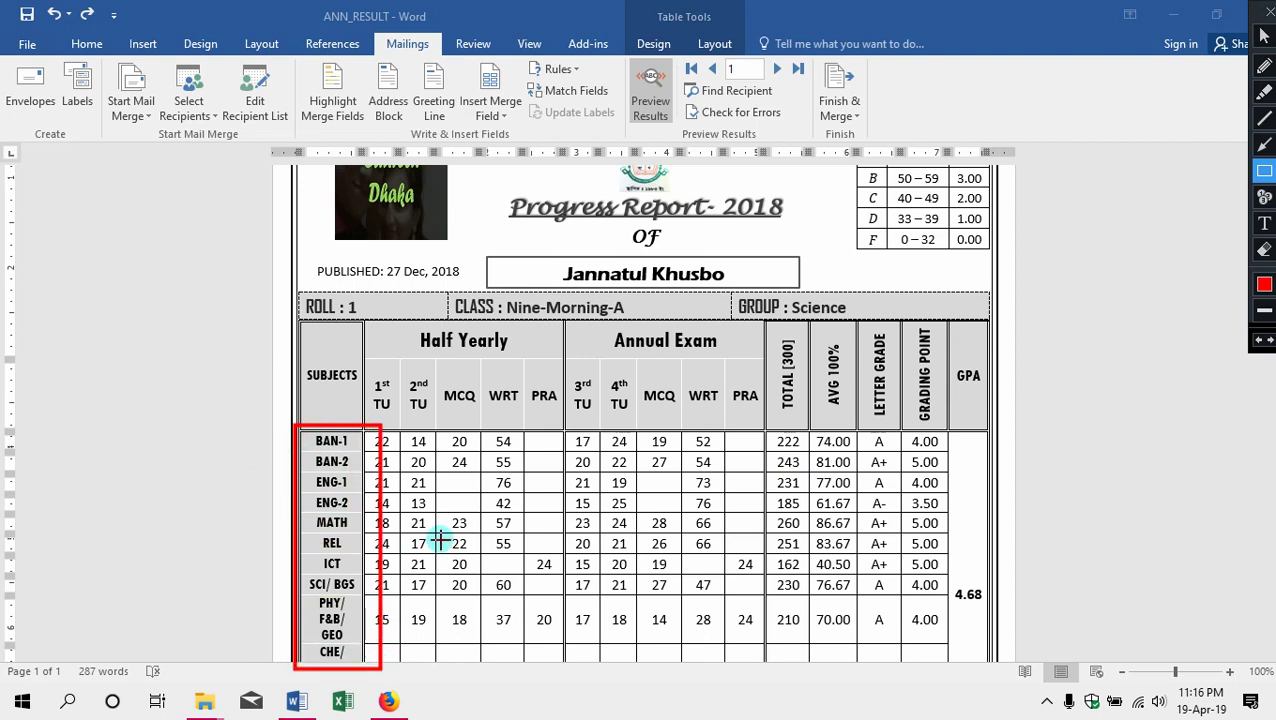
pyautogui.hotkey('ctrl', 'shift', '1')
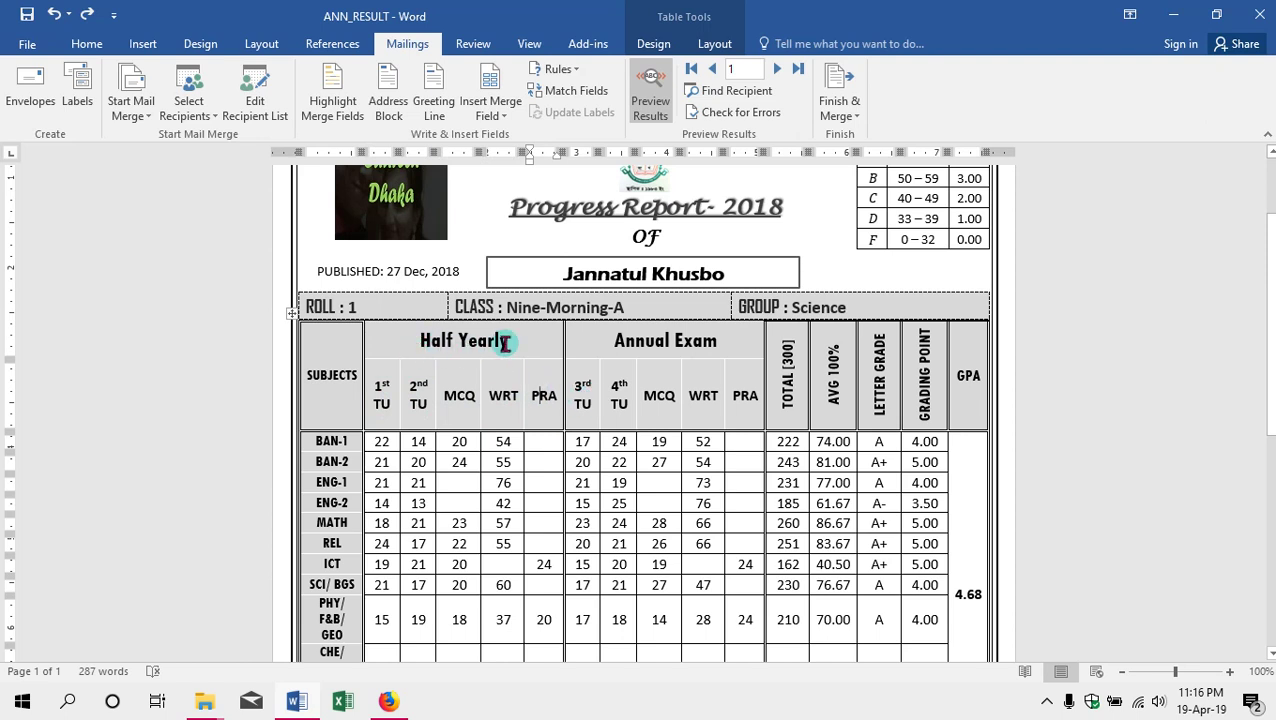
# Review the 3rd TU and 4th TU columns and the merge fields available for the BAN-1 1st TU cell.
pyautogui.click(587, 401)
pyautogui.click(619, 403)
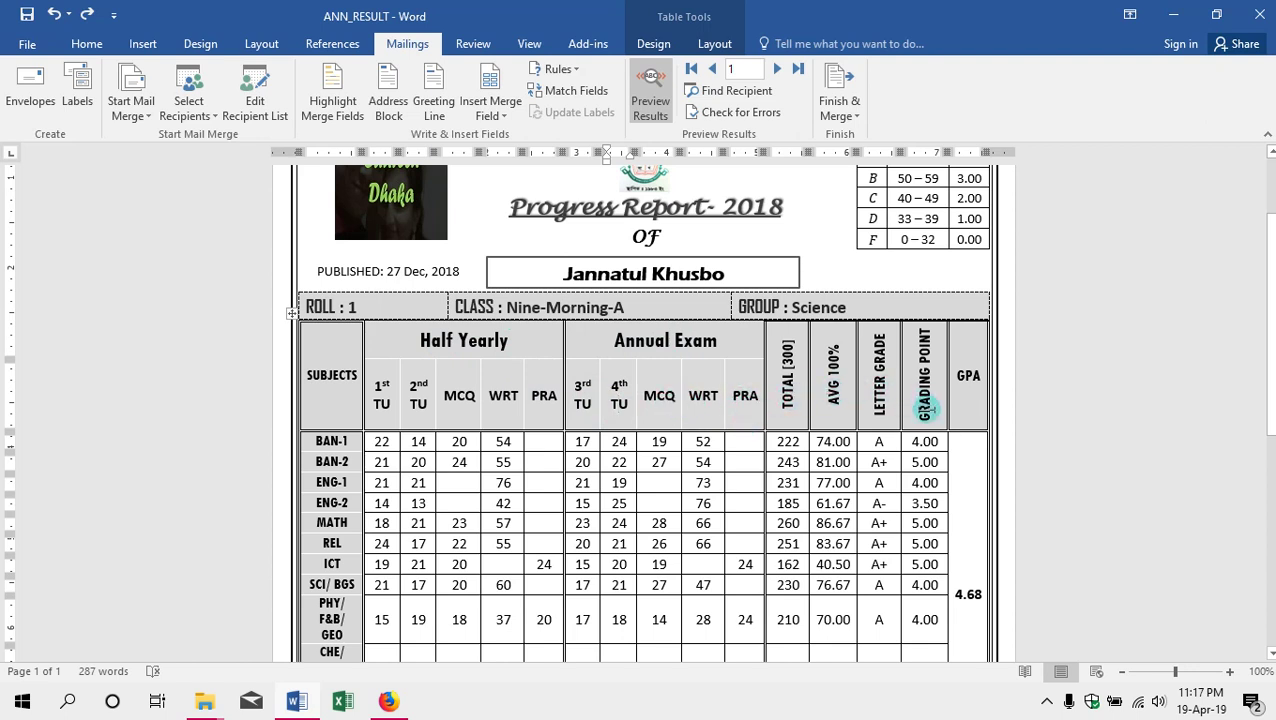
pyautogui.click(390, 443)
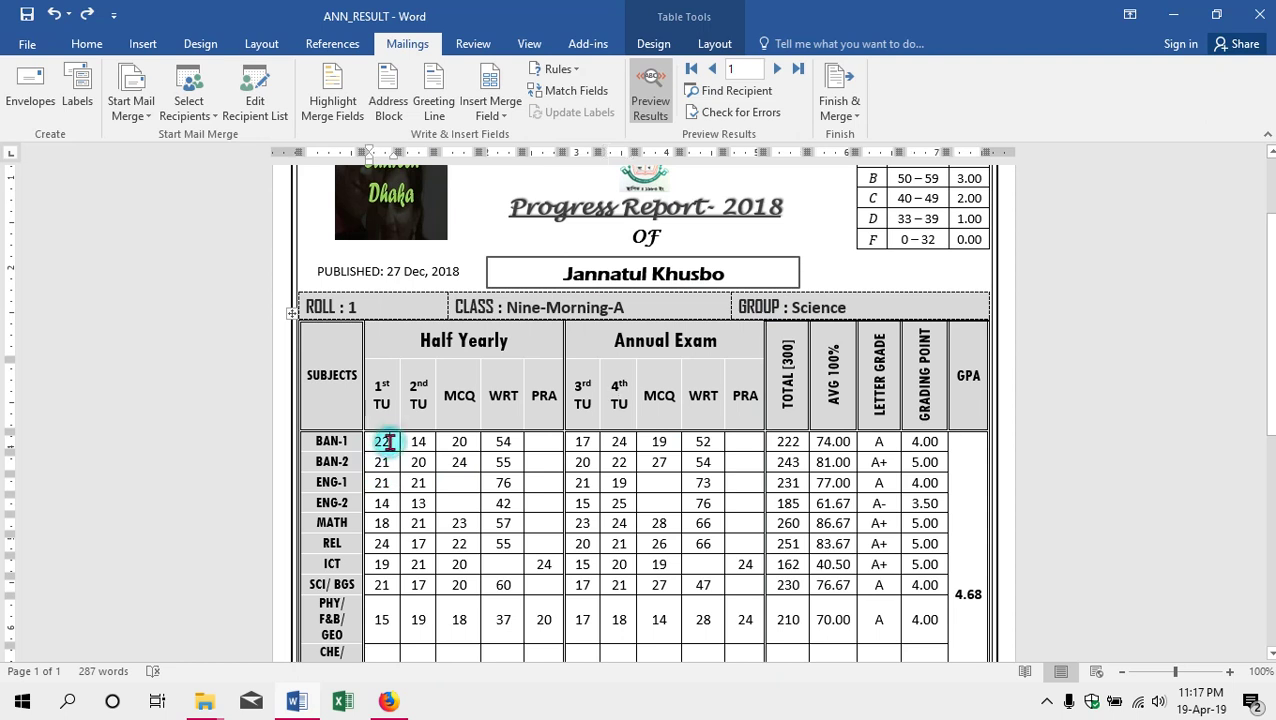
pyautogui.click(507, 117)
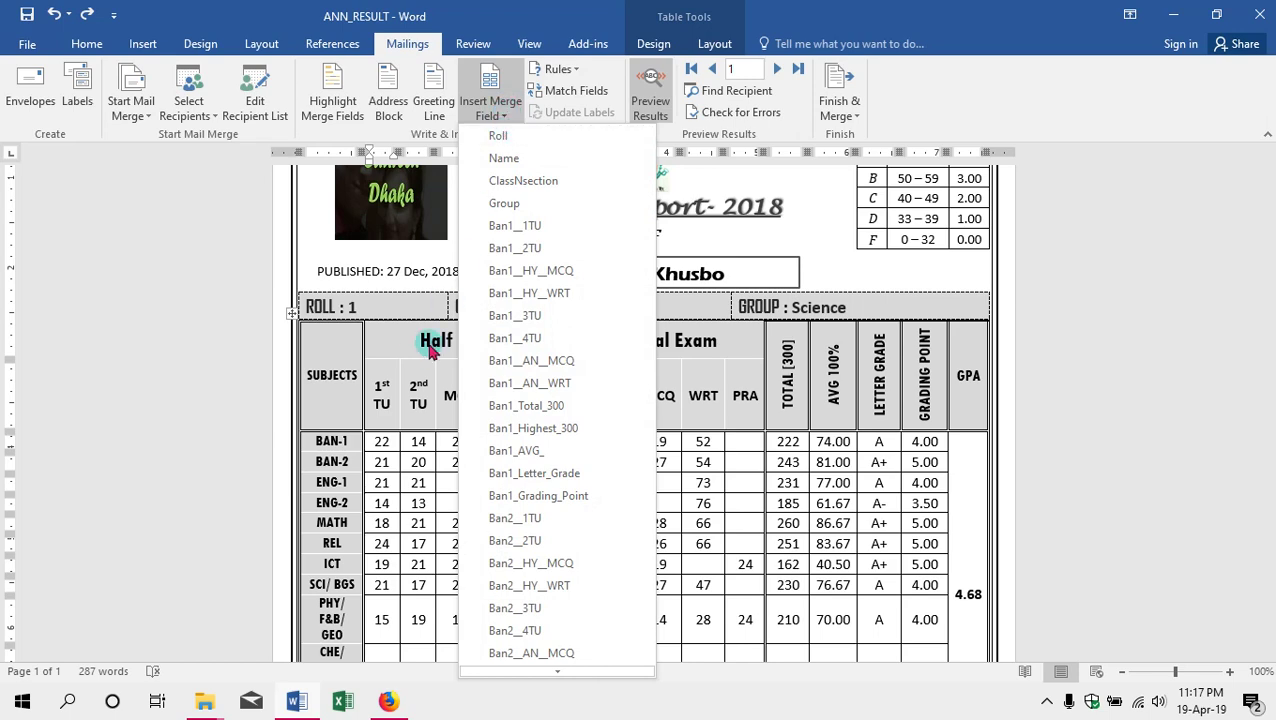
pyautogui.click(381, 311)
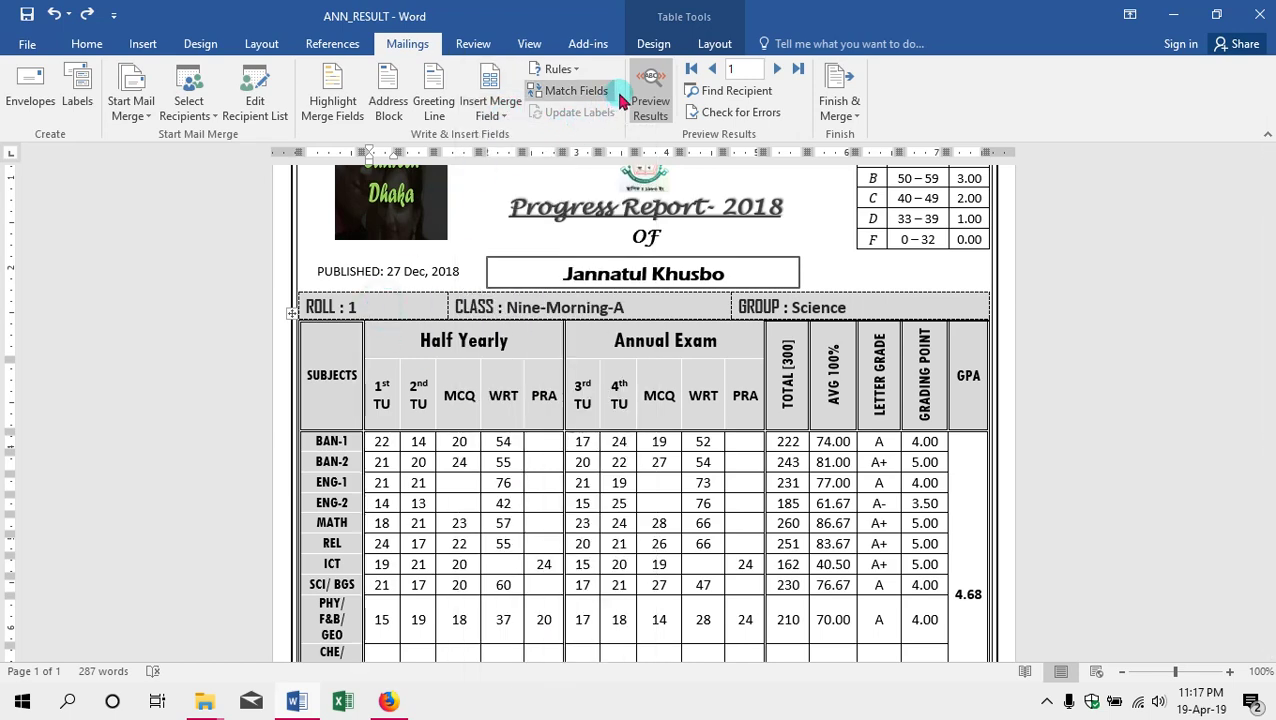
# Turn off the results preview and compare the available merge fields, such as Ban1__1TU, with those placed in the report table.
pyautogui.click(652, 92)
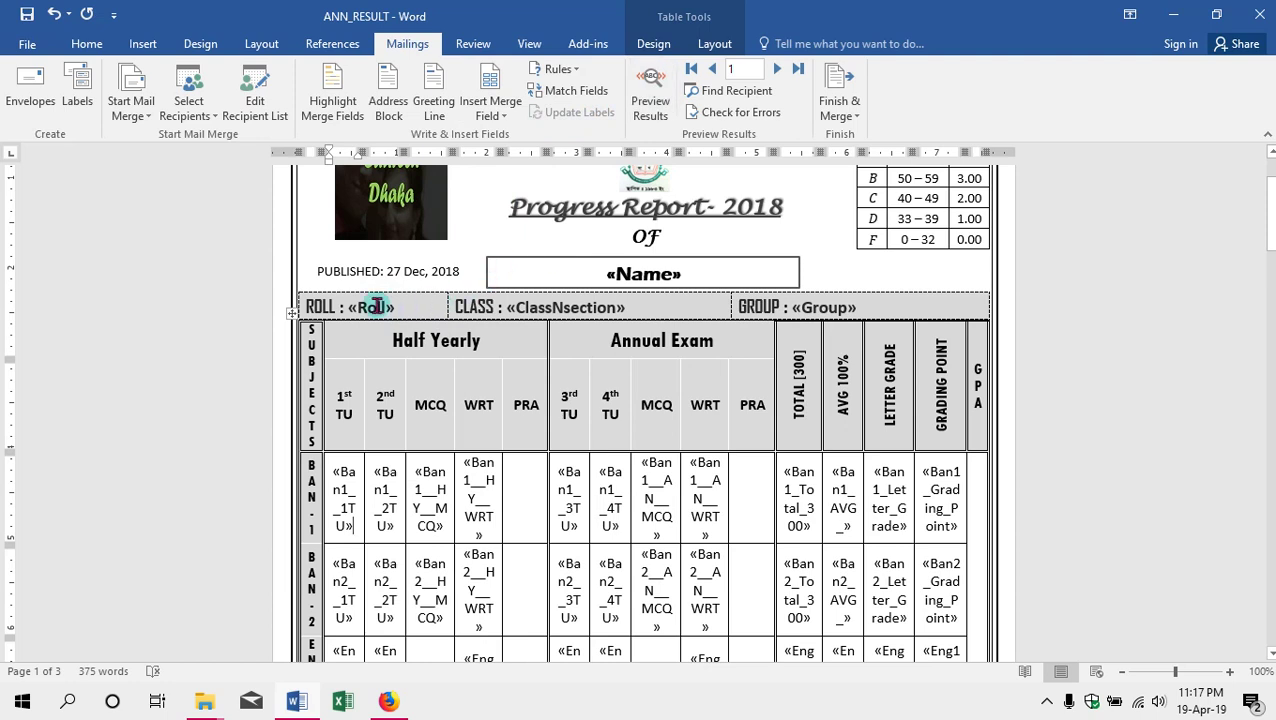
pyautogui.click(491, 112)
pyautogui.click(524, 230)
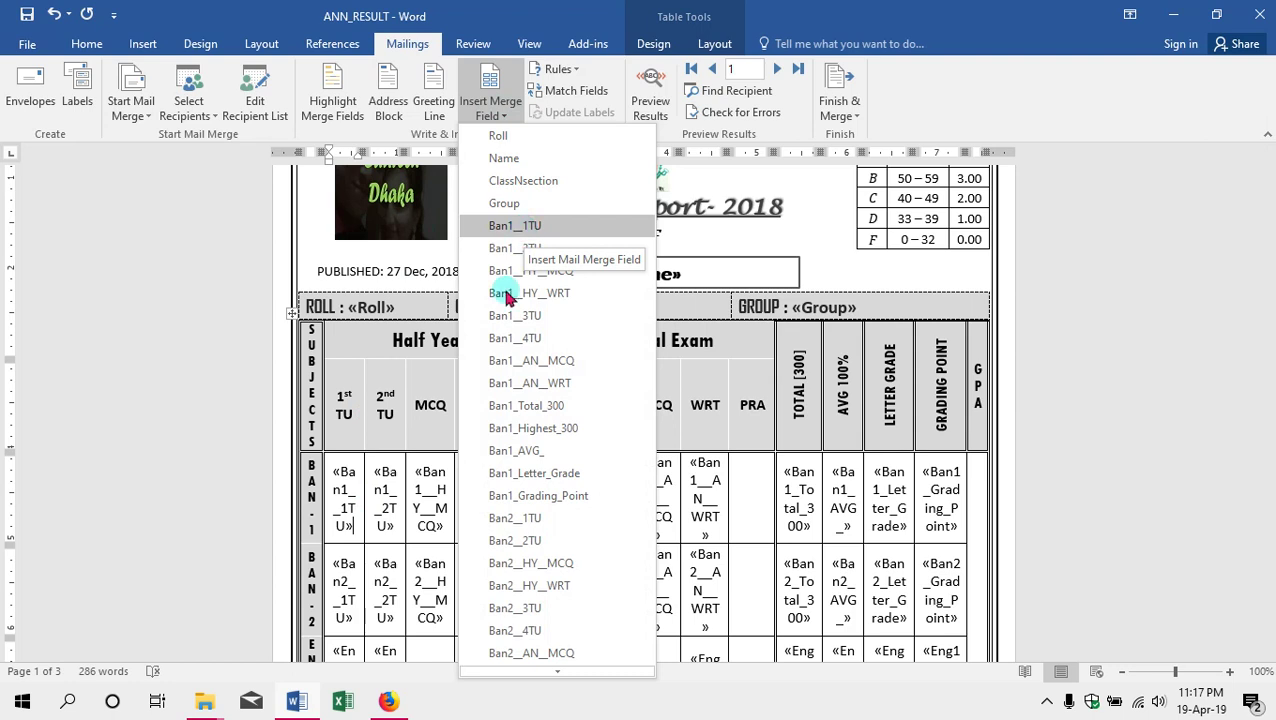
pyautogui.click(355, 510)
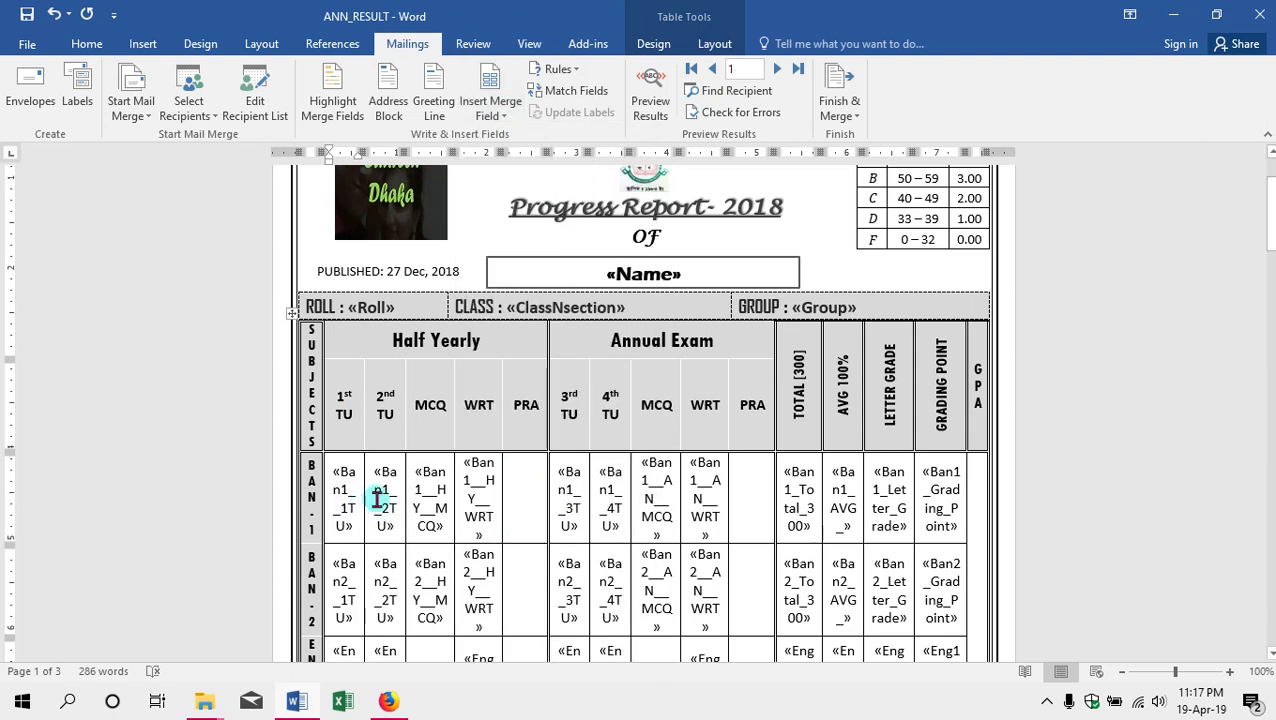
pyautogui.click(387, 503)
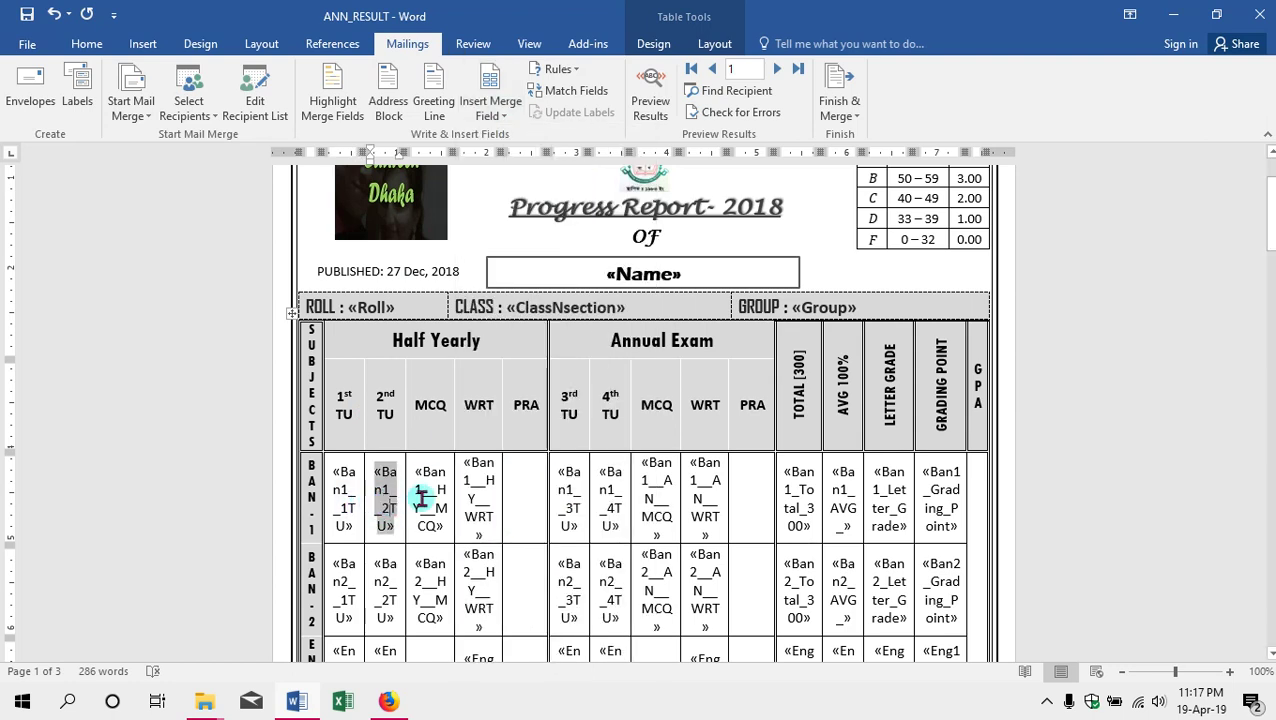
pyautogui.scroll(-4, 835, 470)
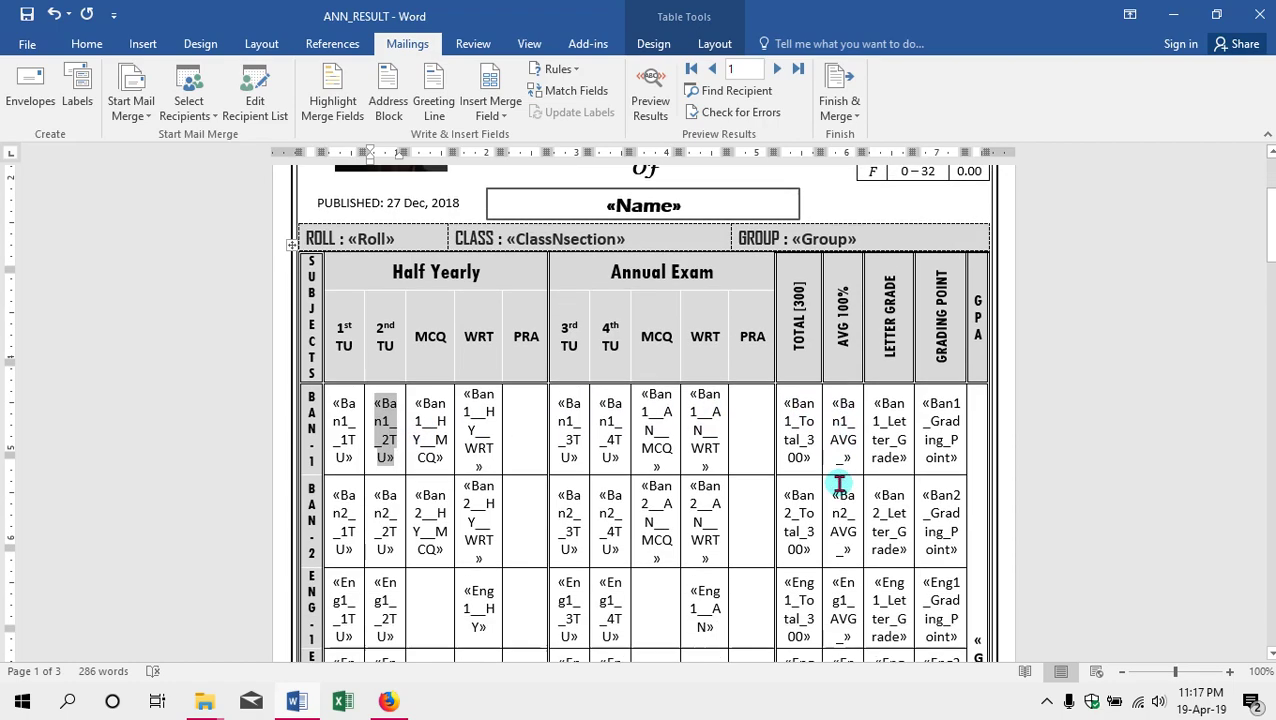
pyautogui.scroll(-3, 826, 453)
pyautogui.scroll(7, 797, 441)
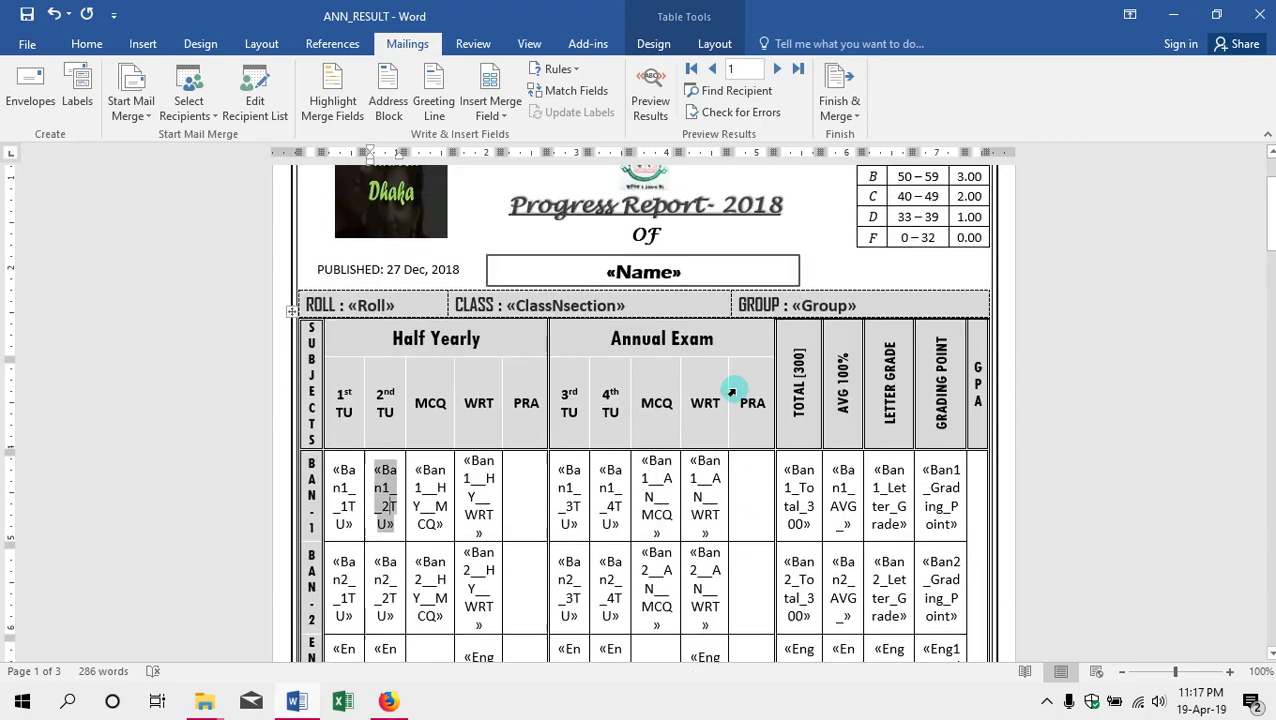
# Clear the BAN-1 1st TU cell and reinsert the Ban1__1TU merge field in it.
pyautogui.click(347, 519)
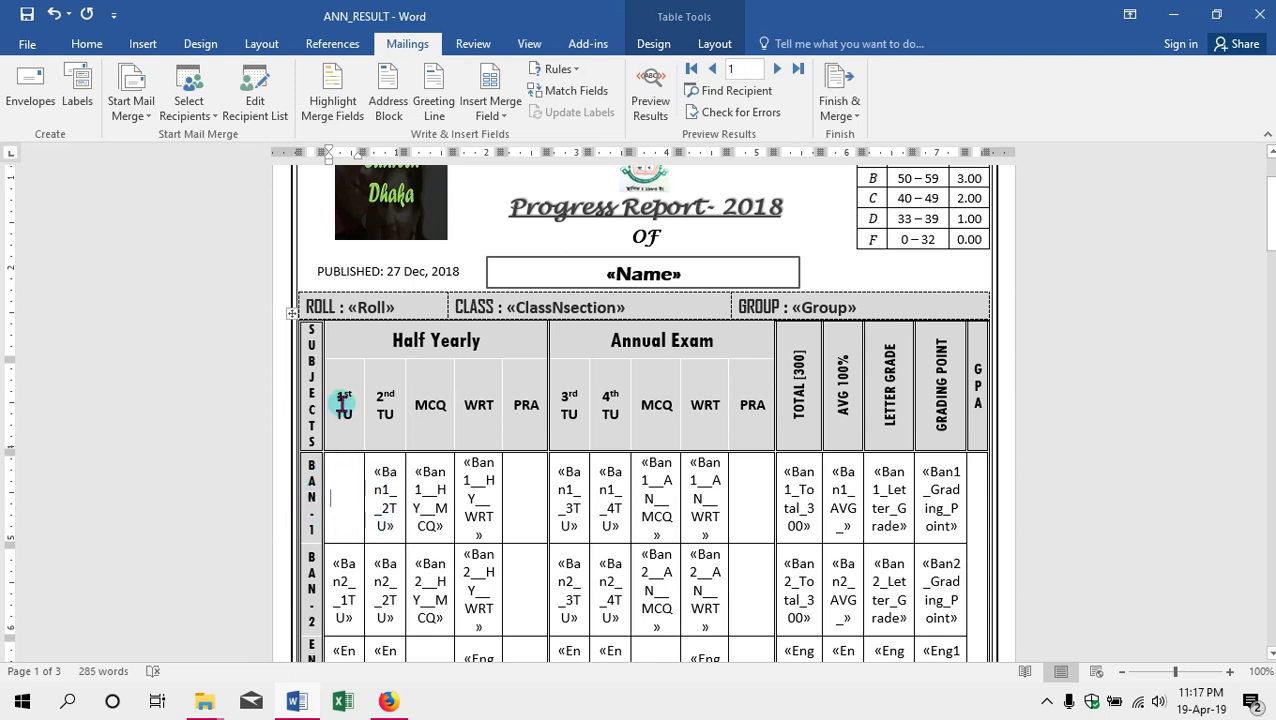
pyautogui.click(499, 118)
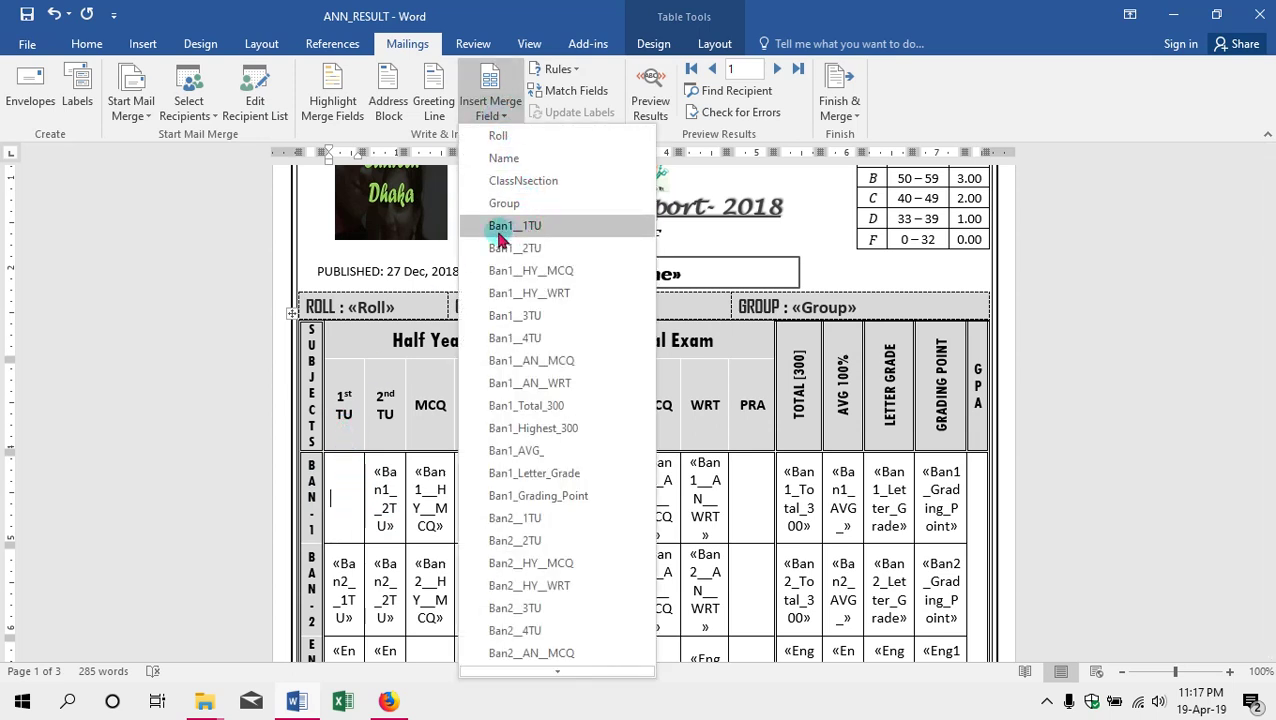
pyautogui.click(549, 230)
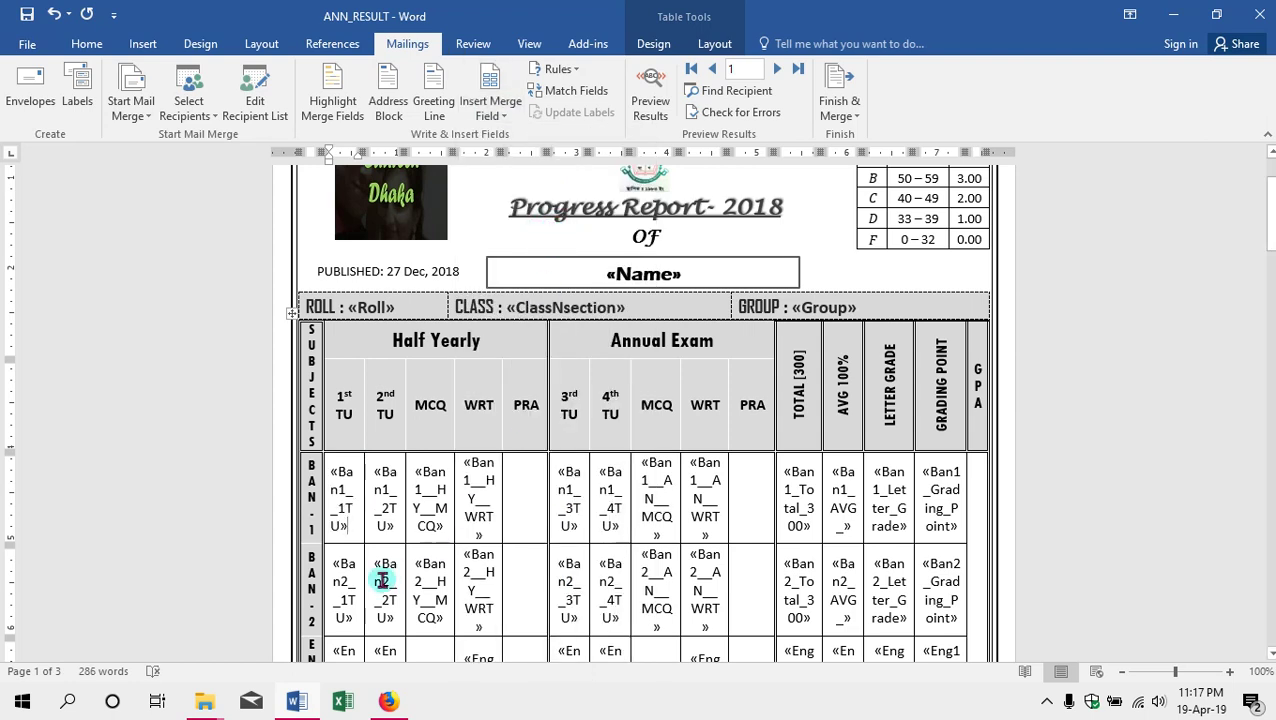
pyautogui.click(344, 523)
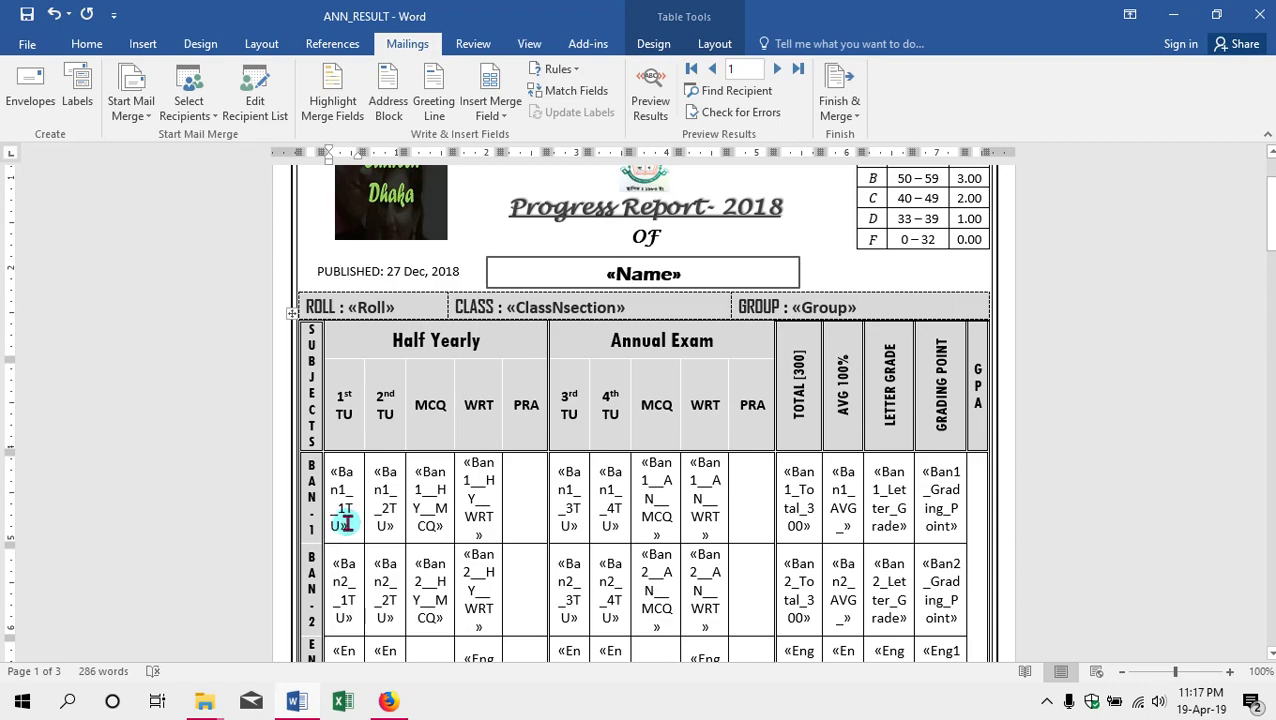
# Preview the merged results and center-align the 1st TU mark in the BAN-1 row.
pyautogui.scroll(-3, 657, 392)
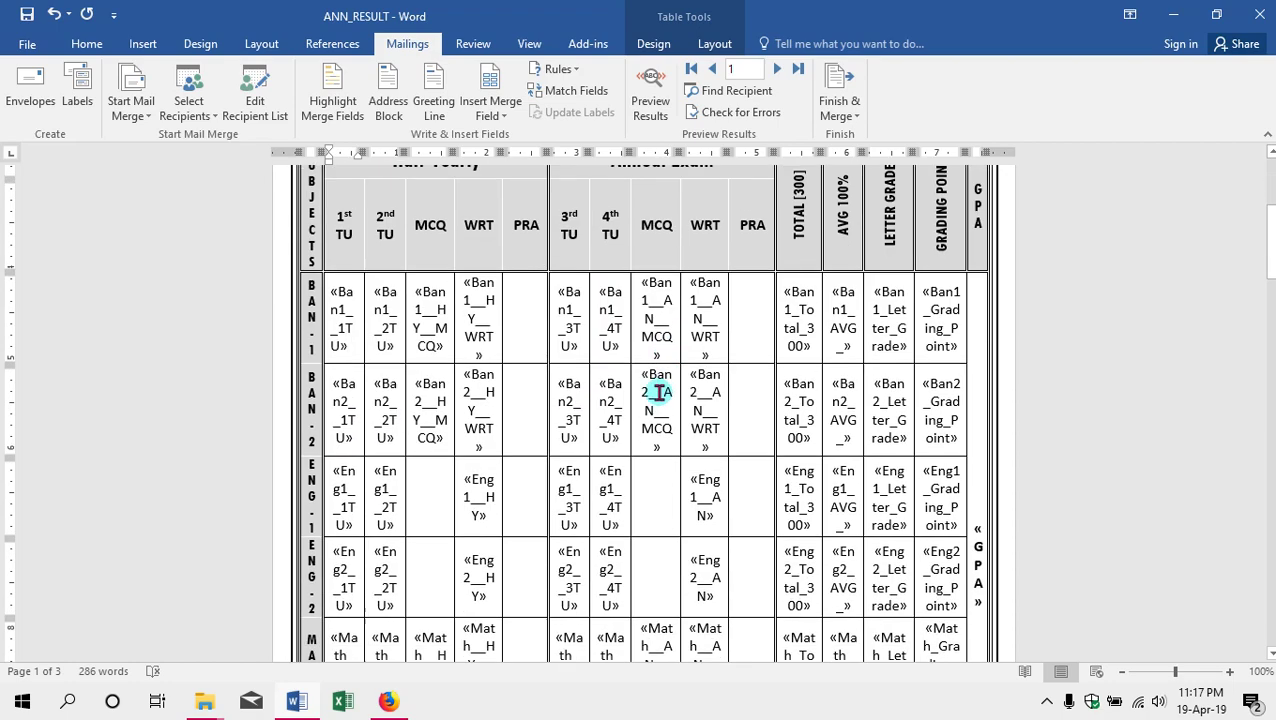
pyautogui.scroll(-15, 657, 392)
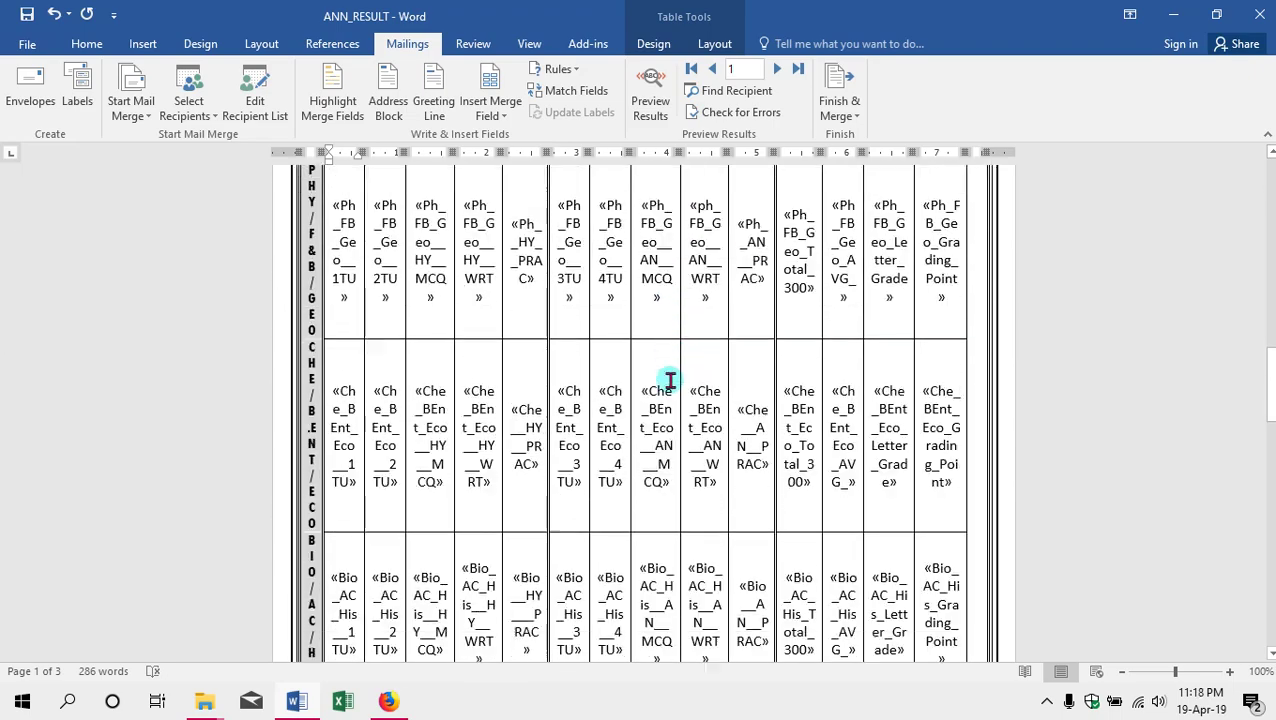
pyautogui.scroll(-10, 669, 381)
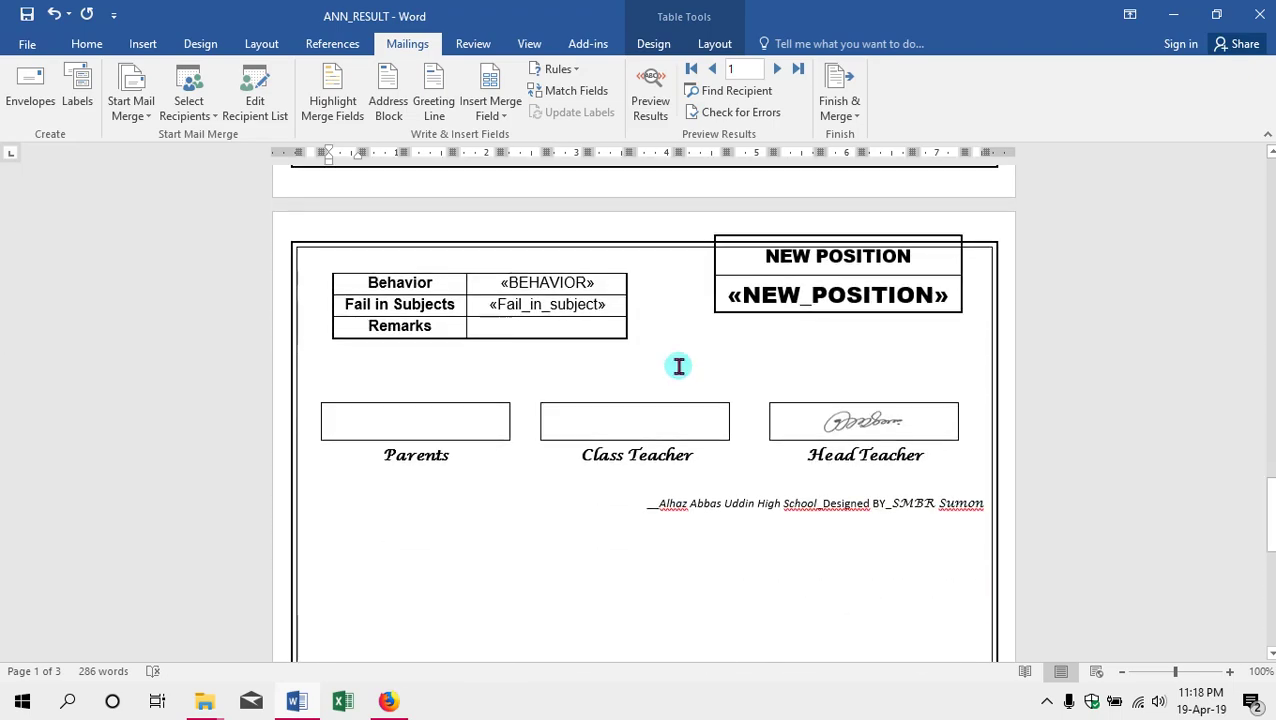
pyautogui.scroll(12, 678, 366)
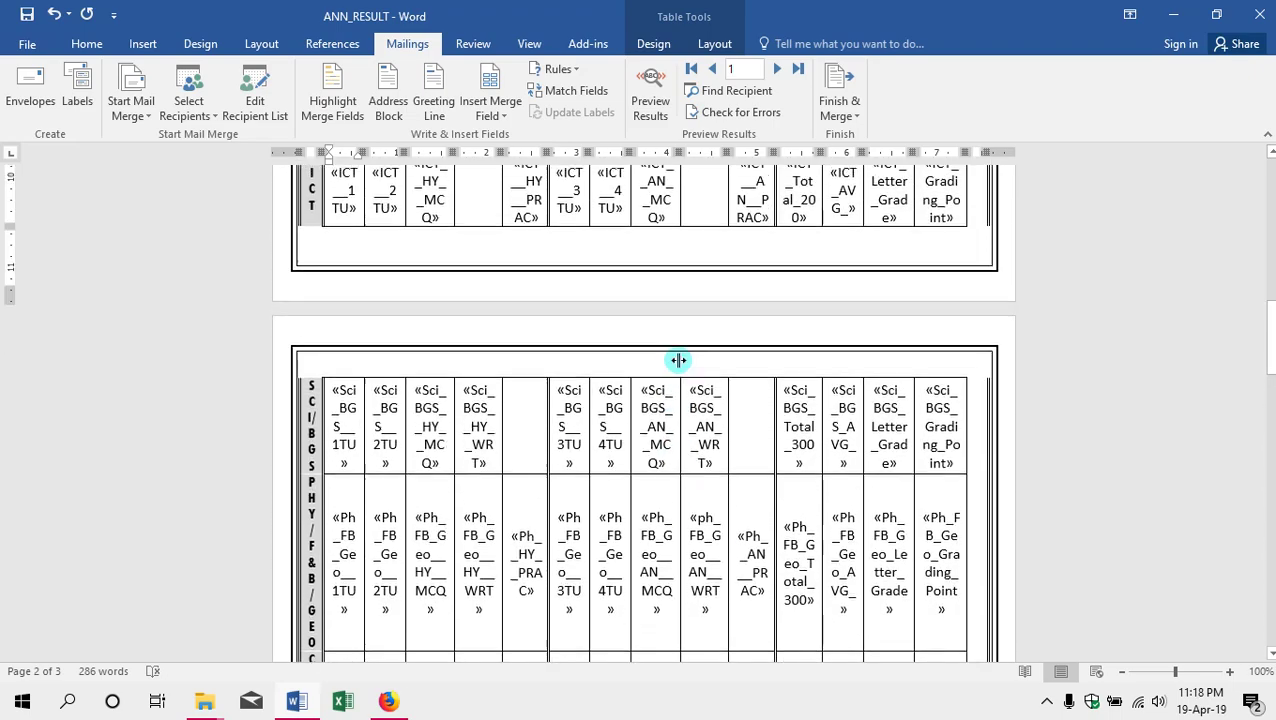
pyautogui.scroll(12, 678, 360)
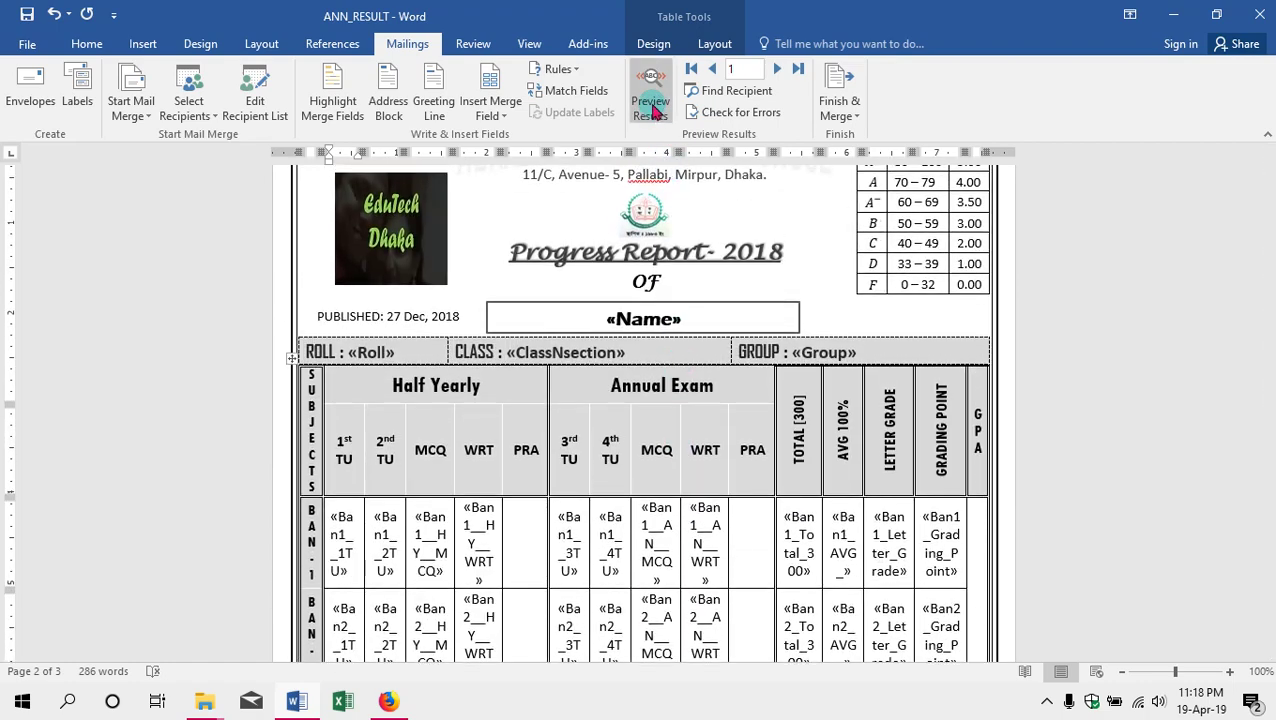
pyautogui.click(650, 101)
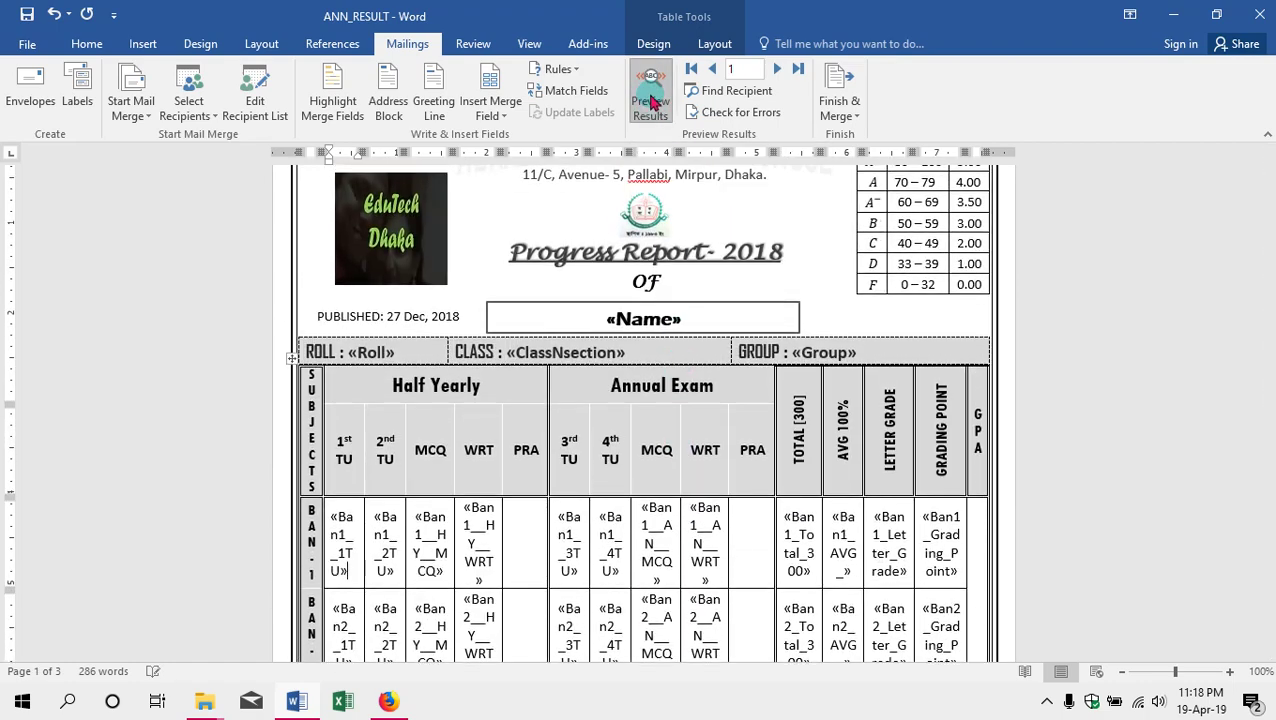
pyautogui.click(382, 487)
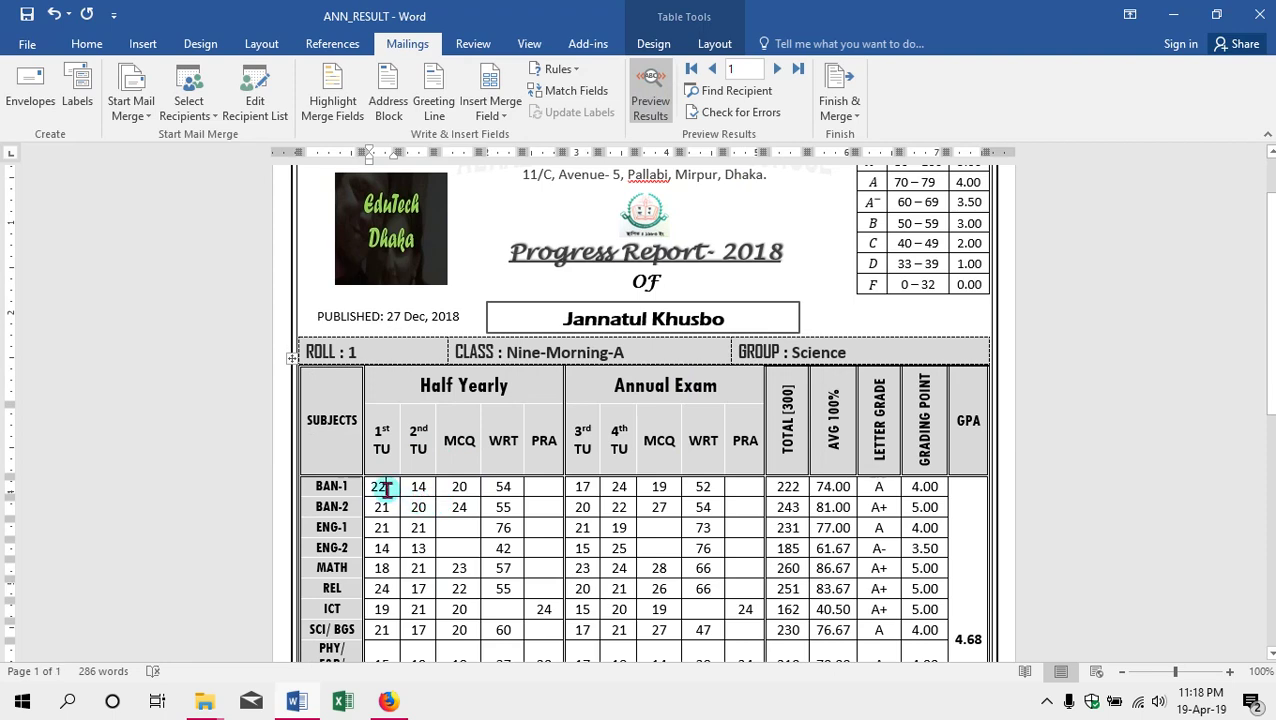
pyautogui.click(650, 101)
pyautogui.click(650, 95)
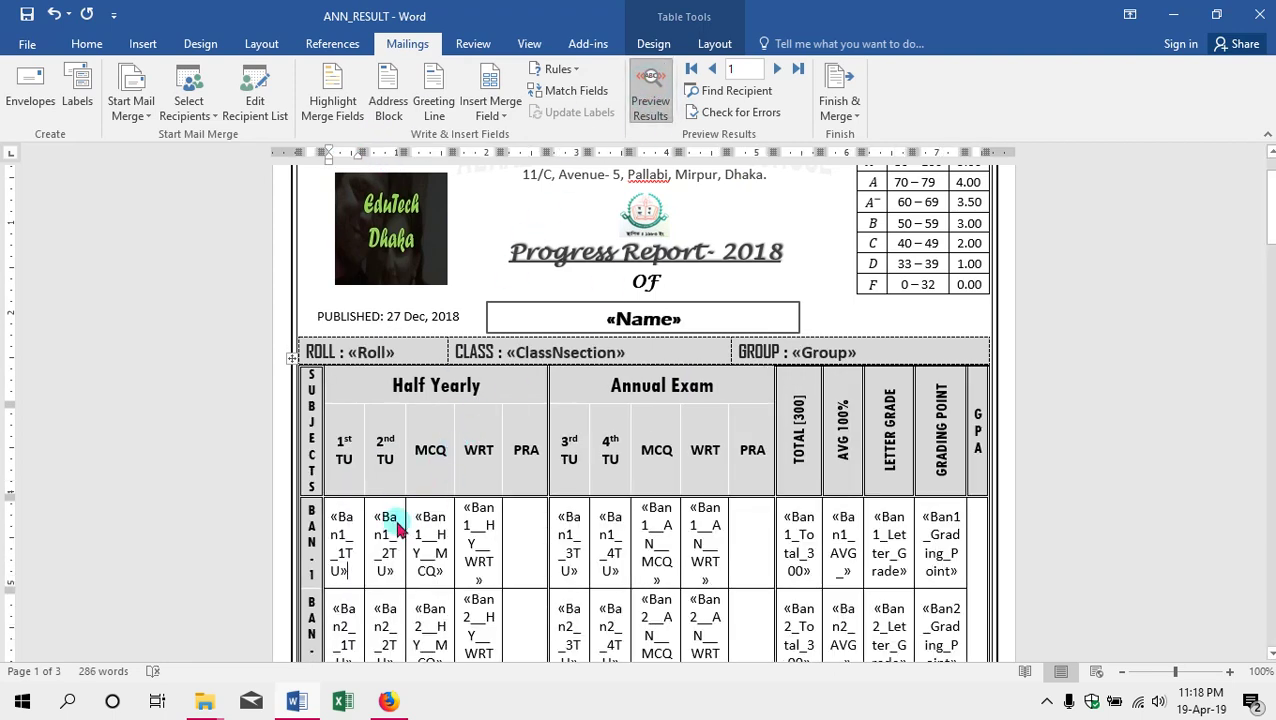
pyautogui.click(90, 45)
pyautogui.click(425, 113)
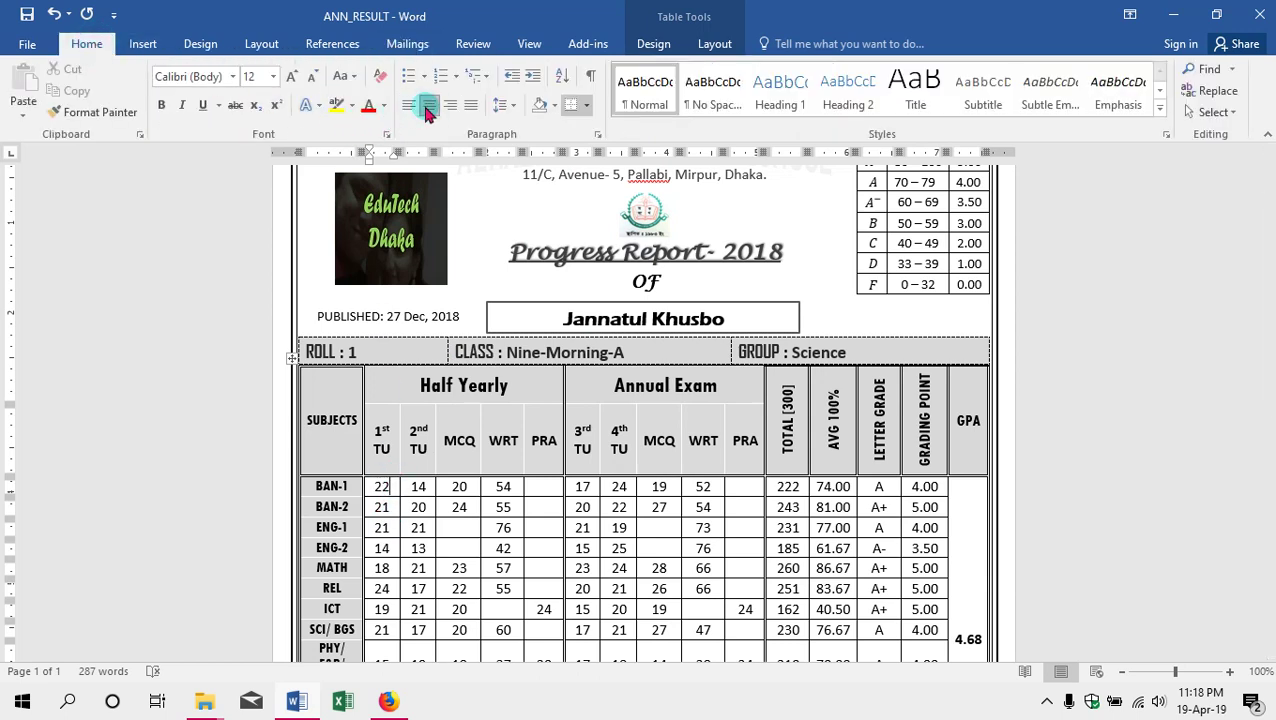
# Review the previewed BAN-1 annual exam marks, the GPA, the new position, and the attendance and failed-subjects entries.
pyautogui.click(660, 487)
pyautogui.click(704, 485)
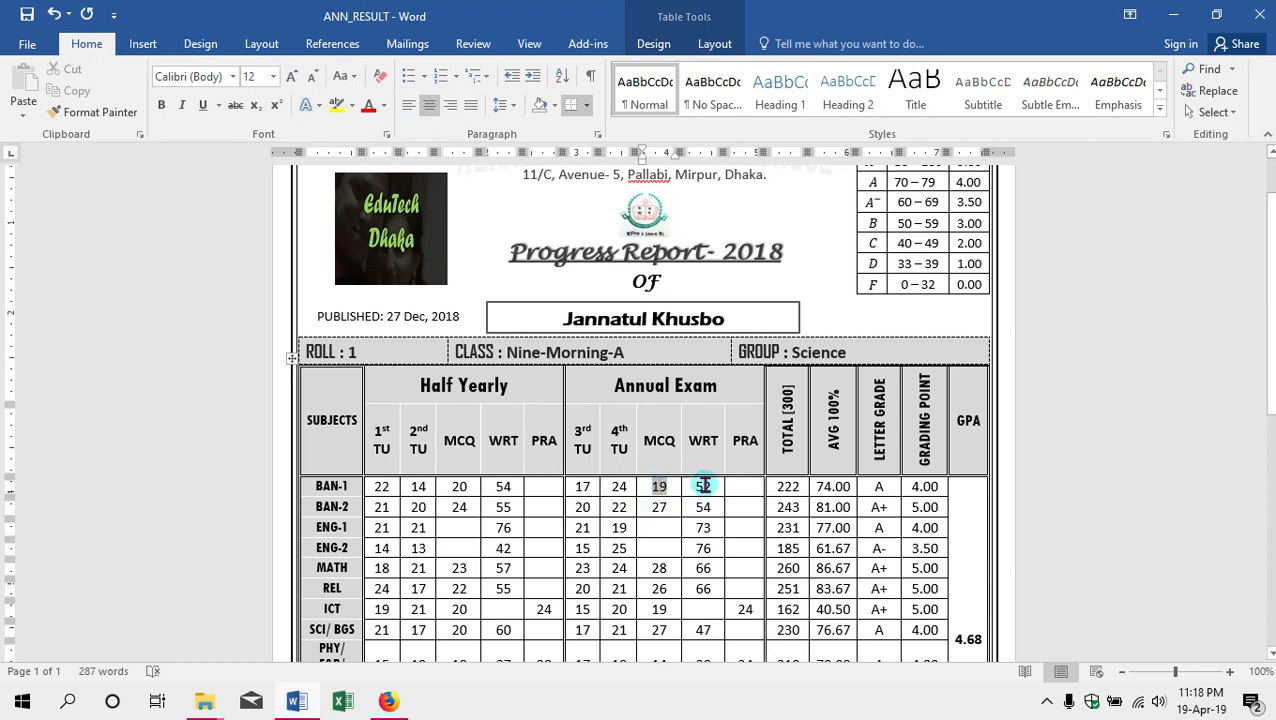
pyautogui.scroll(-3, 704, 485)
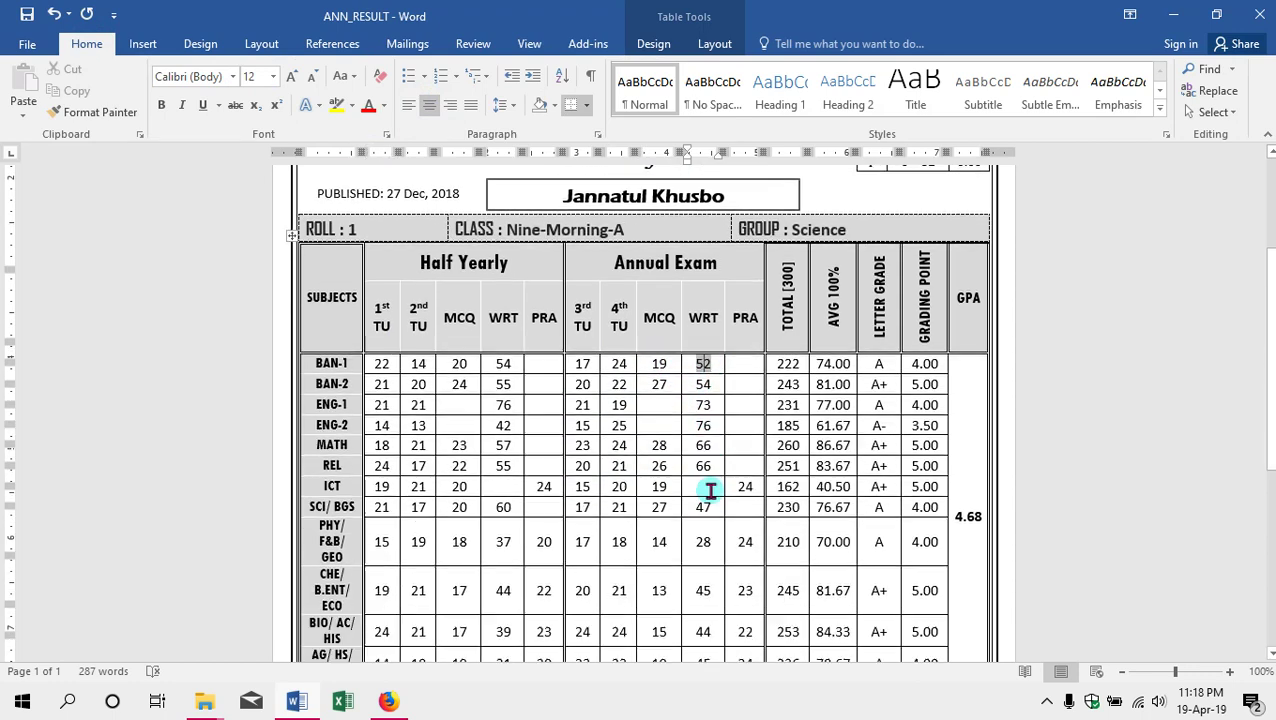
pyautogui.click(965, 500)
pyautogui.scroll(-5, 823, 510)
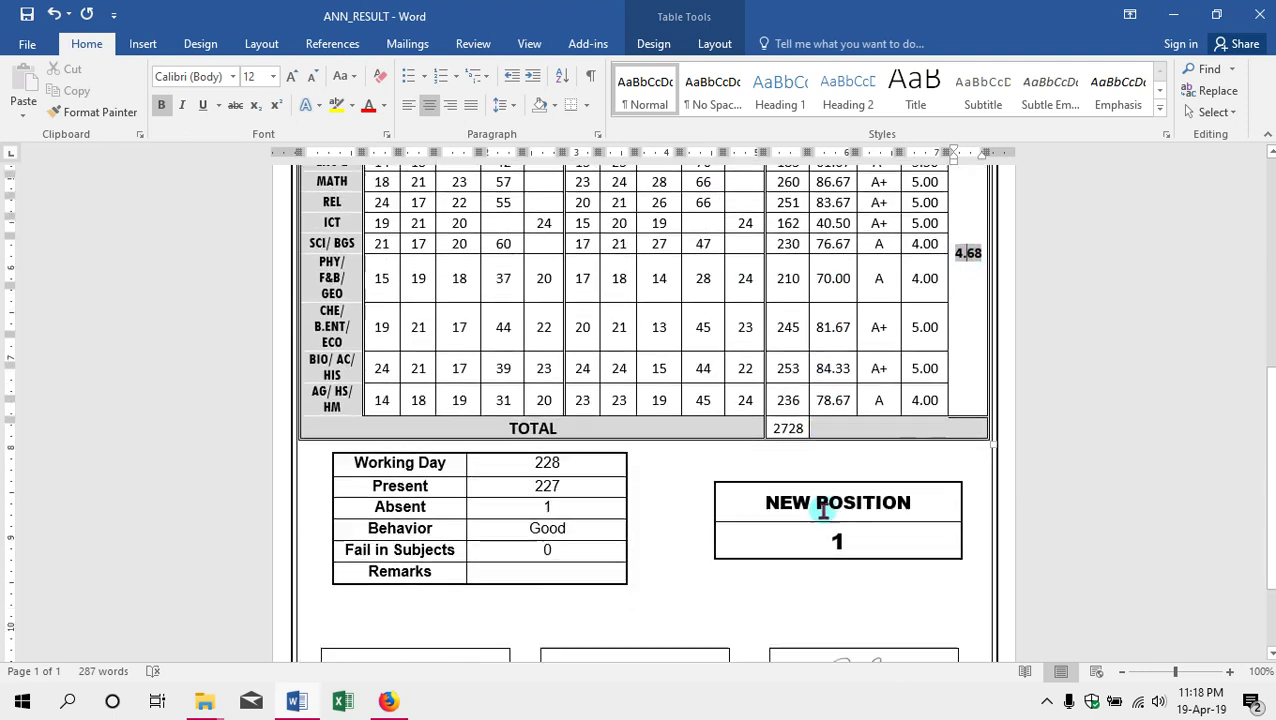
pyautogui.click(872, 519)
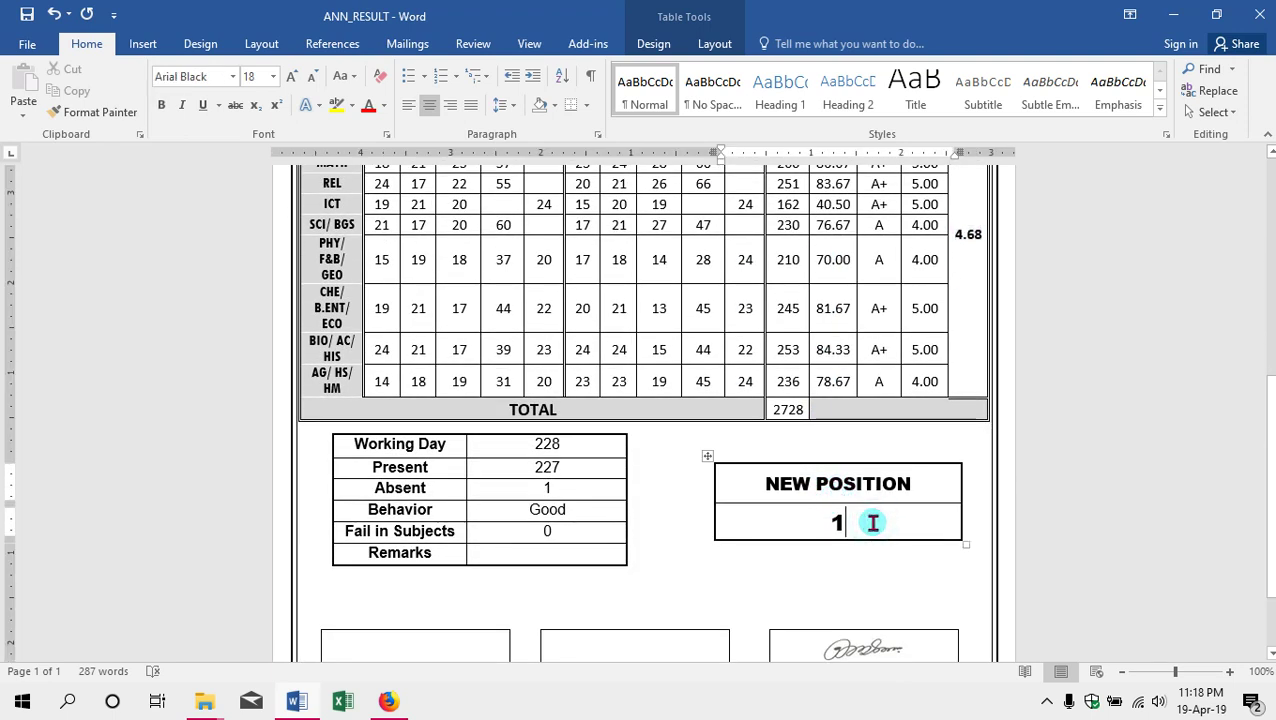
pyautogui.click(549, 530)
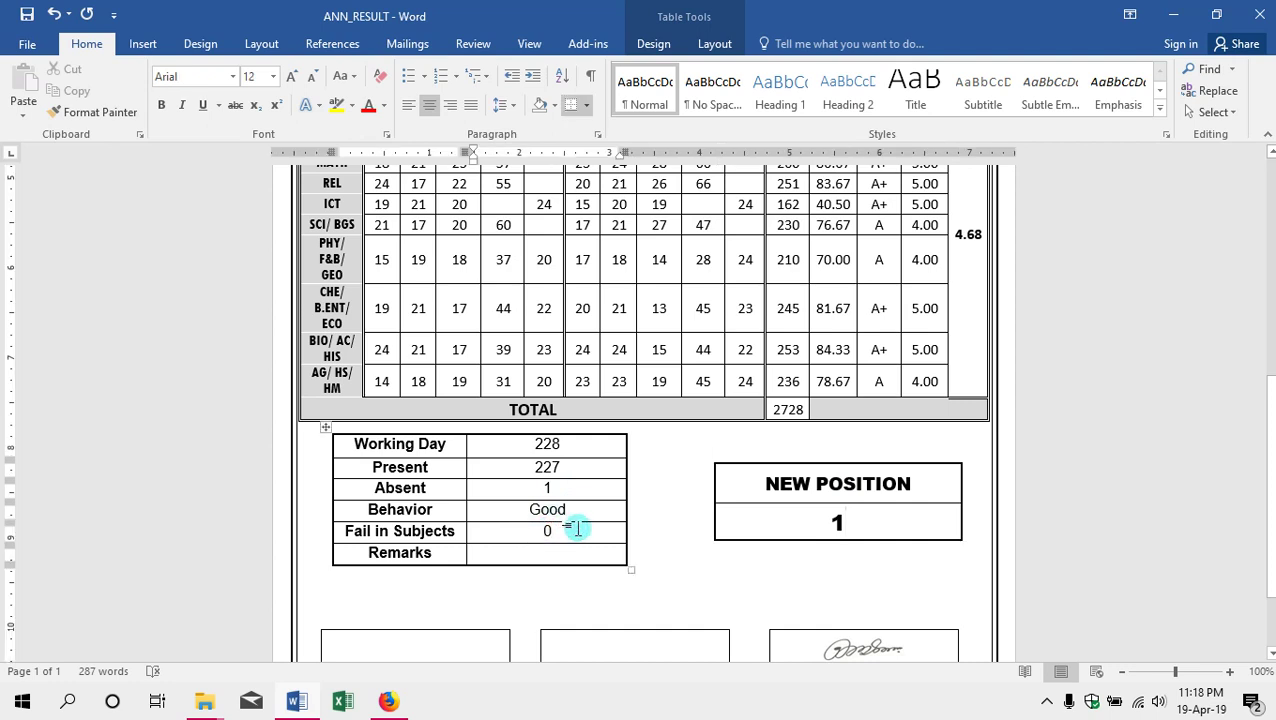
pyautogui.click(568, 465)
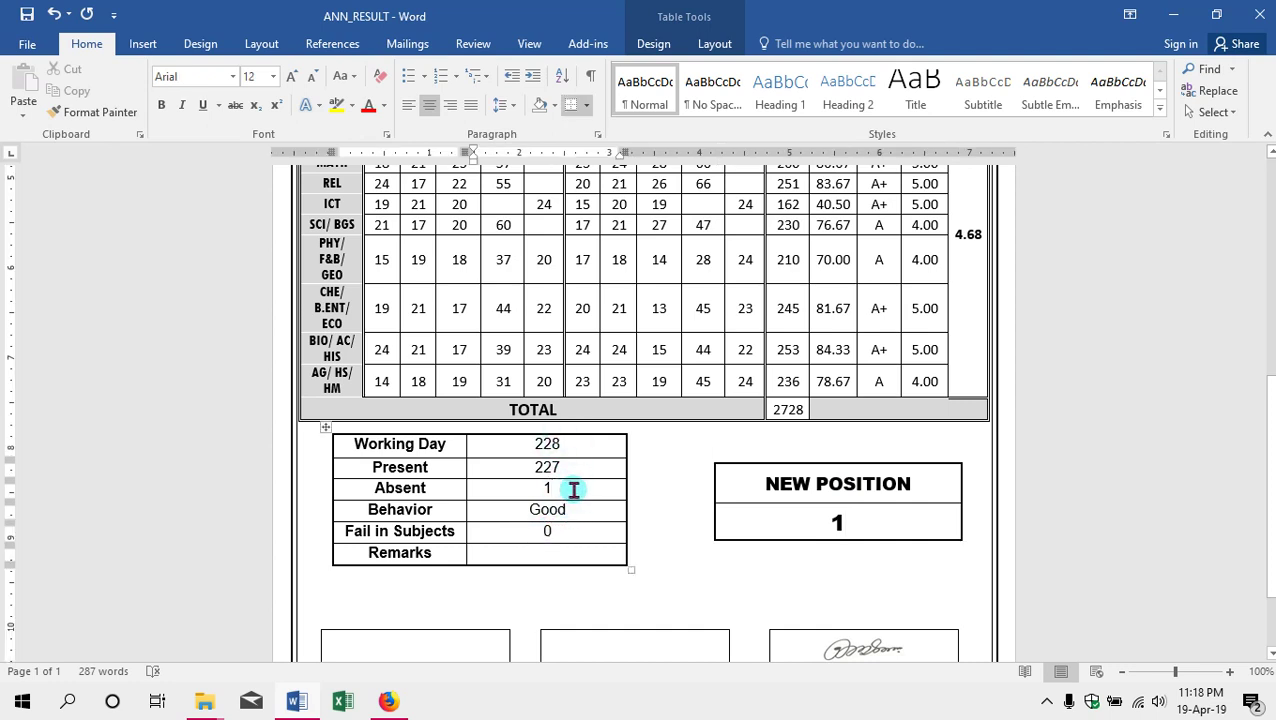
pyautogui.click(573, 489)
pyautogui.click(570, 446)
pyautogui.click(573, 465)
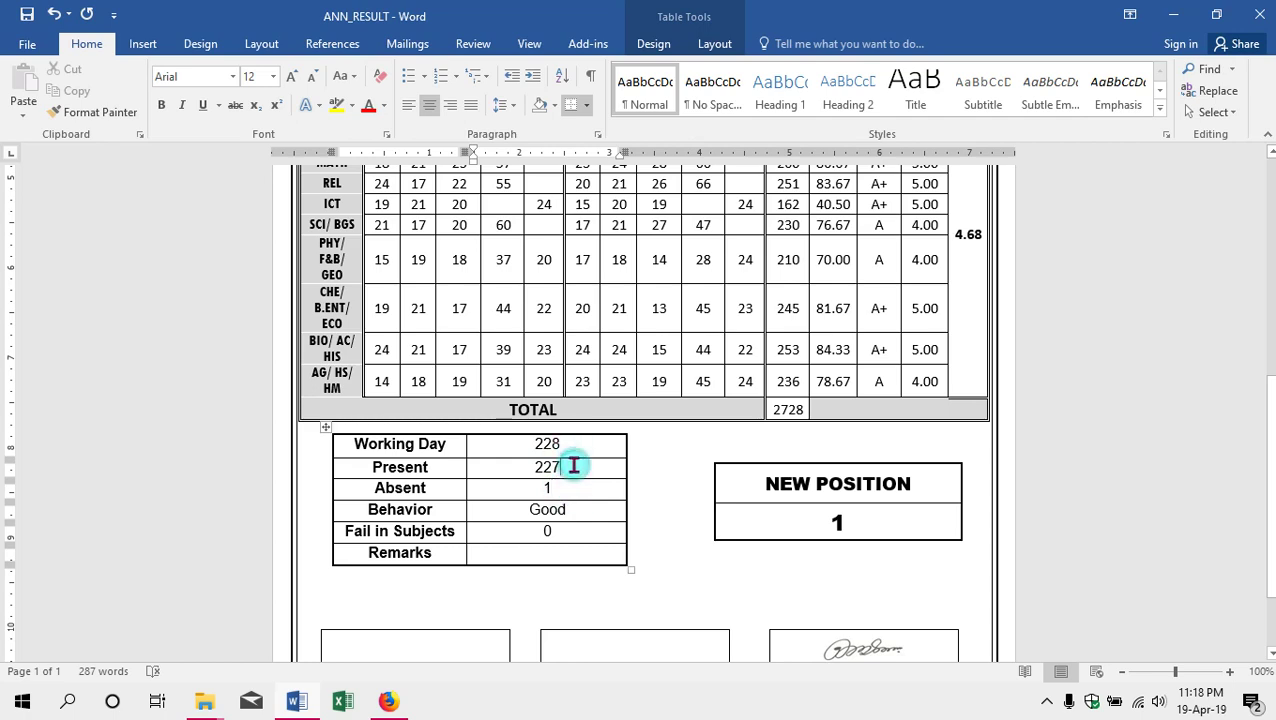
# Examine the previewed report's photo, grading scale, marks table, and the Class Teacher and Head Teacher signature boxes.
pyautogui.scroll(8, 573, 466)
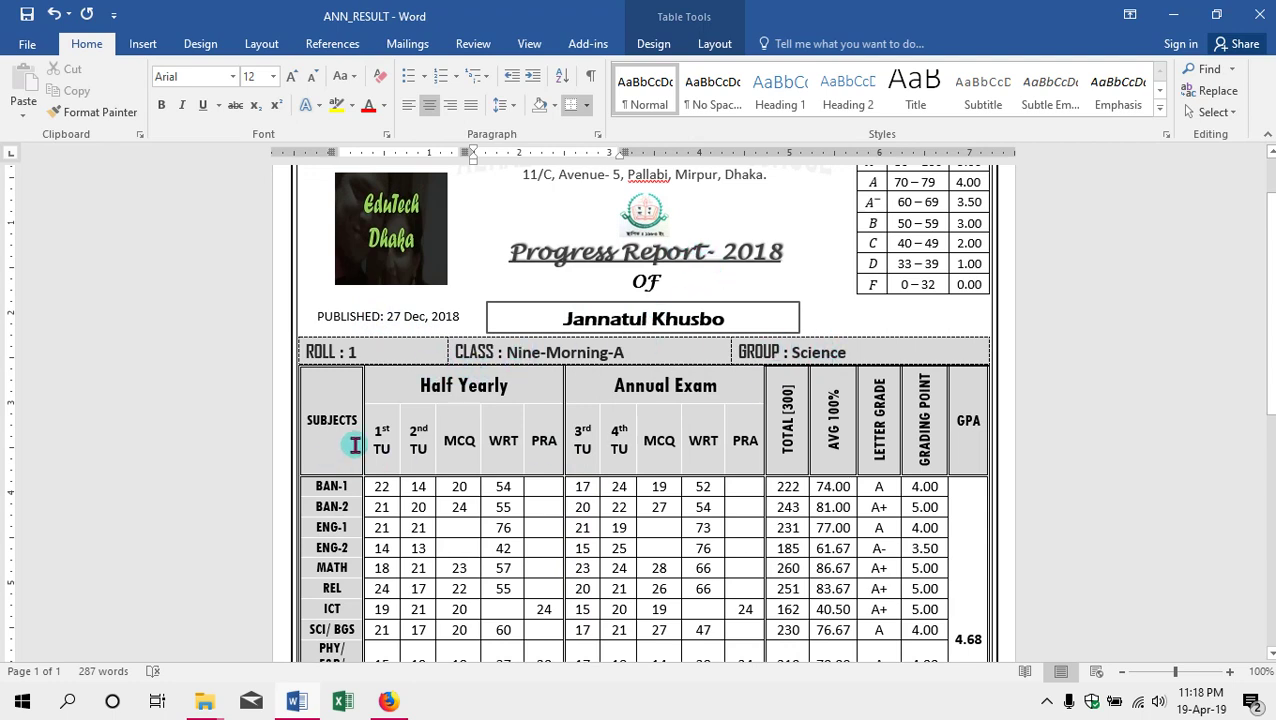
pyautogui.scroll(2, 402, 438)
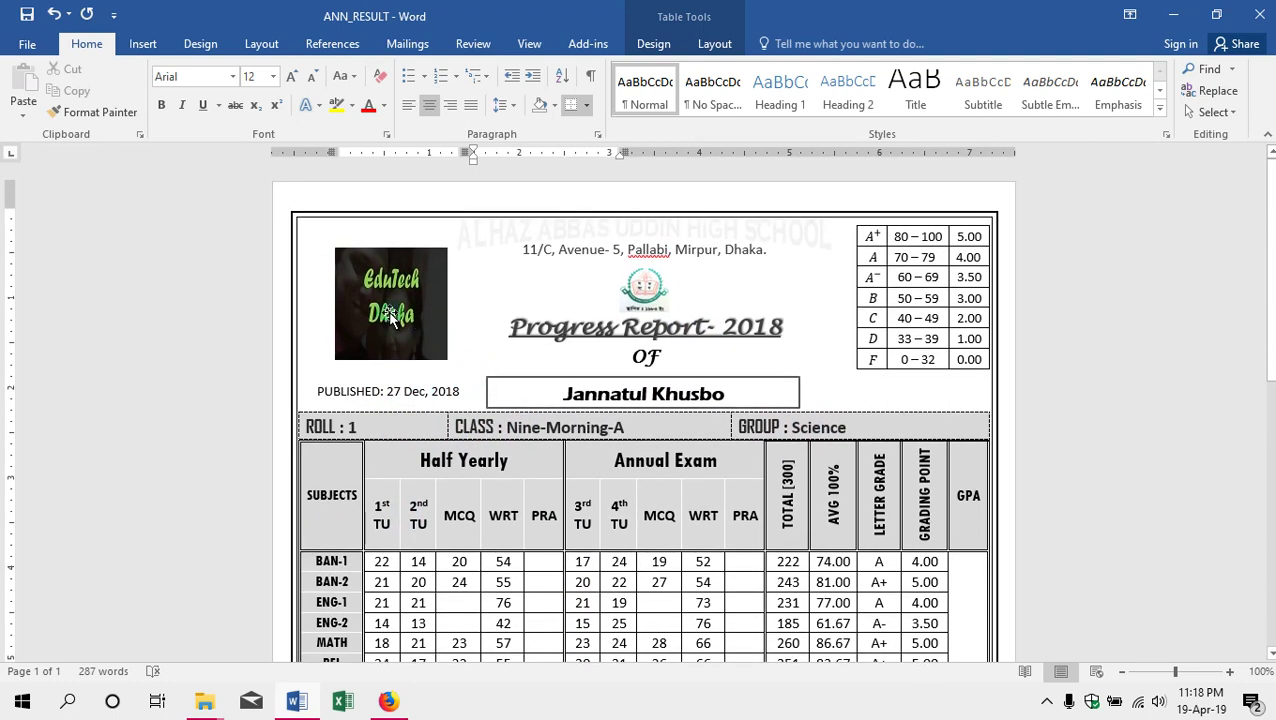
pyautogui.click(393, 316)
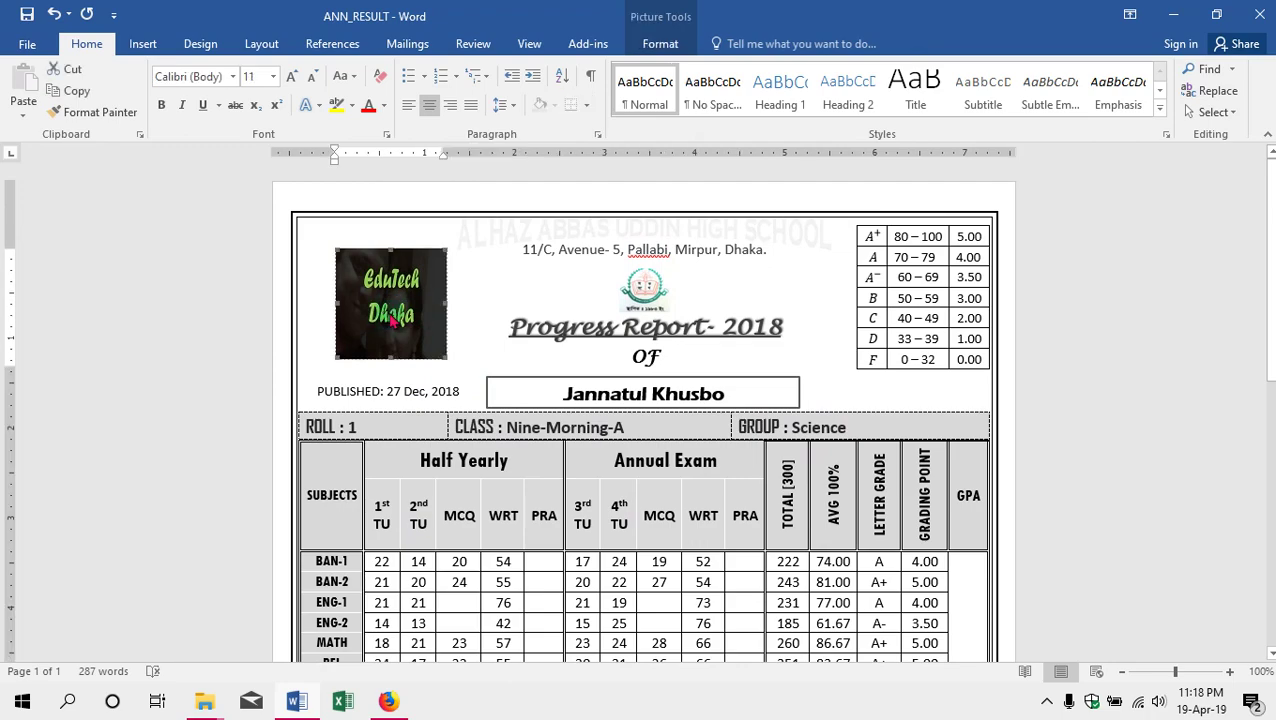
pyautogui.click(490, 298)
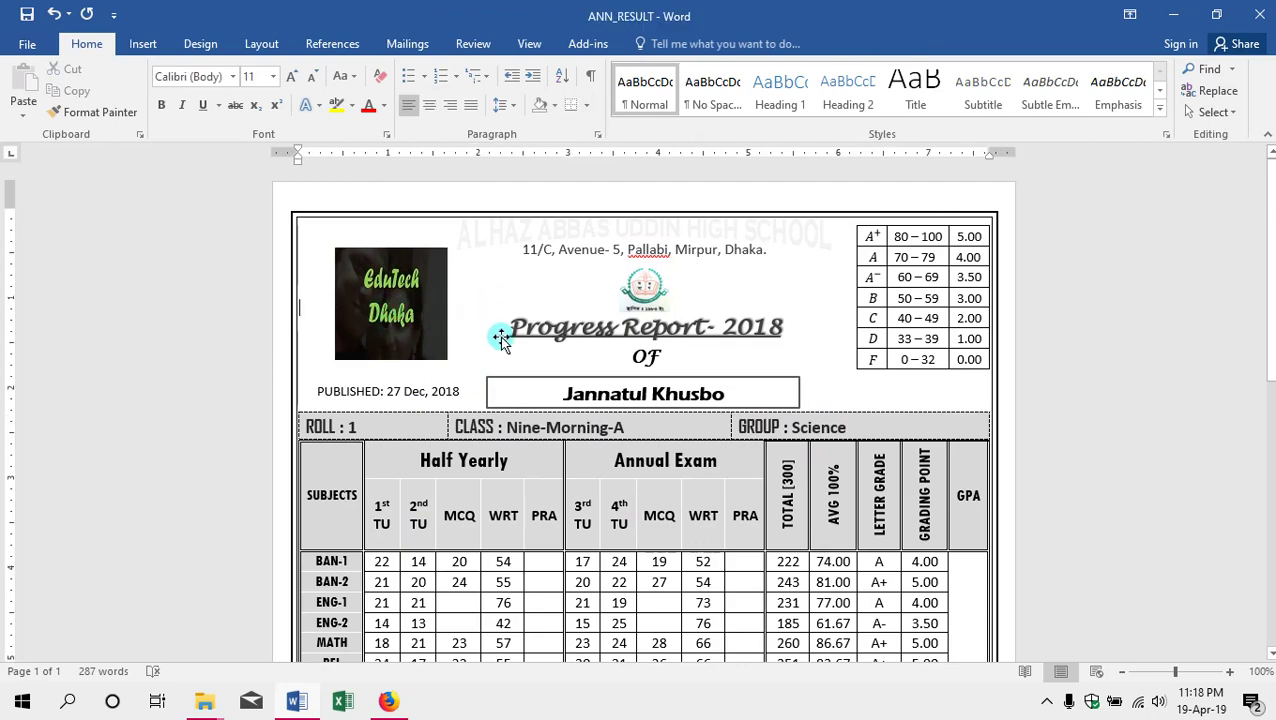
pyautogui.scroll(-6, 678, 405)
pyautogui.scroll(6, 788, 435)
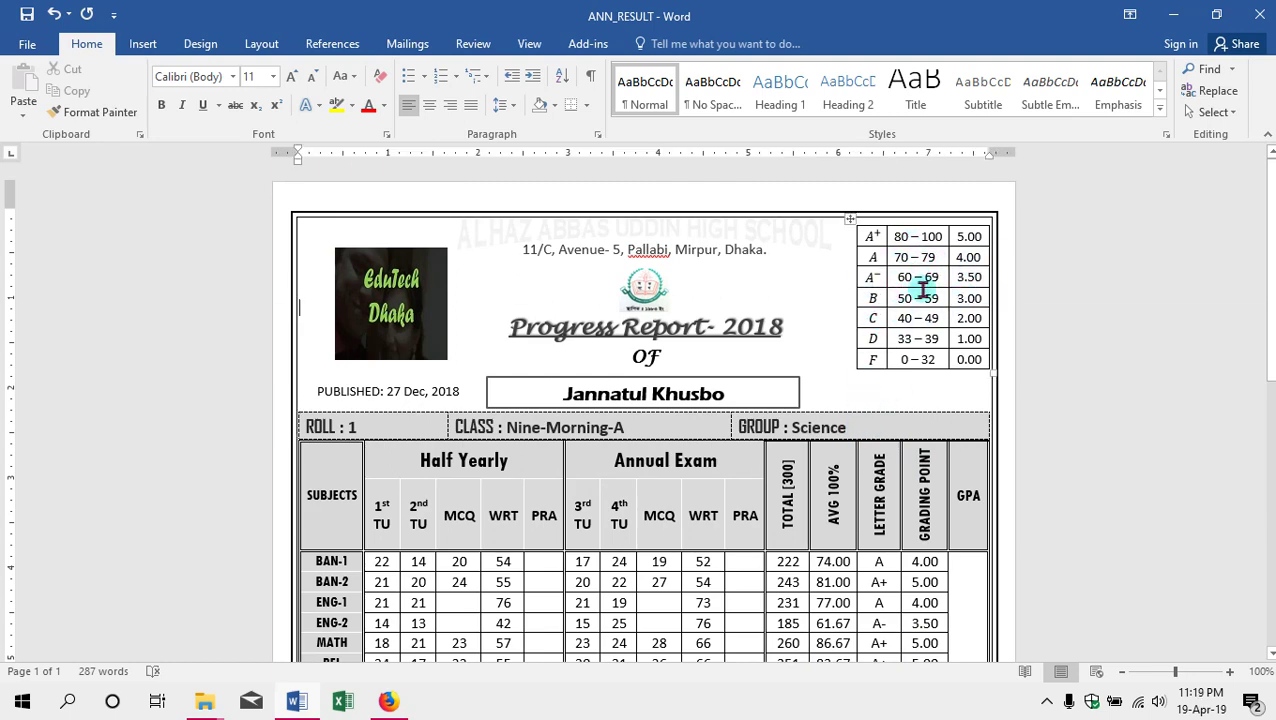
pyautogui.scroll(-12, 880, 338)
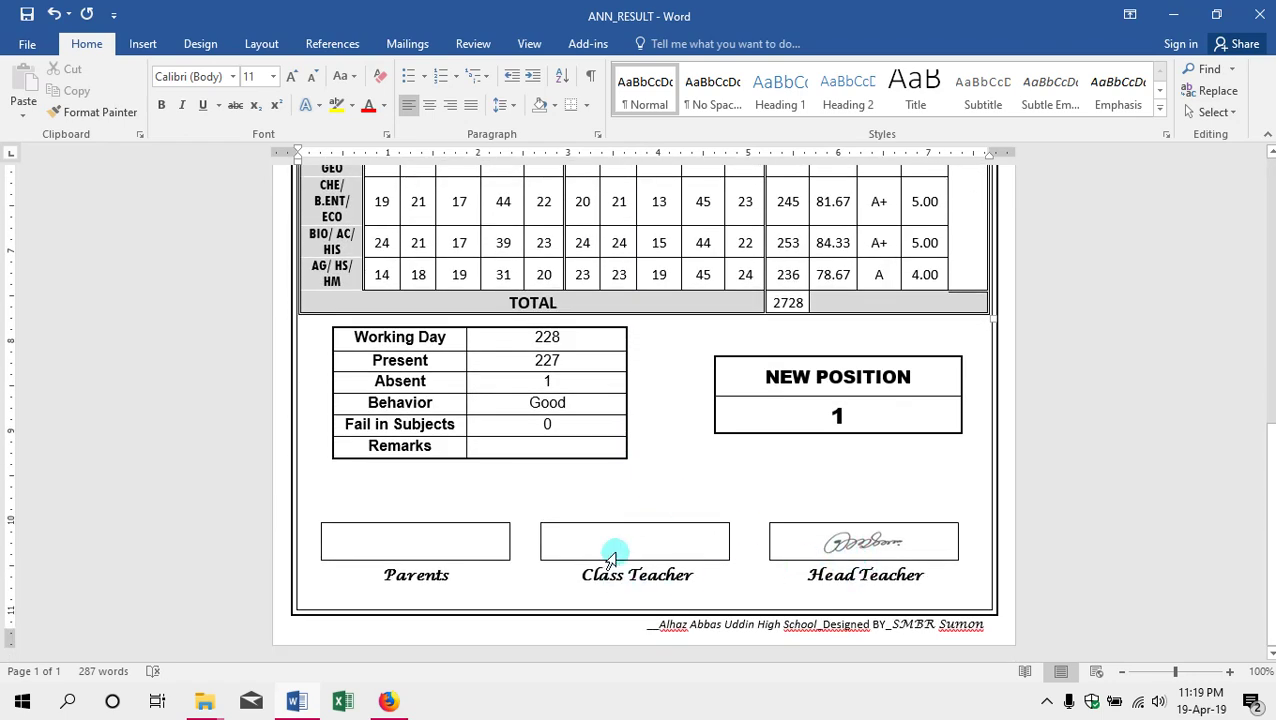
pyautogui.click(642, 541)
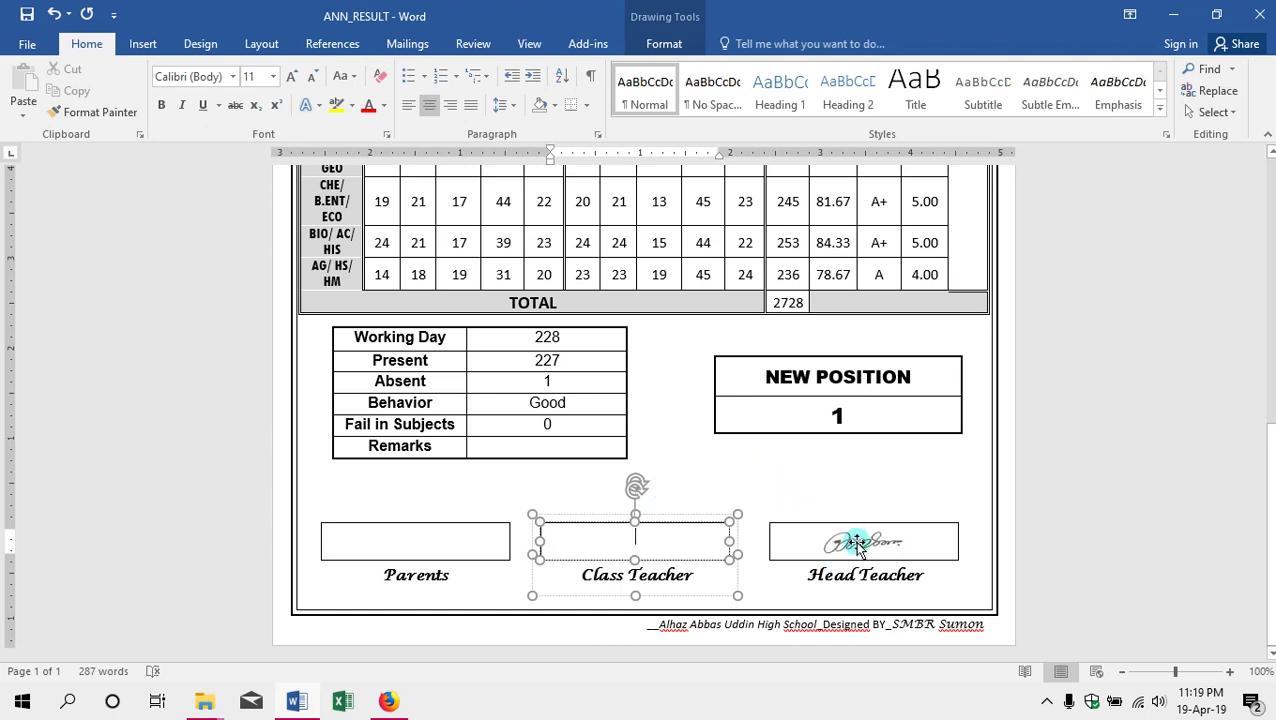
pyautogui.click(793, 493)
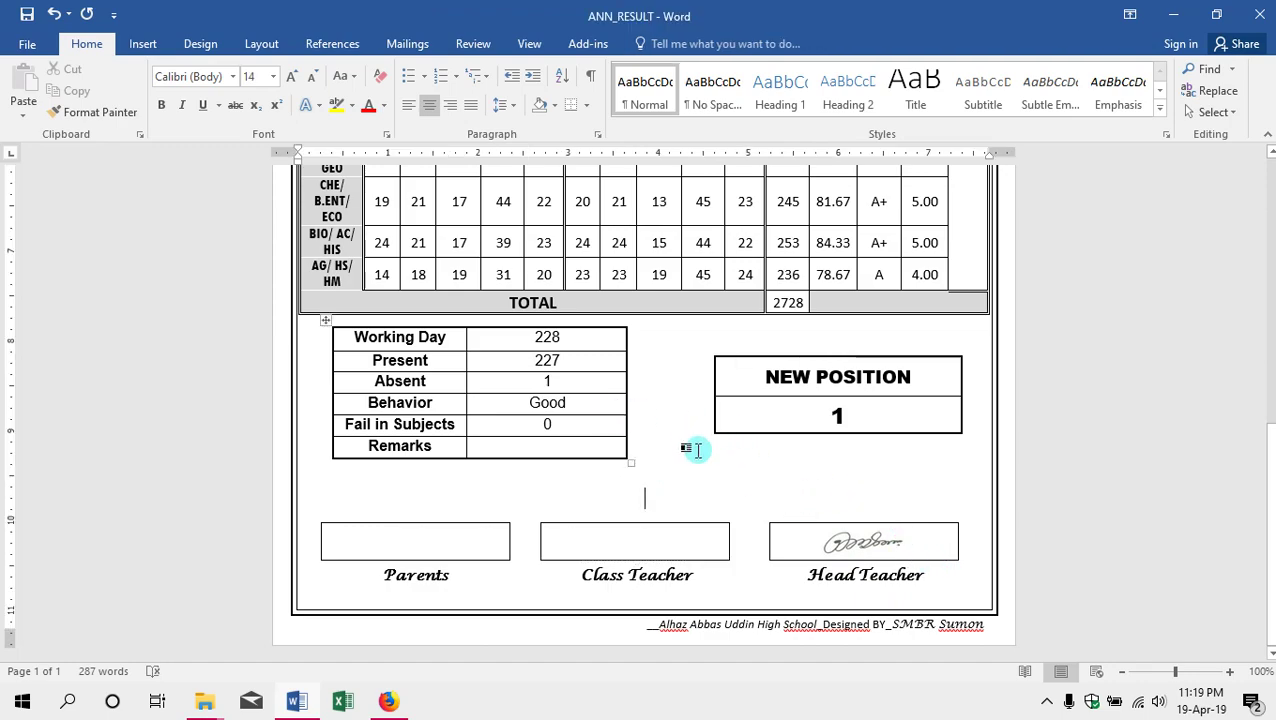
pyautogui.scroll(3, 690, 447)
pyautogui.scroll(5, 695, 447)
pyautogui.scroll(-1, 700, 447)
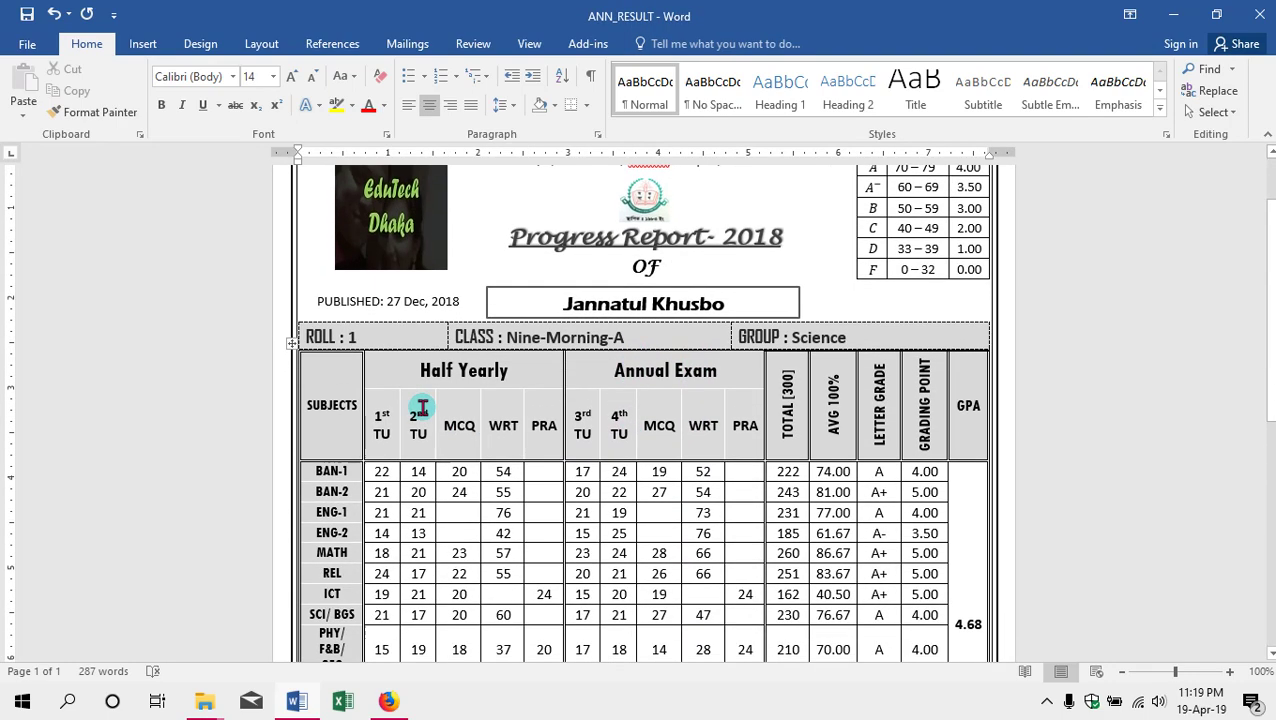
pyautogui.scroll(1, 600, 420)
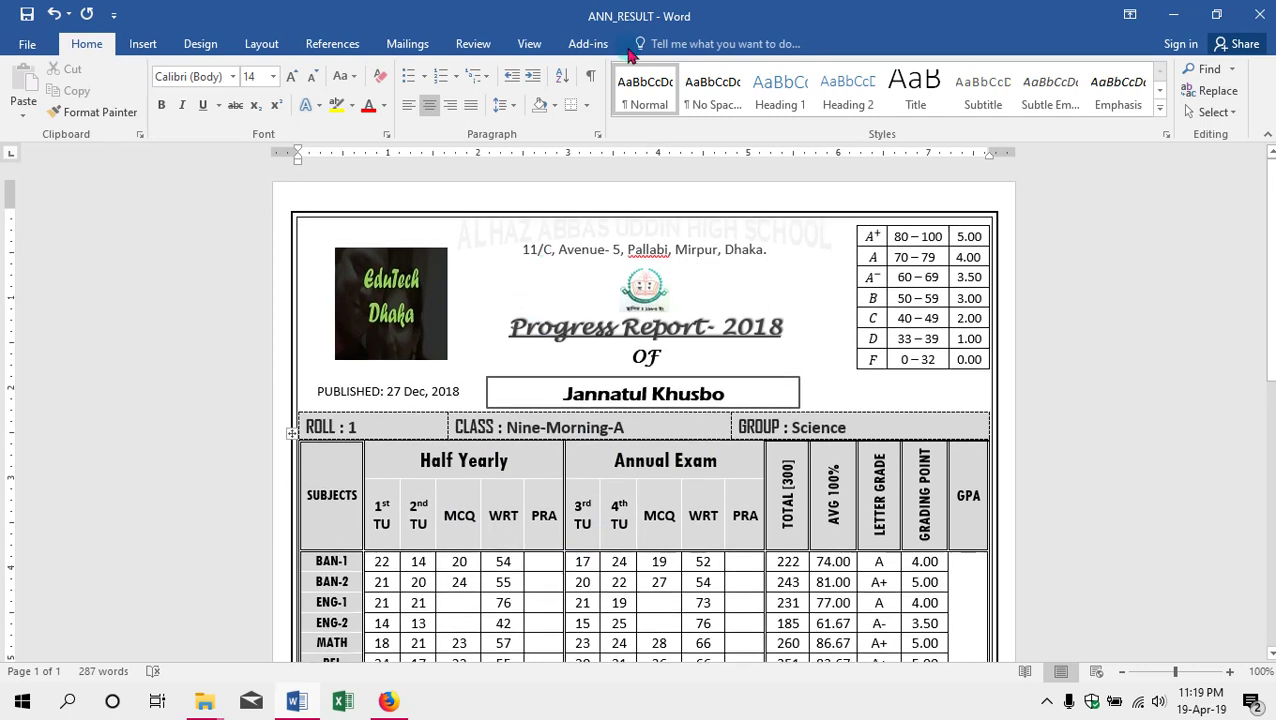
# Turn off the results preview and merge all records into a new document of individual reports.
pyautogui.click(406, 50)
pyautogui.click(650, 95)
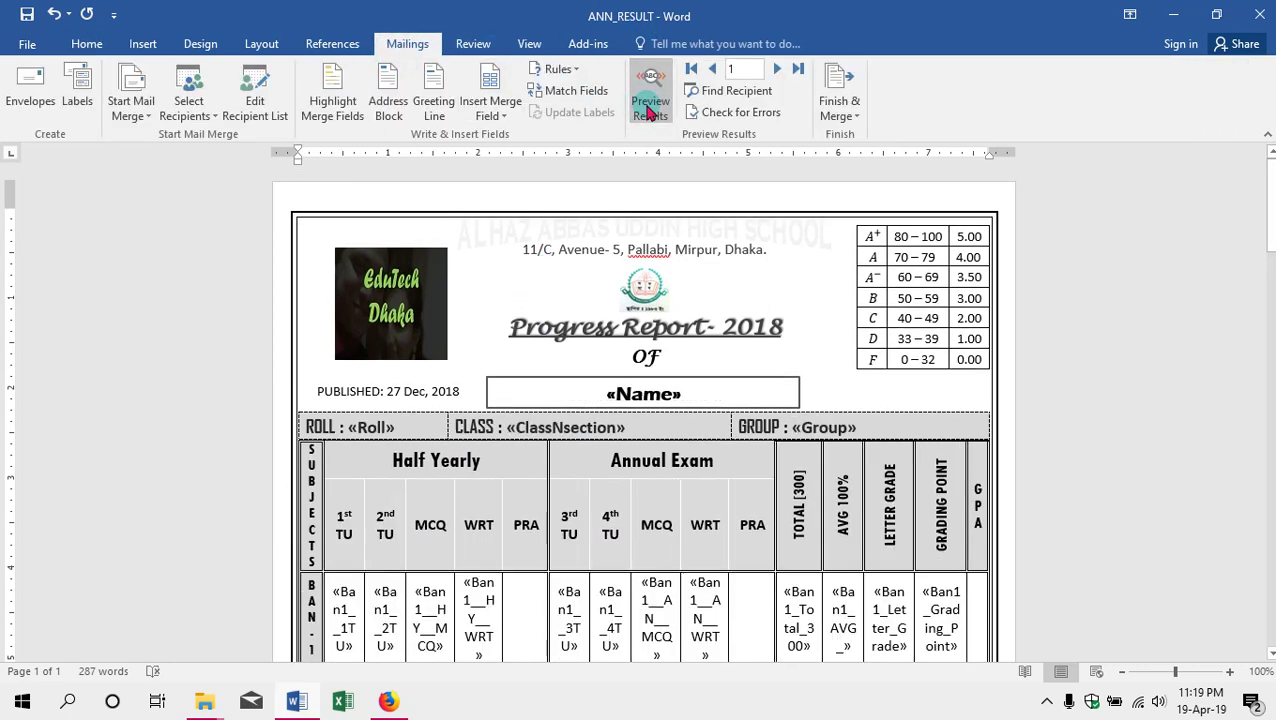
pyautogui.click(522, 430)
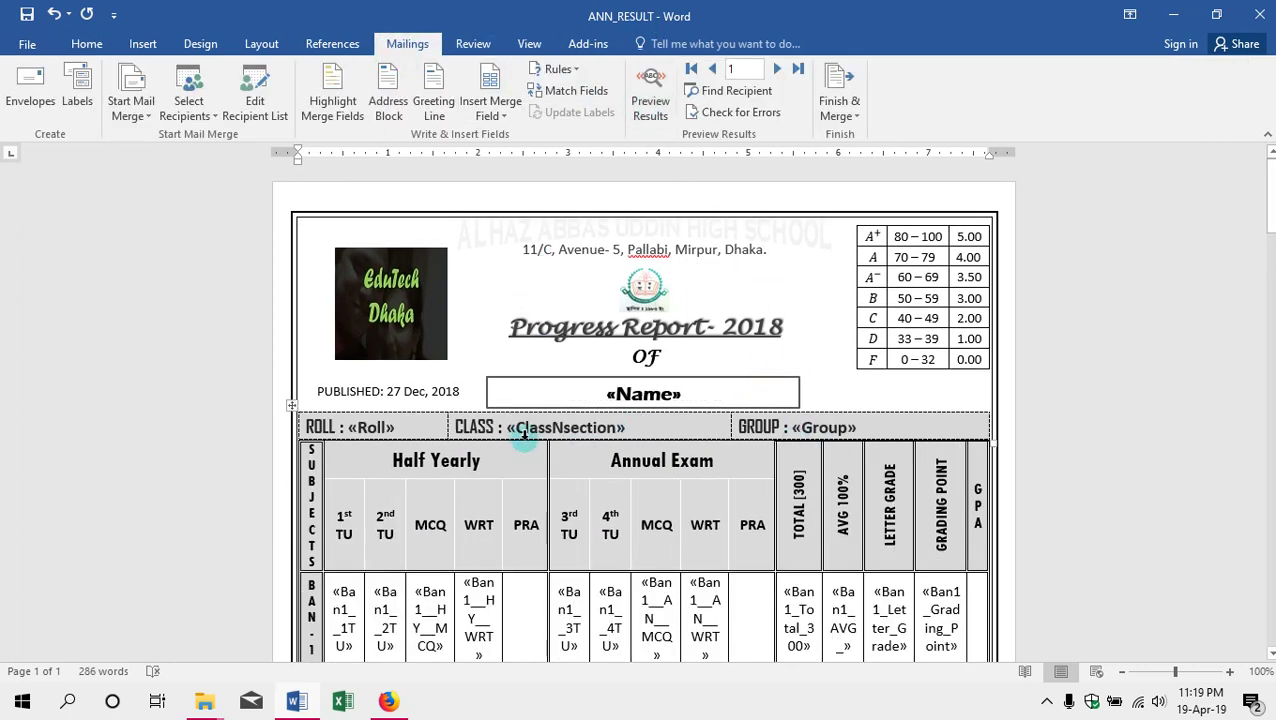
pyautogui.click(846, 104)
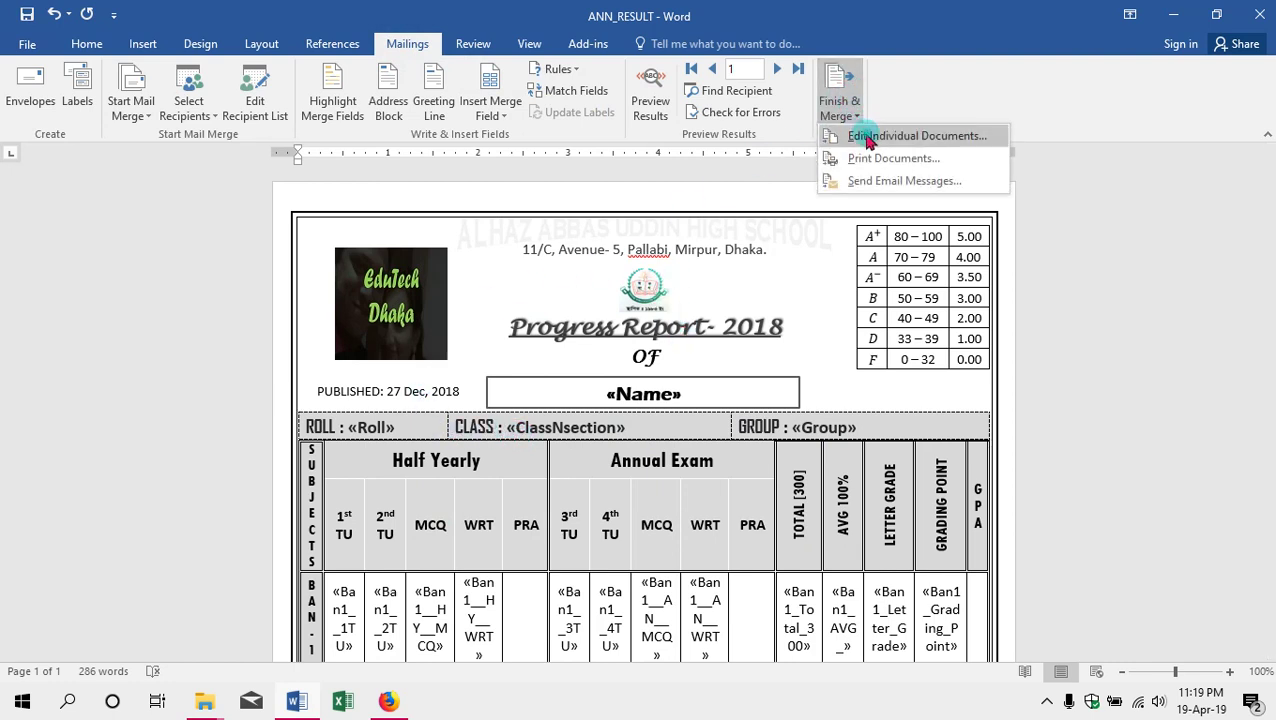
pyautogui.click(866, 136)
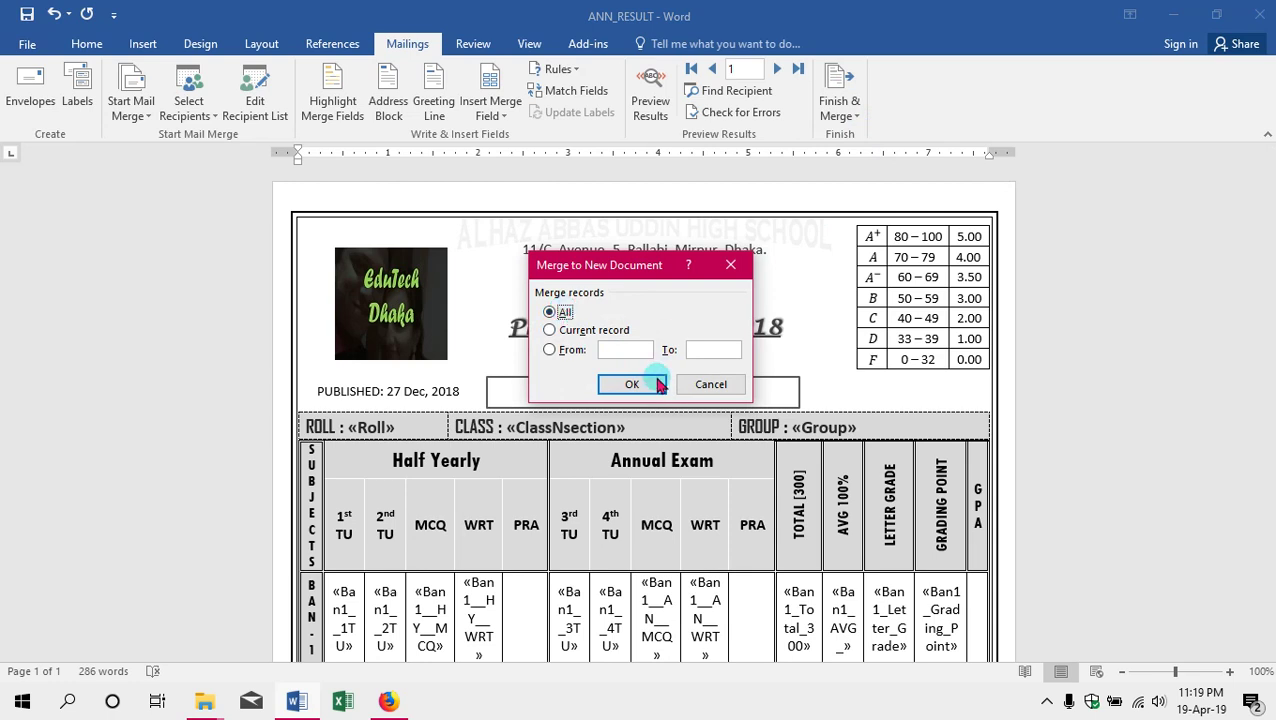
pyautogui.click(634, 383)
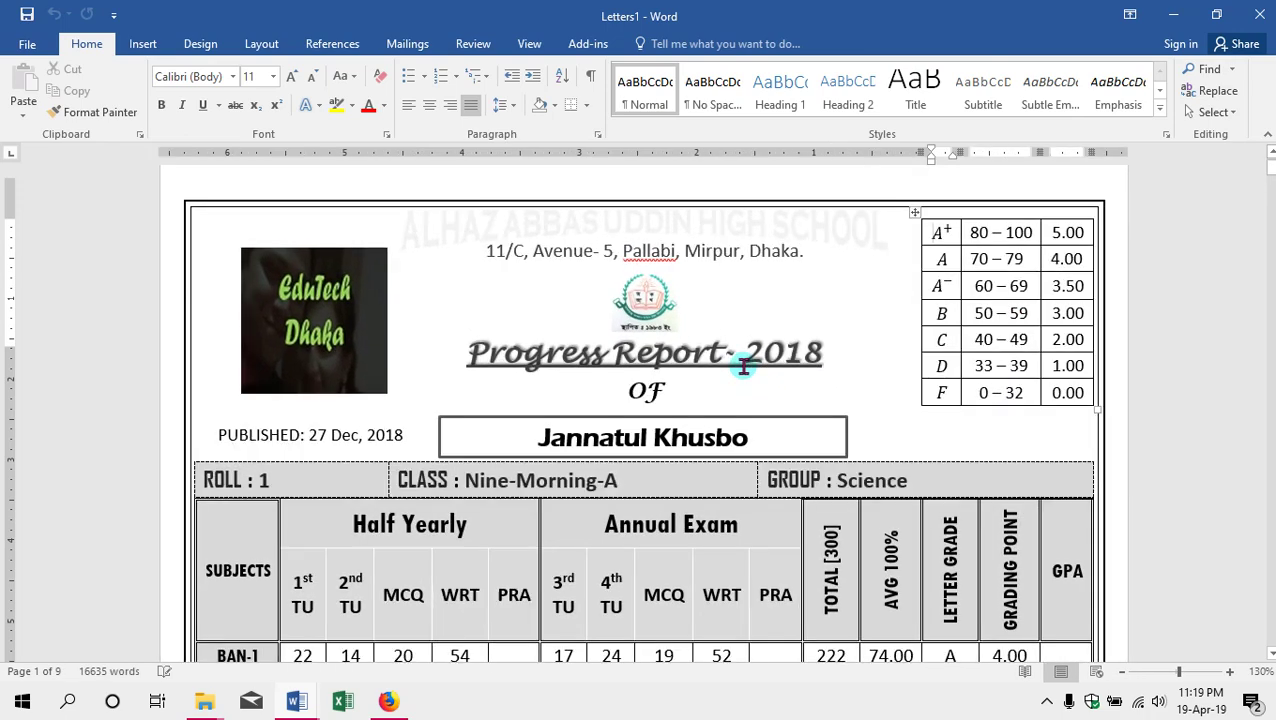
# Look through the first students' merged reports, checking their marks tables, attendance entries and new positions.
pyautogui.click(738, 362)
pyautogui.scroll(-10, 763, 384)
pyautogui.scroll(-10, 854, 424)
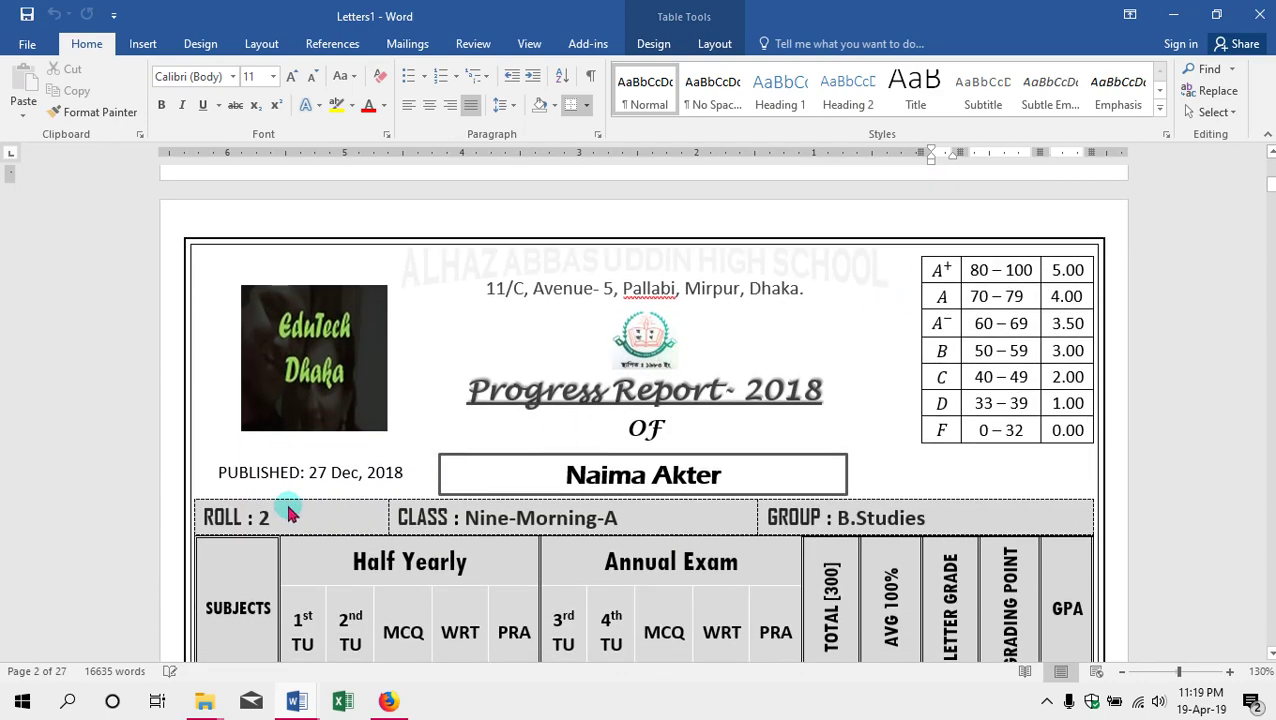
pyautogui.scroll(-10, 812, 436)
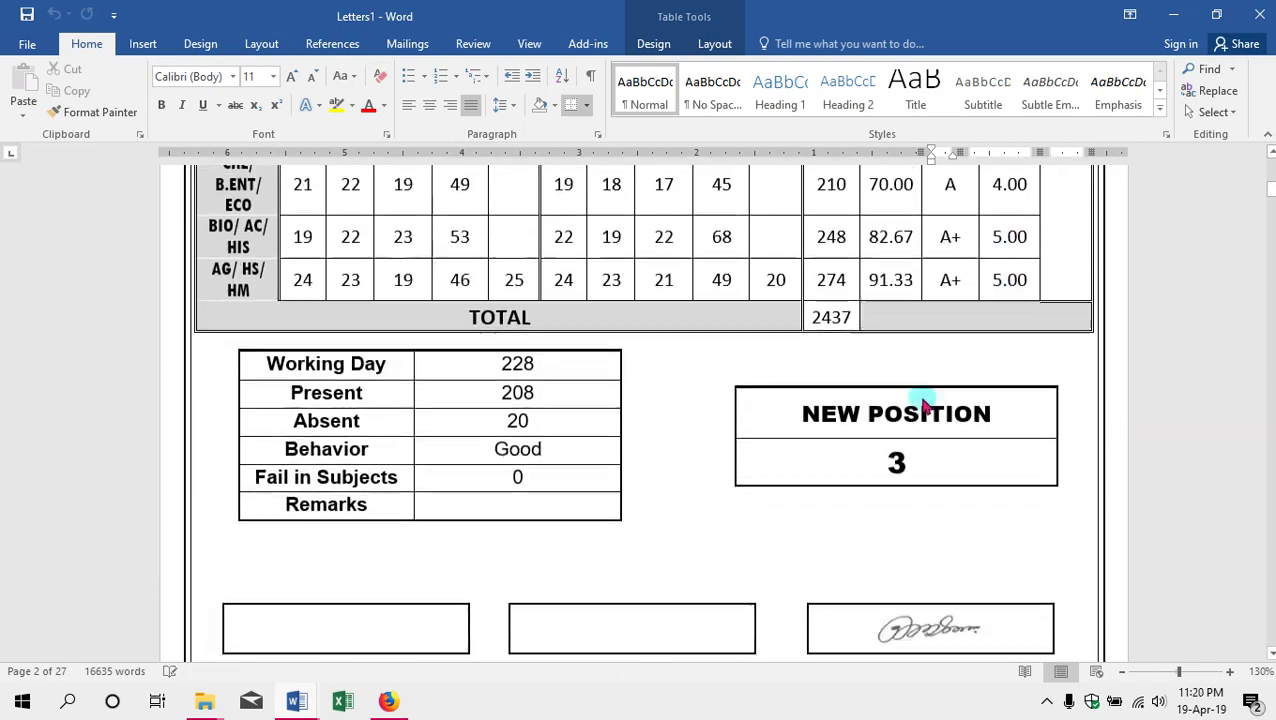
pyautogui.scroll(-8, 895, 418)
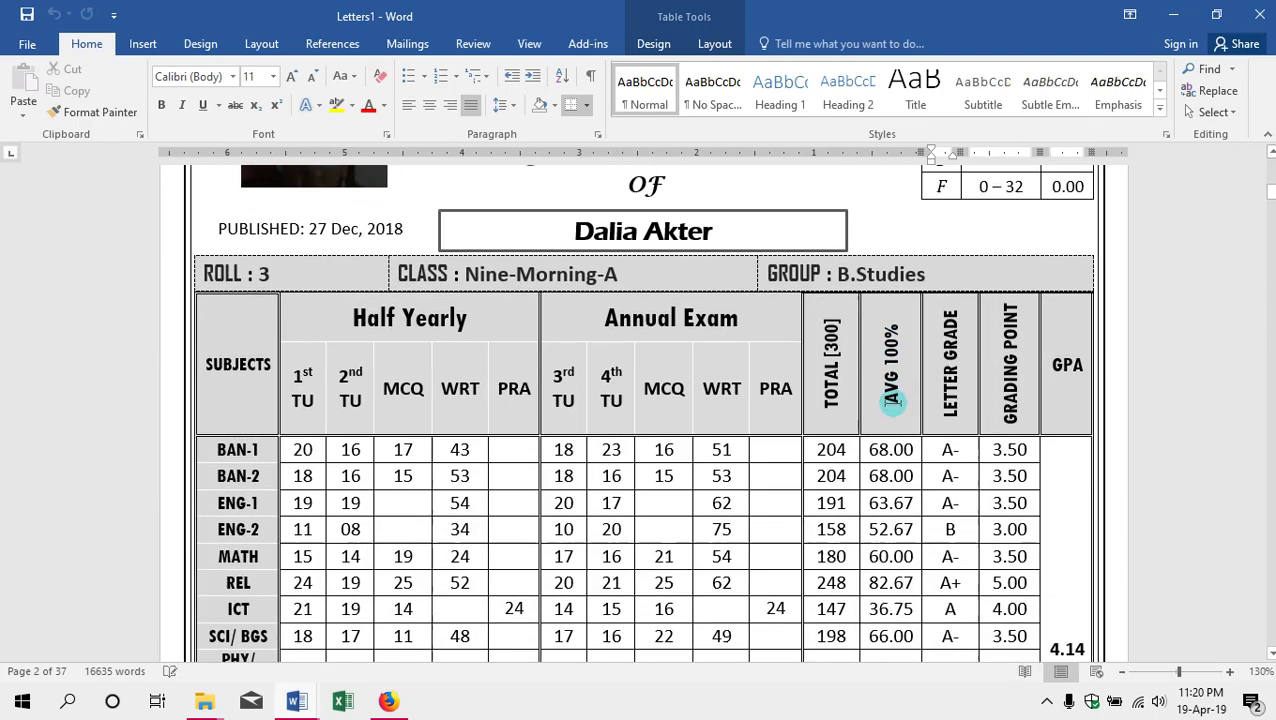
pyautogui.scroll(-10, 700, 336)
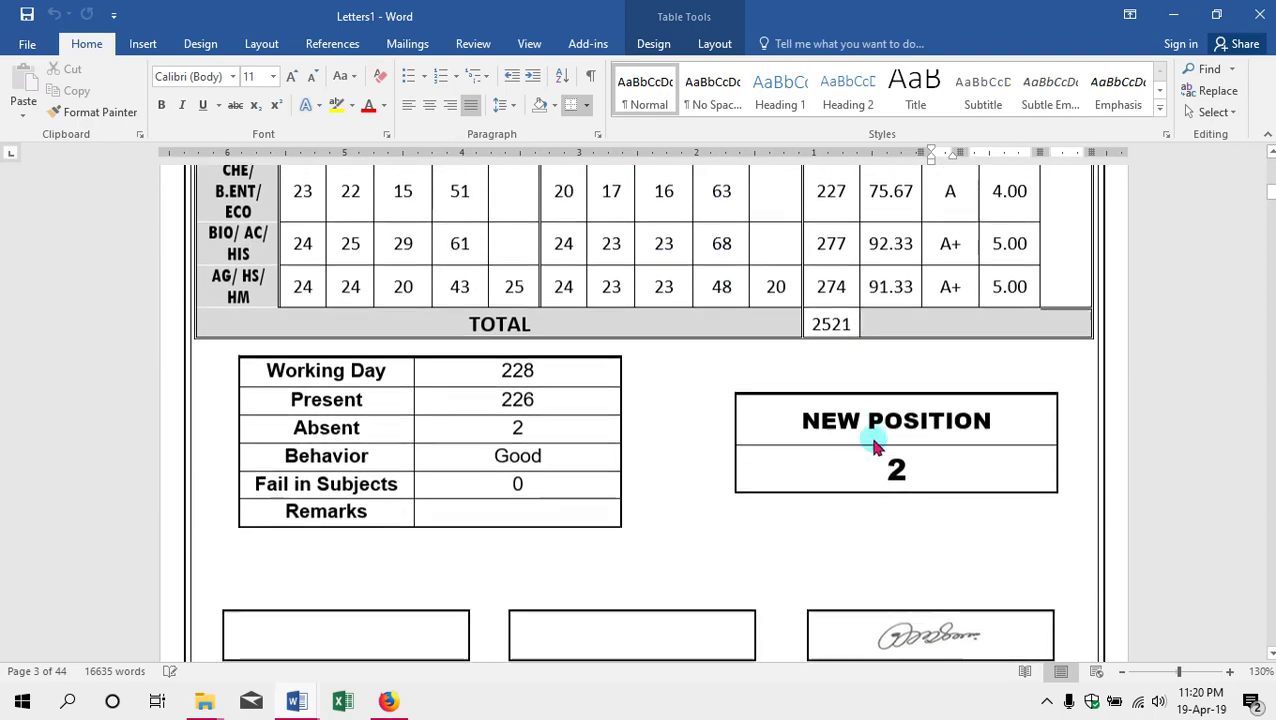
pyautogui.scroll(-18, 781, 367)
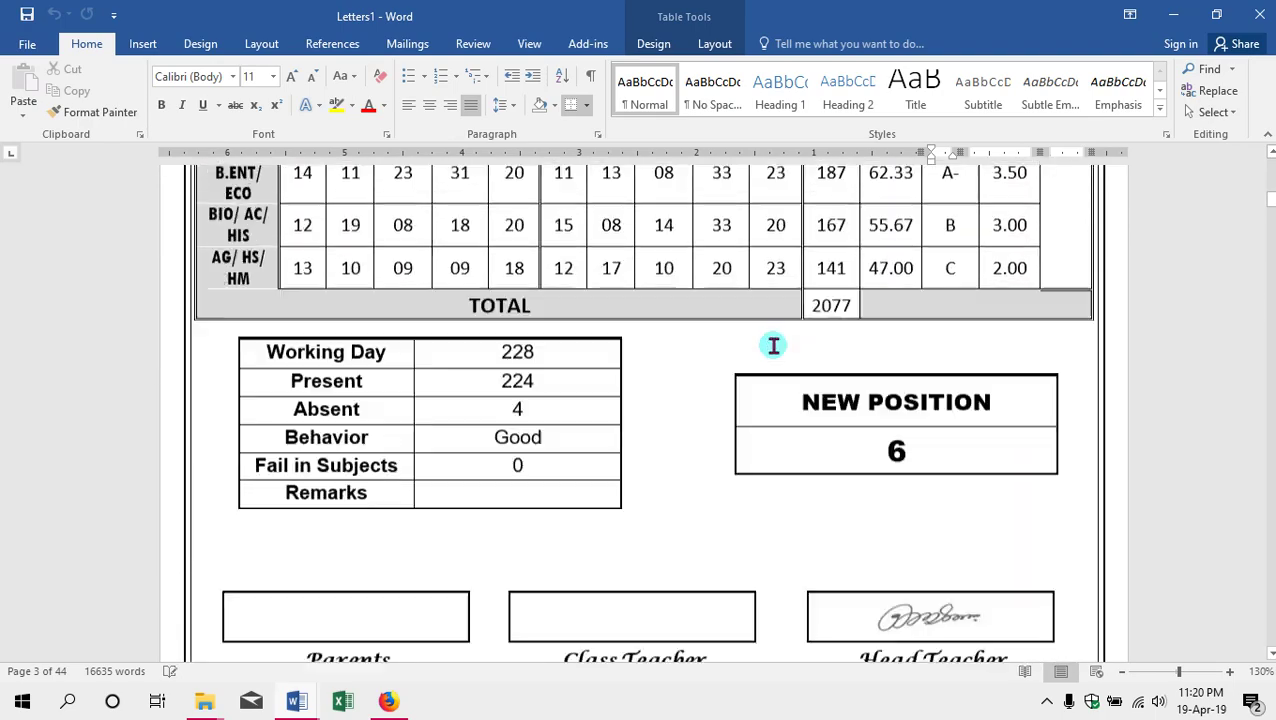
pyautogui.scroll(-20, 771, 344)
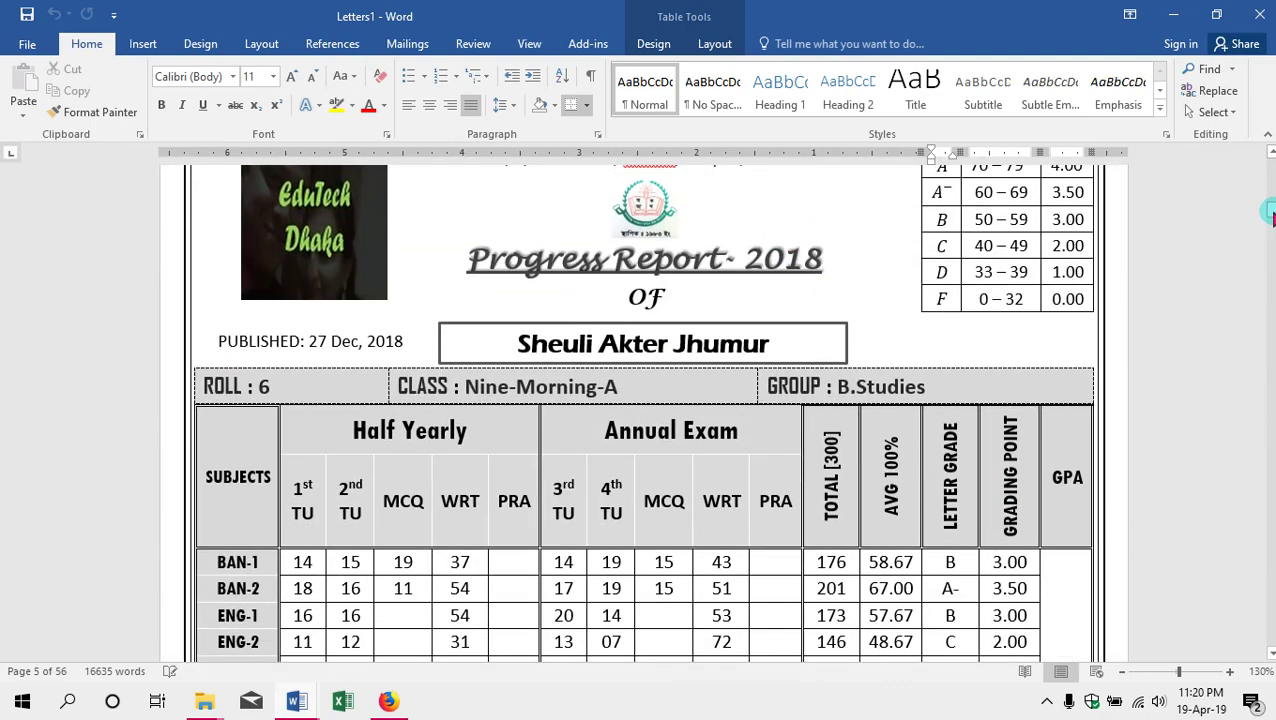
# Skip ahead to the report on page 50 of the merged document and check its Fail in Subjects and NEW POSITION entries.
pyautogui.moveTo(1270, 212); pyautogui.dragTo(971, 404)
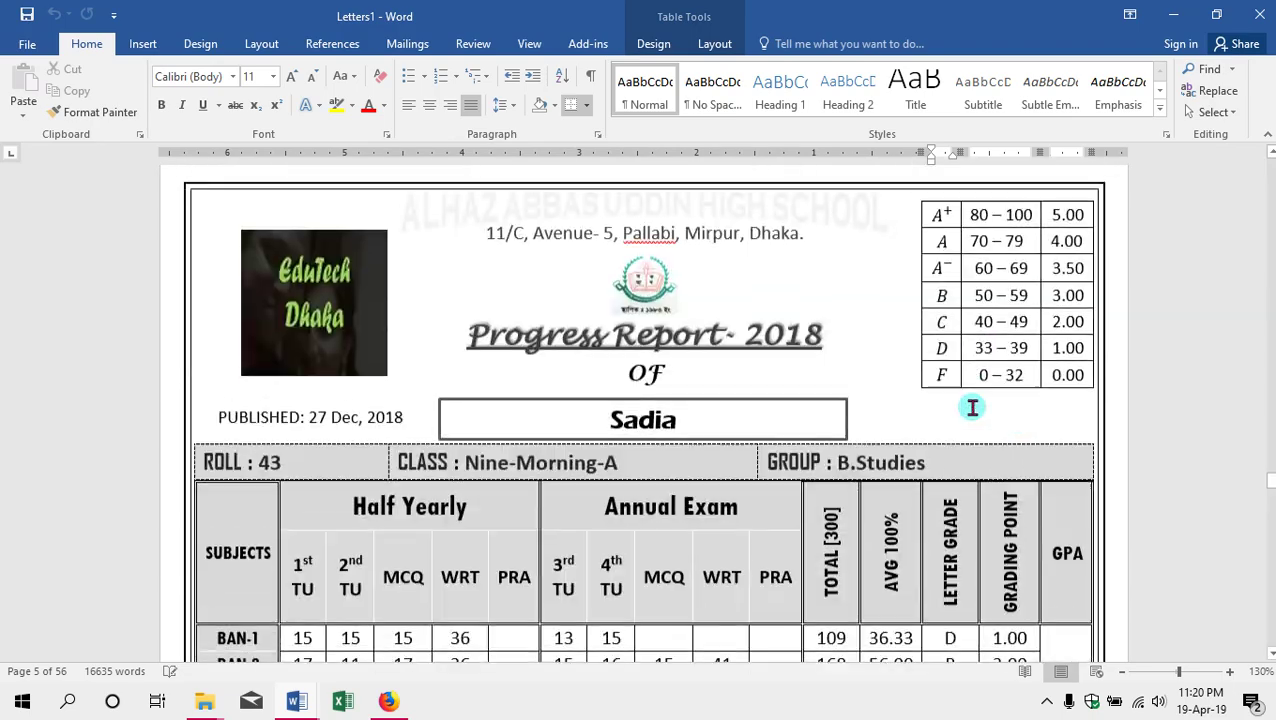
pyautogui.scroll(-8, 971, 400)
pyautogui.scroll(-4, 975, 370)
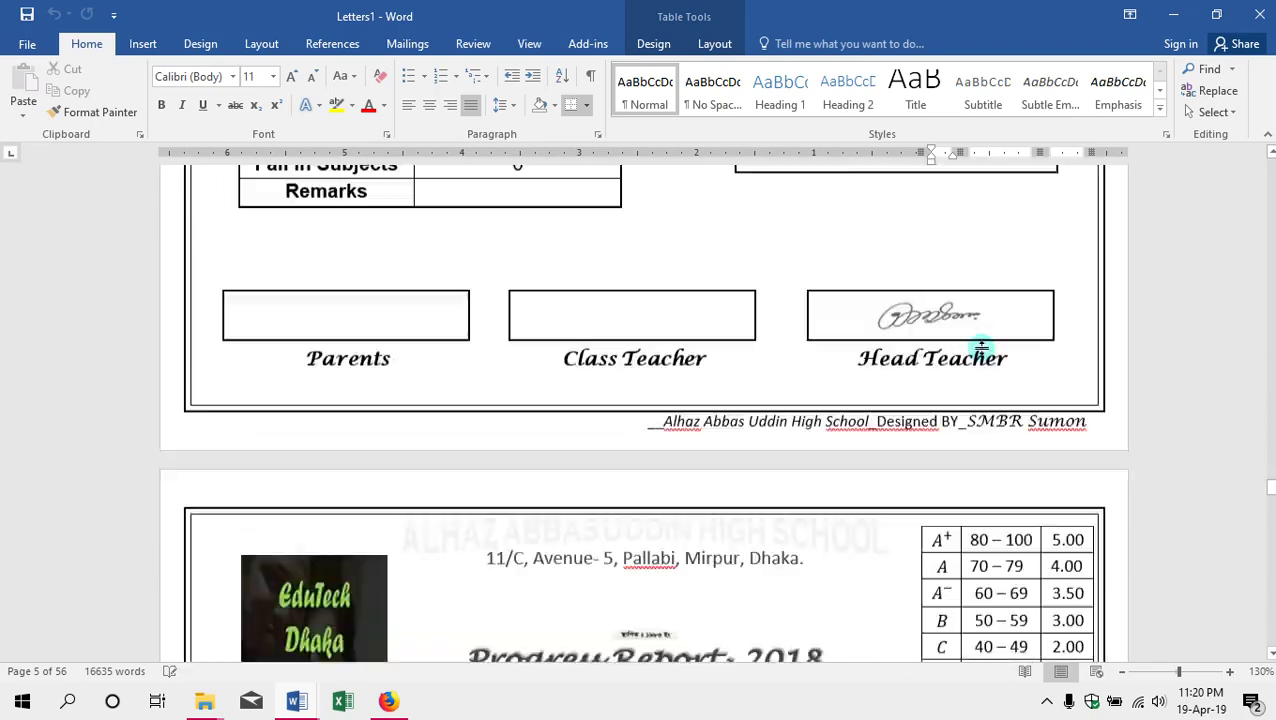
pyautogui.moveTo(1266, 482); pyautogui.dragTo(1025, 419)
pyautogui.scroll(-10, 1025, 419)
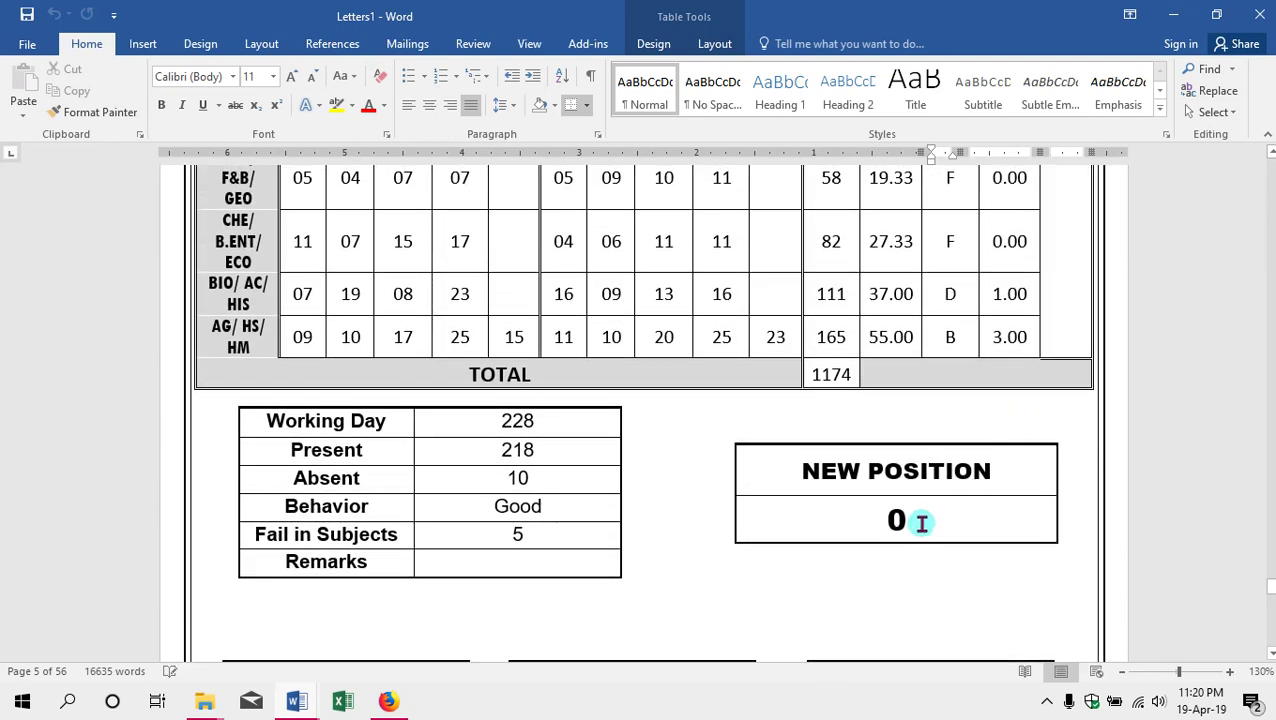
pyautogui.click(341, 536)
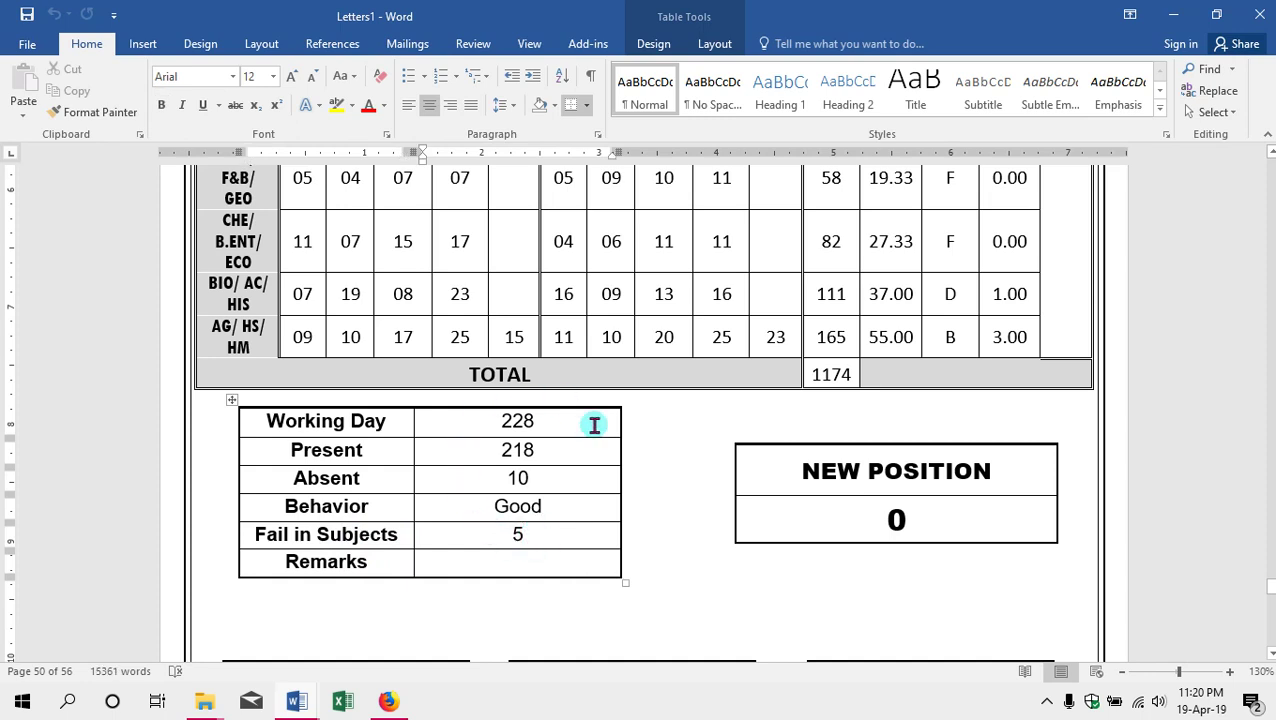
pyautogui.click(937, 524)
# Compare the letter grades in the page 50 report's marks table with its failed-subjects count and new position.
pyautogui.scroll(5, 936, 480)
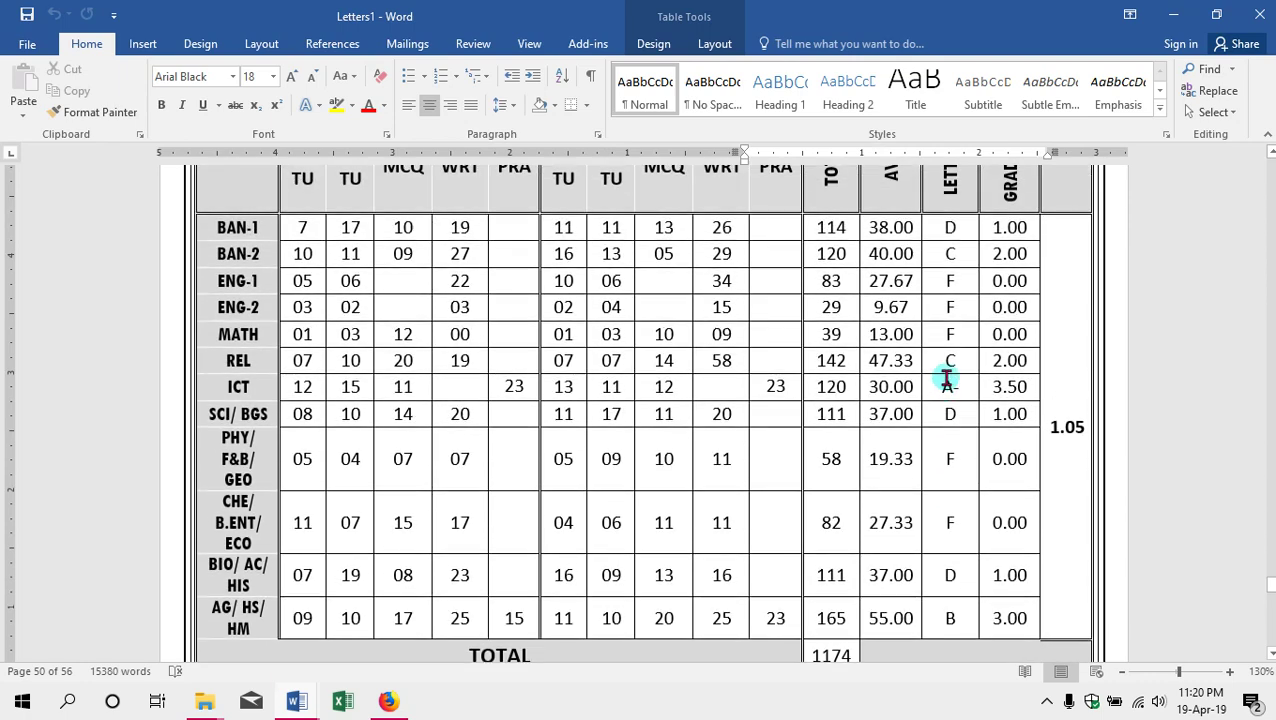
pyautogui.click(956, 309)
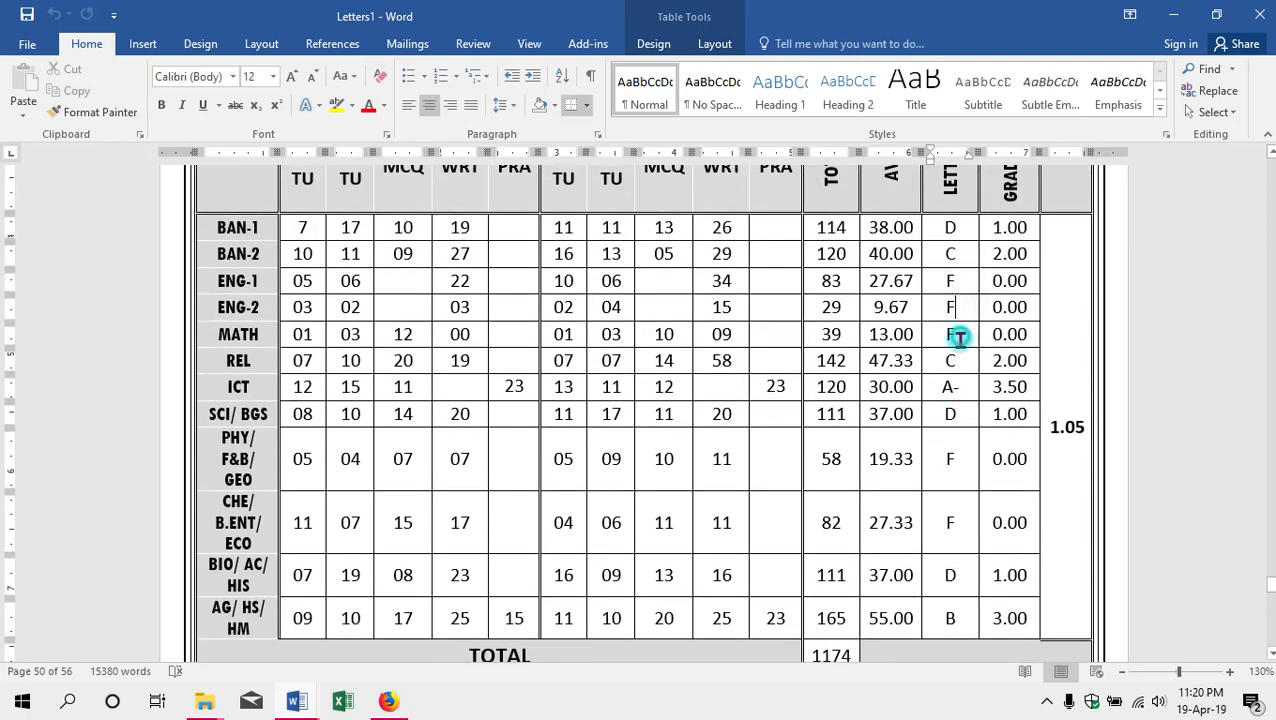
pyautogui.click(960, 455)
pyautogui.scroll(-3, 930, 480)
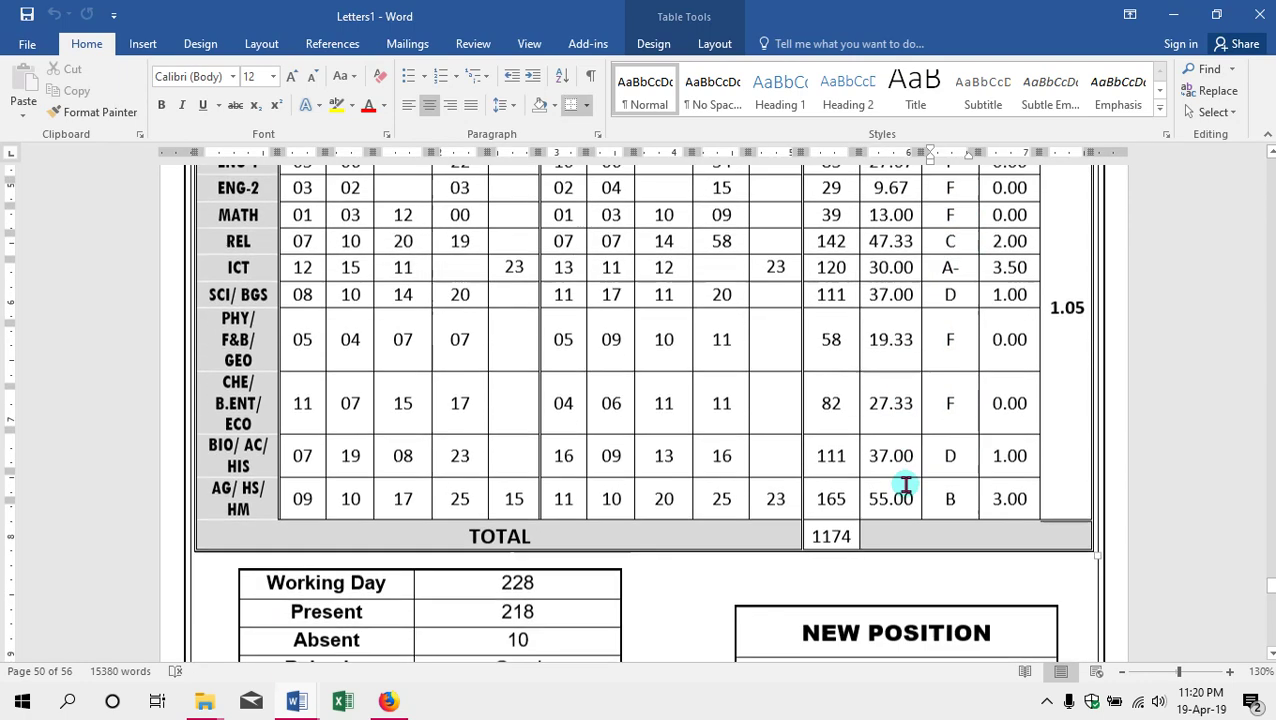
pyautogui.scroll(-2, 564, 535)
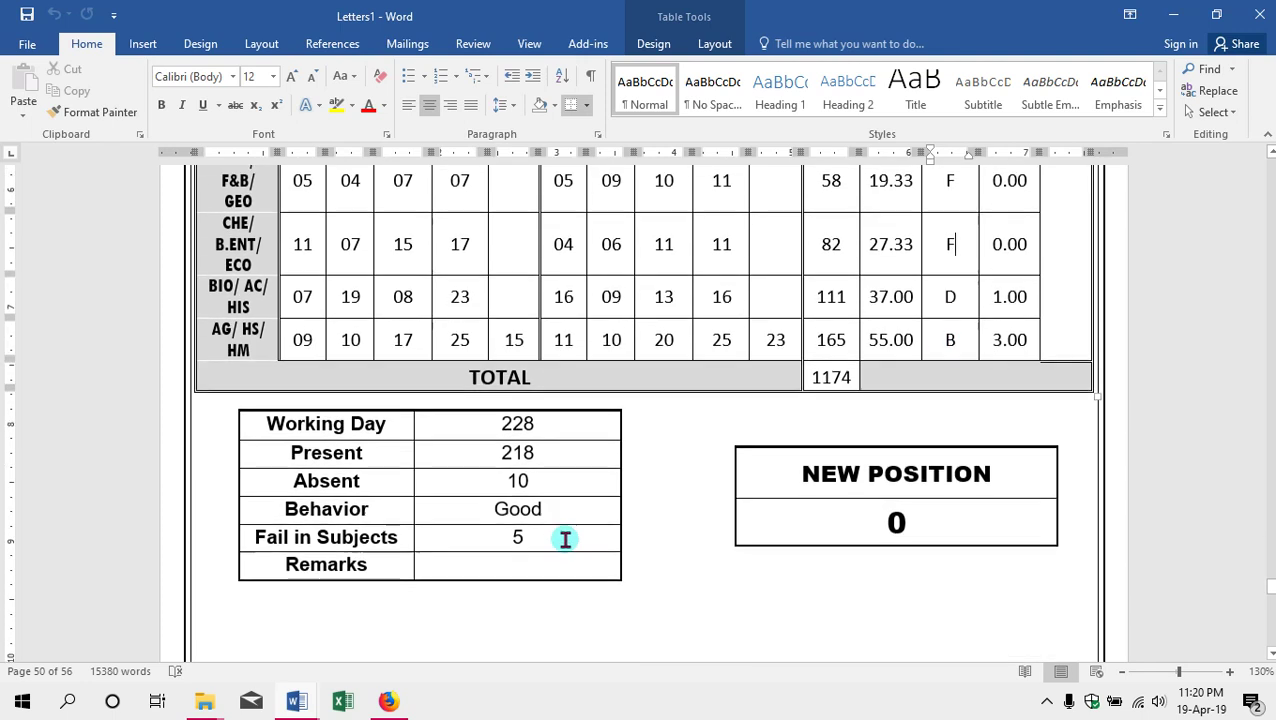
pyautogui.click(539, 538)
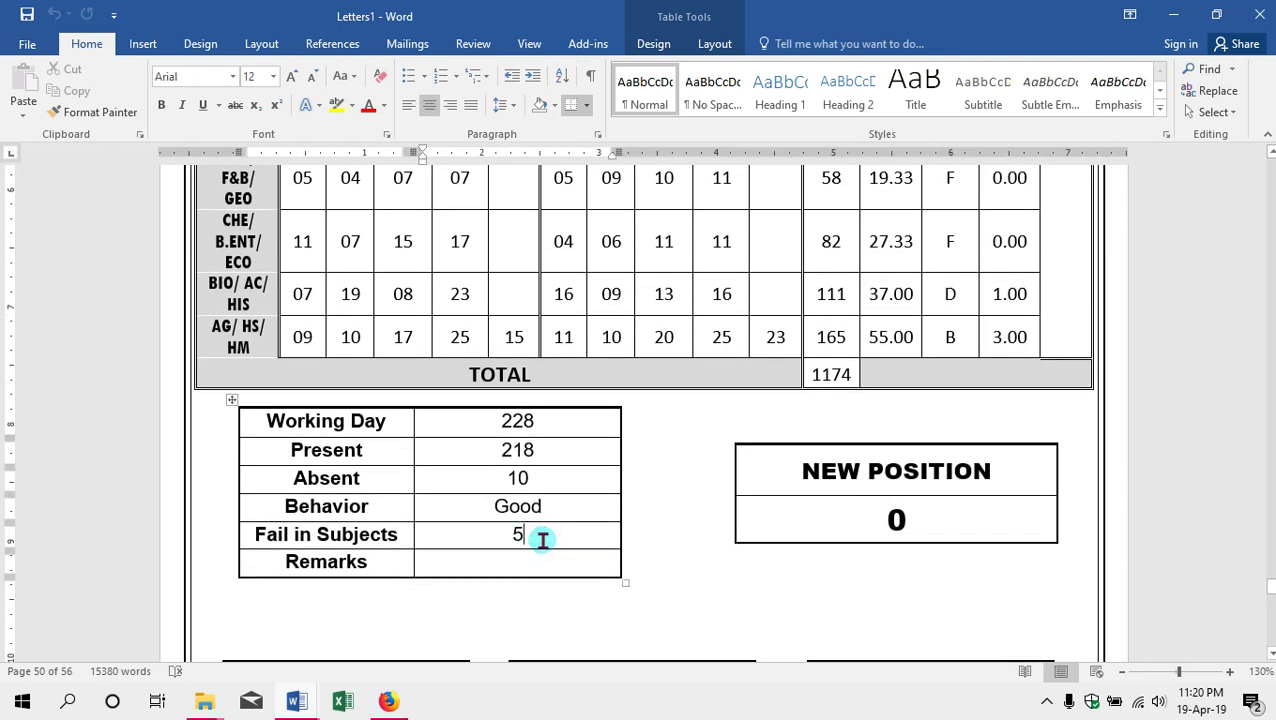
pyautogui.click(915, 518)
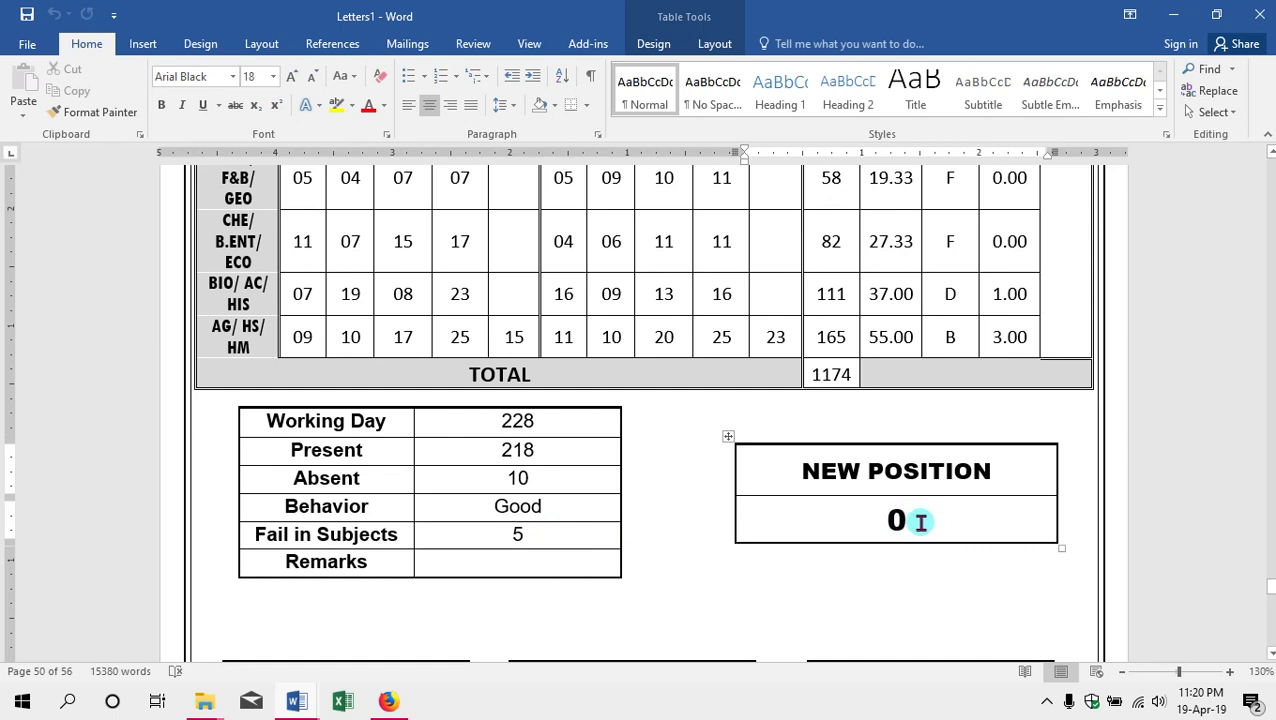
pyautogui.scroll(6, 920, 521)
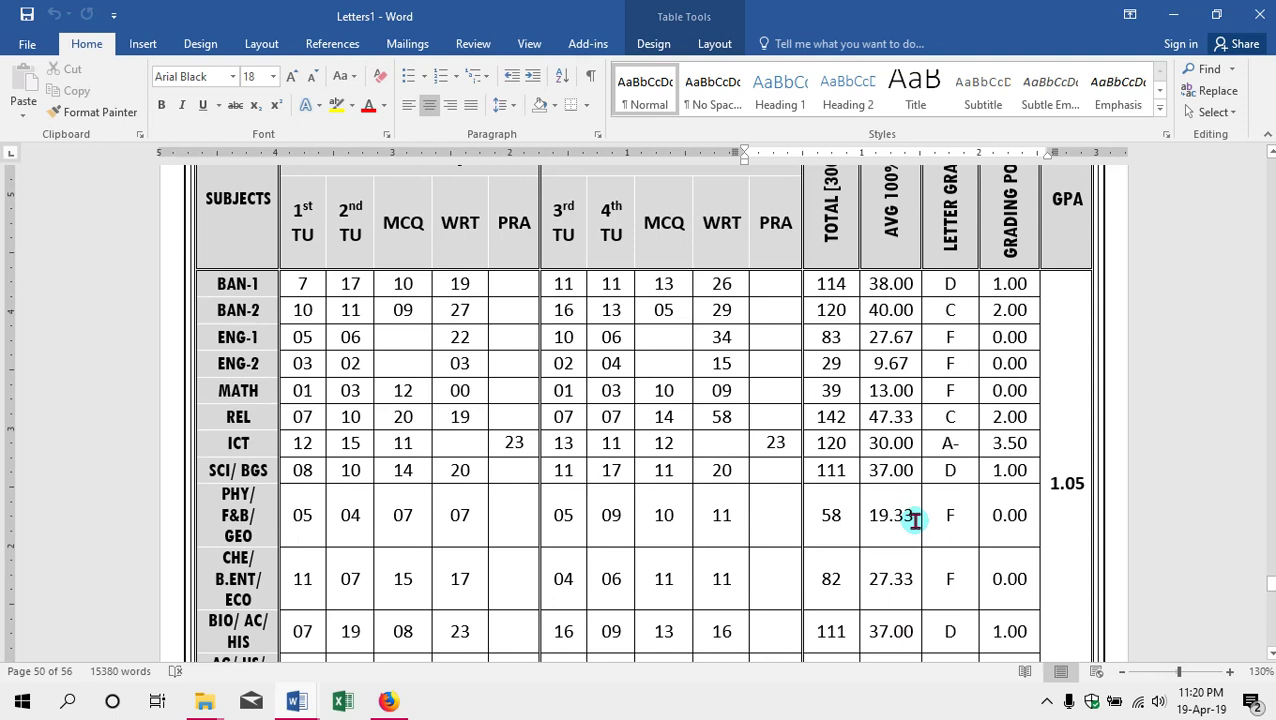
pyautogui.scroll(-8, 910, 519)
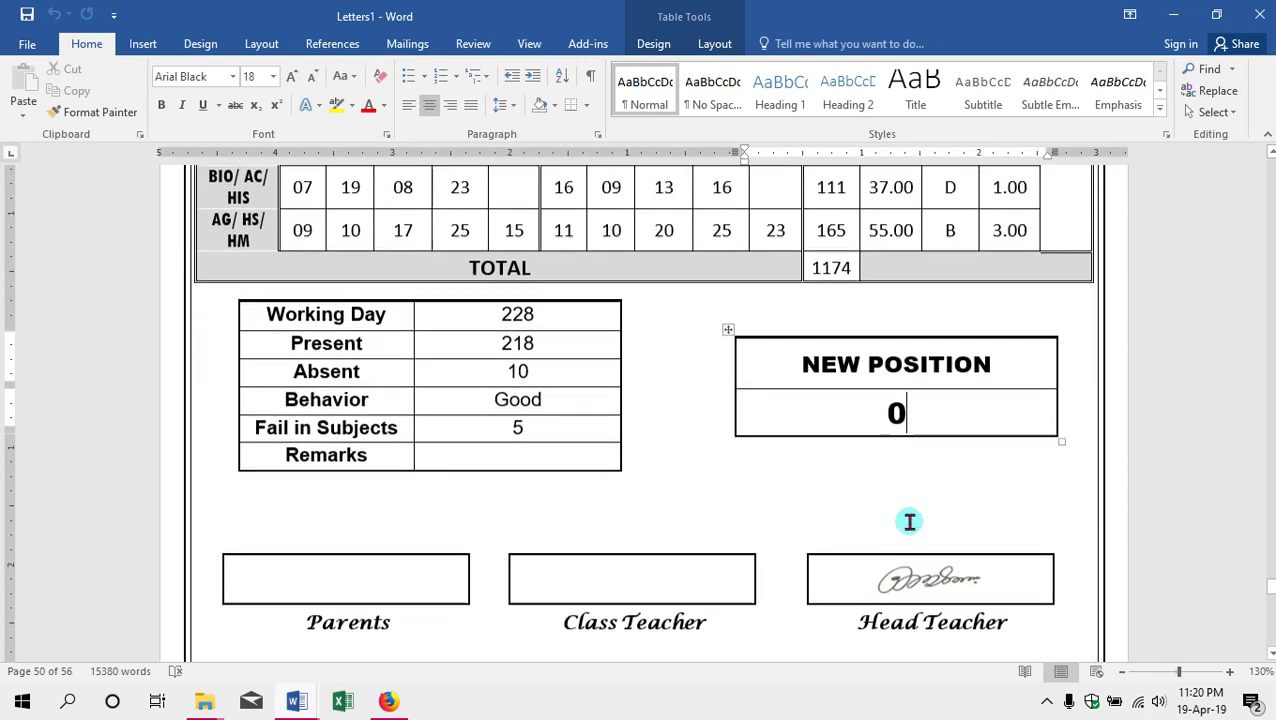
pyautogui.scroll(12, 838, 463)
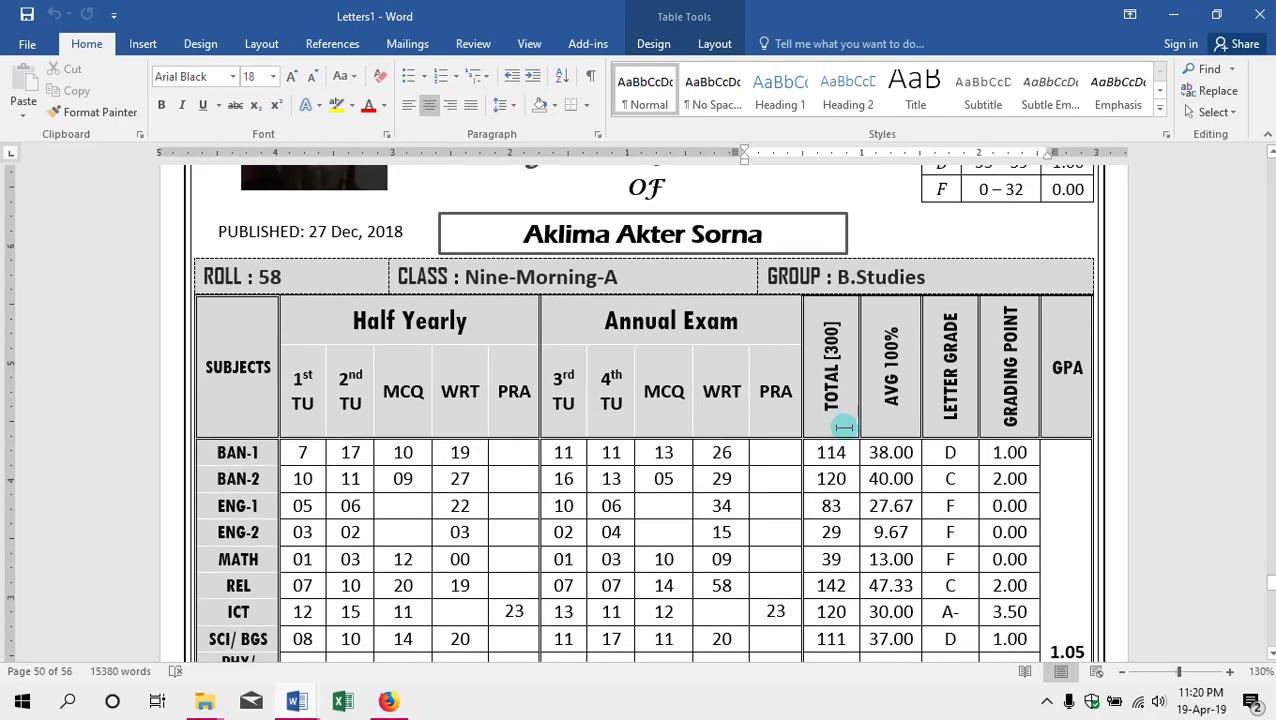
# Close the merged Letters1 document without saving, and close ANN_RESULT with its changes saved.
pyautogui.click(1259, 15)
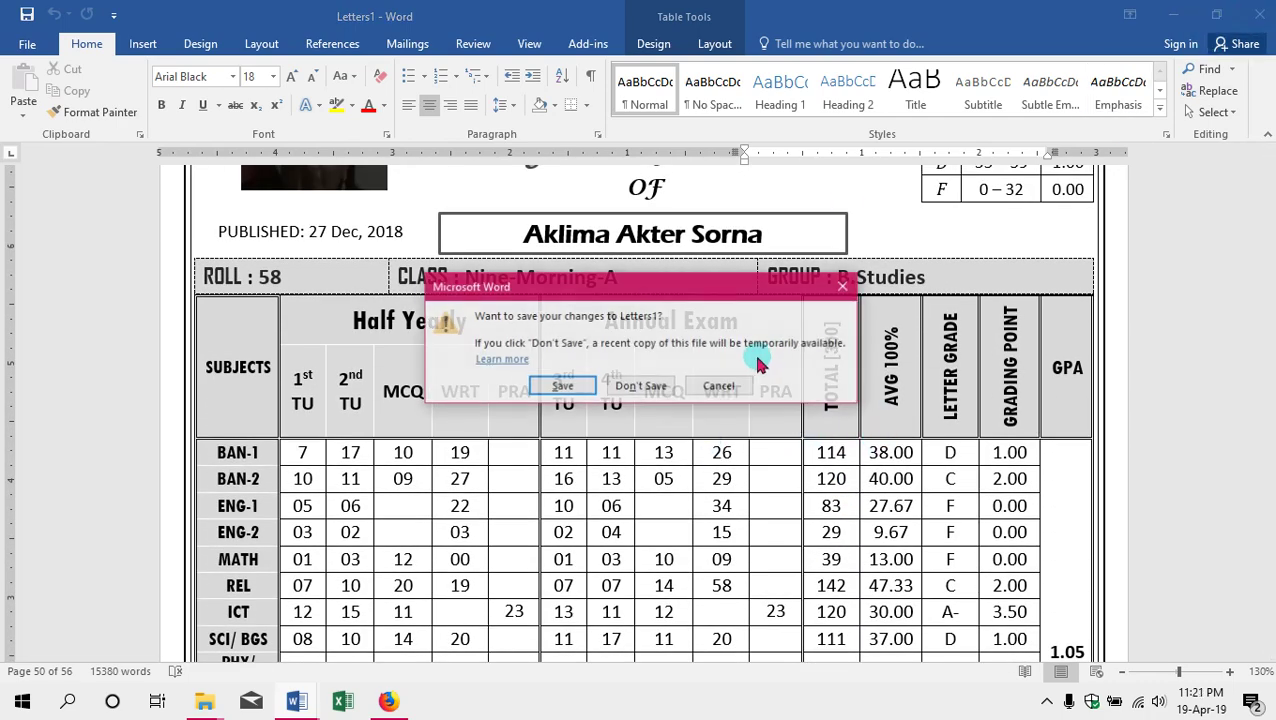
pyautogui.click(652, 388)
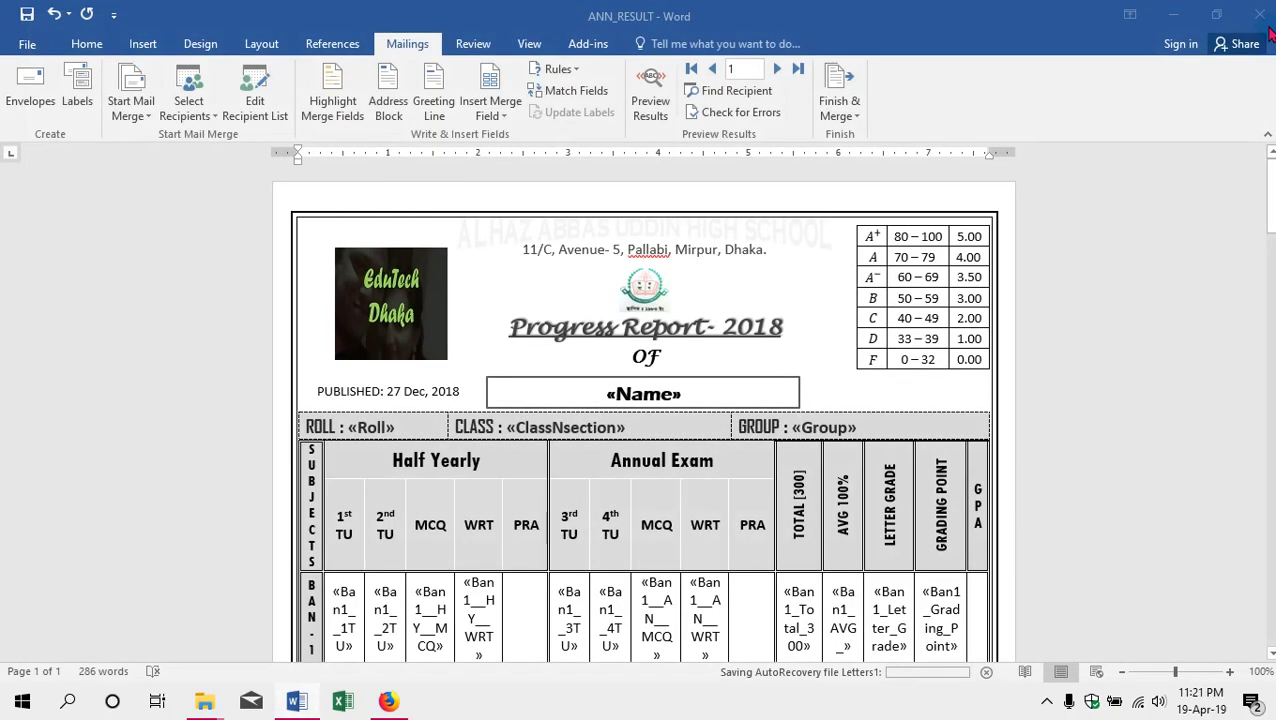
pyautogui.click(1260, 15)
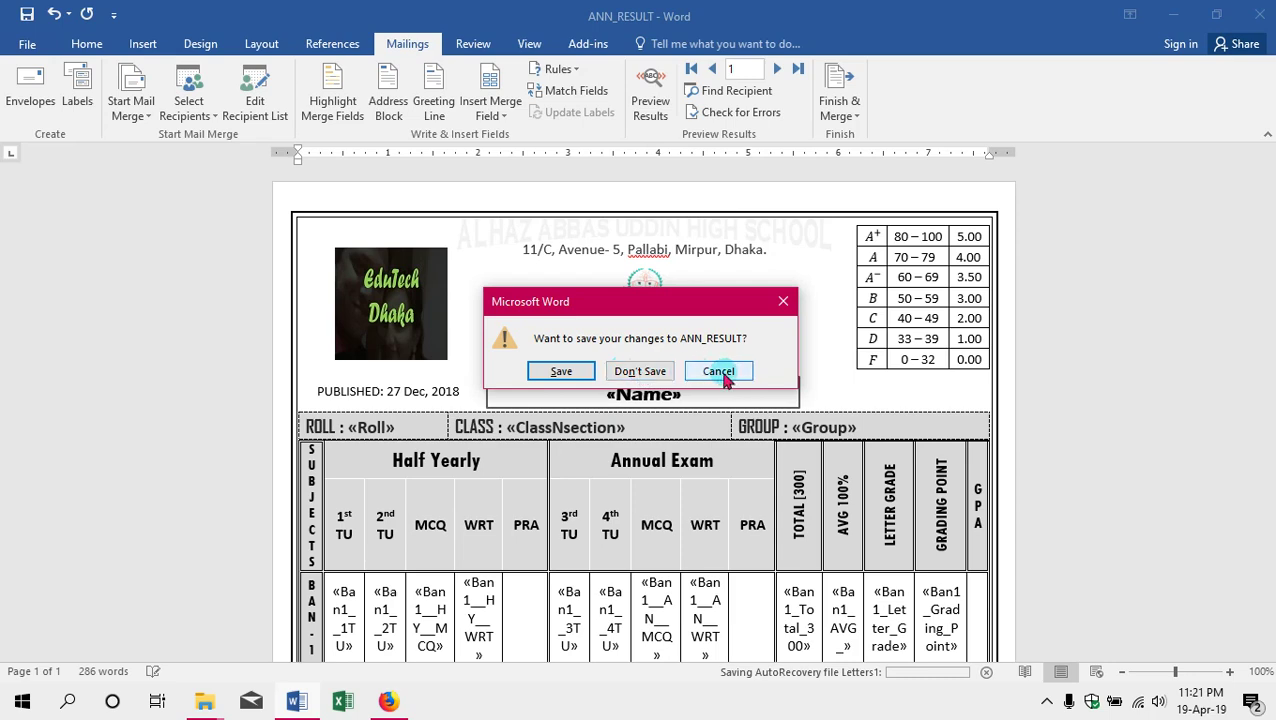
pyautogui.click(563, 373)
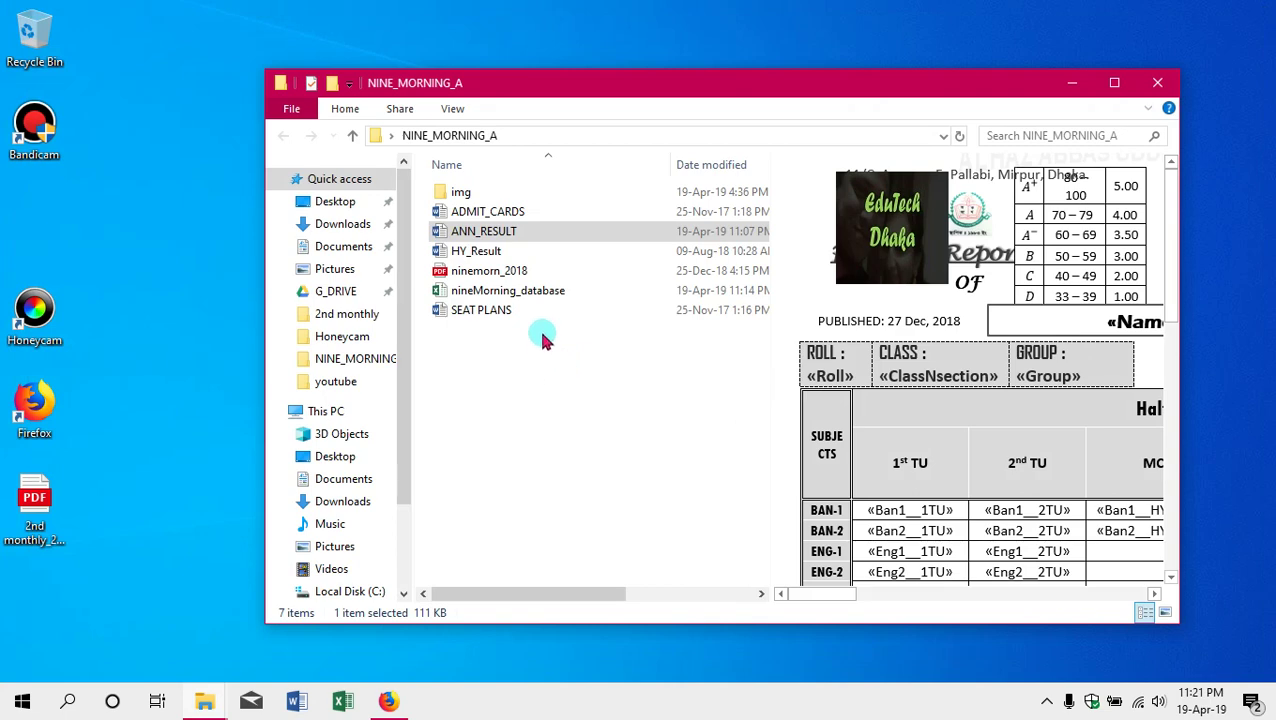
# Preview the ADMIT_CARDS, nineMorning_database and SEAT PLANS files in the NINE_MORNING_A folder.
pyautogui.click(510, 213)
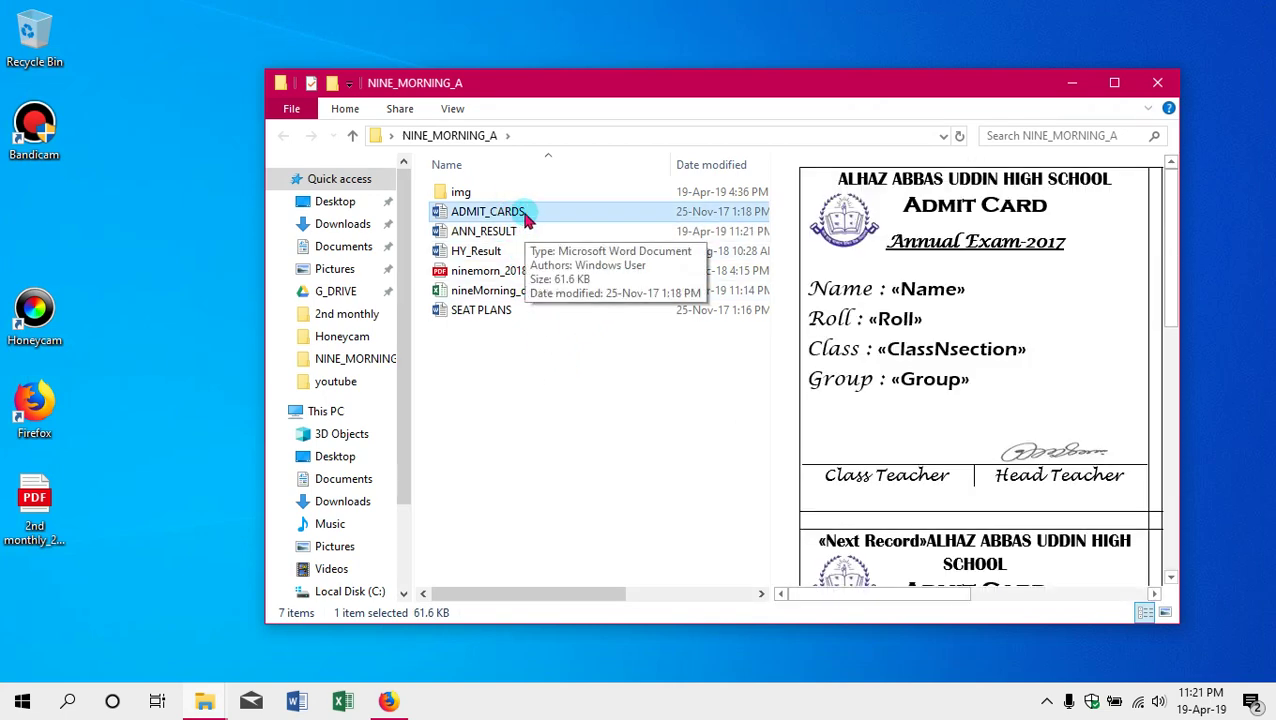
pyautogui.click(524, 292)
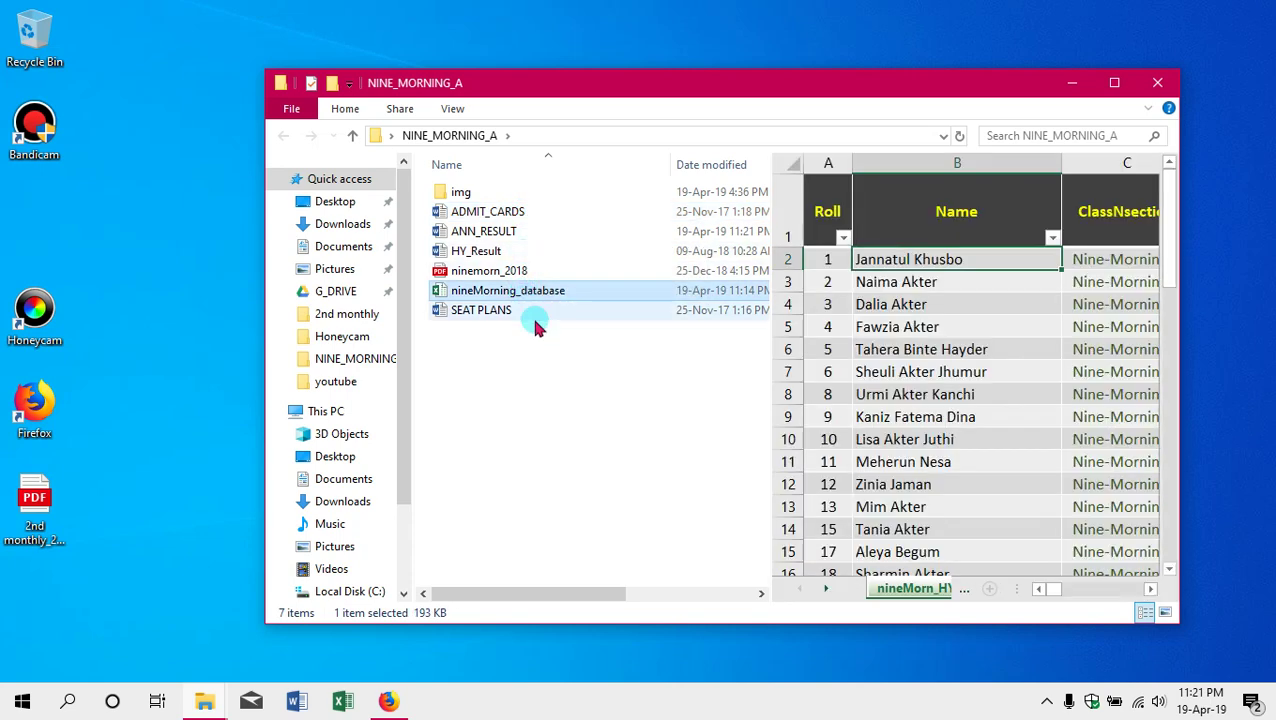
pyautogui.click(533, 316)
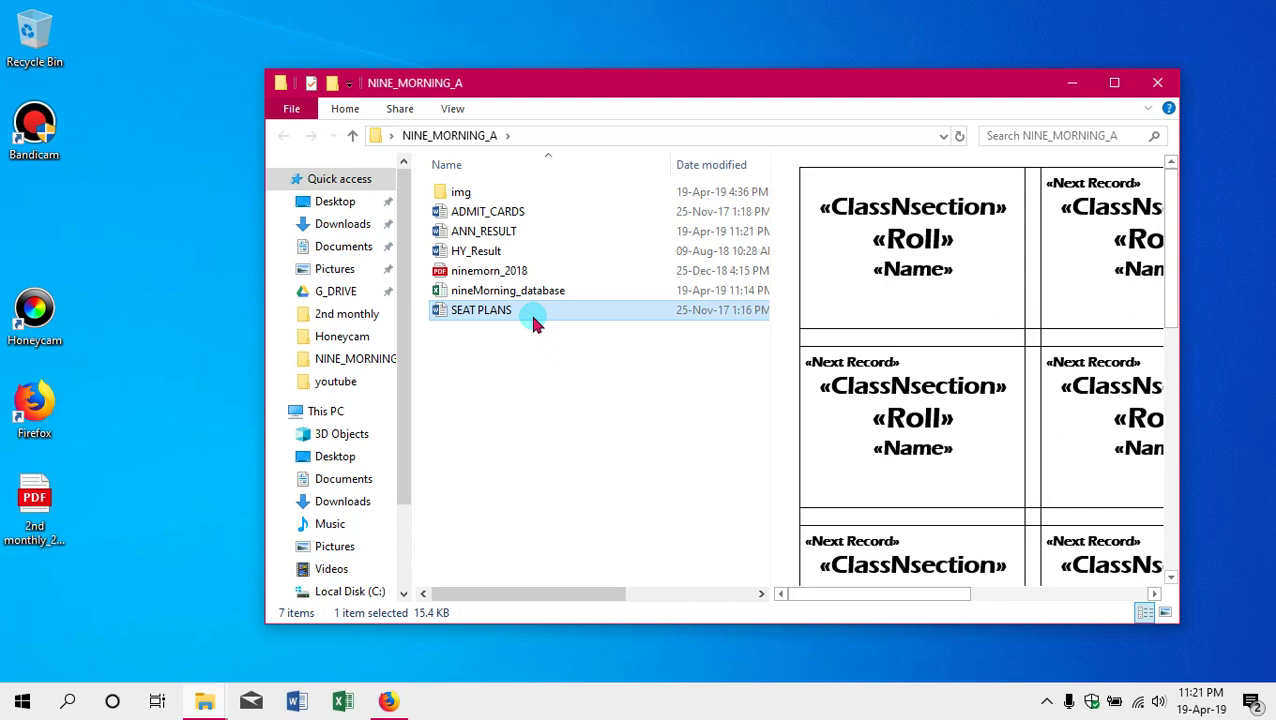
# Open SEAT PLANS with its data query allowed and try to connect nineMorning_database from the Desktop's NINE_MORNING_A folder as data source.
pyautogui.doubleClick(533, 318)
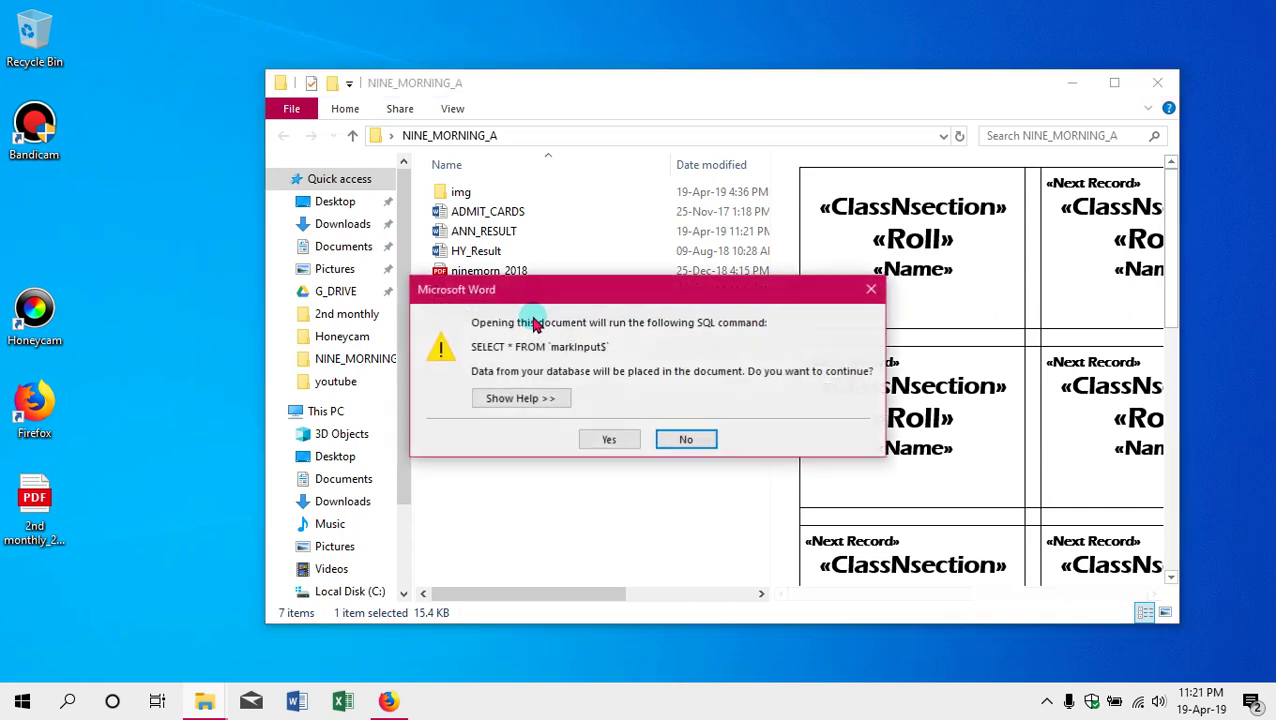
pyautogui.click(624, 442)
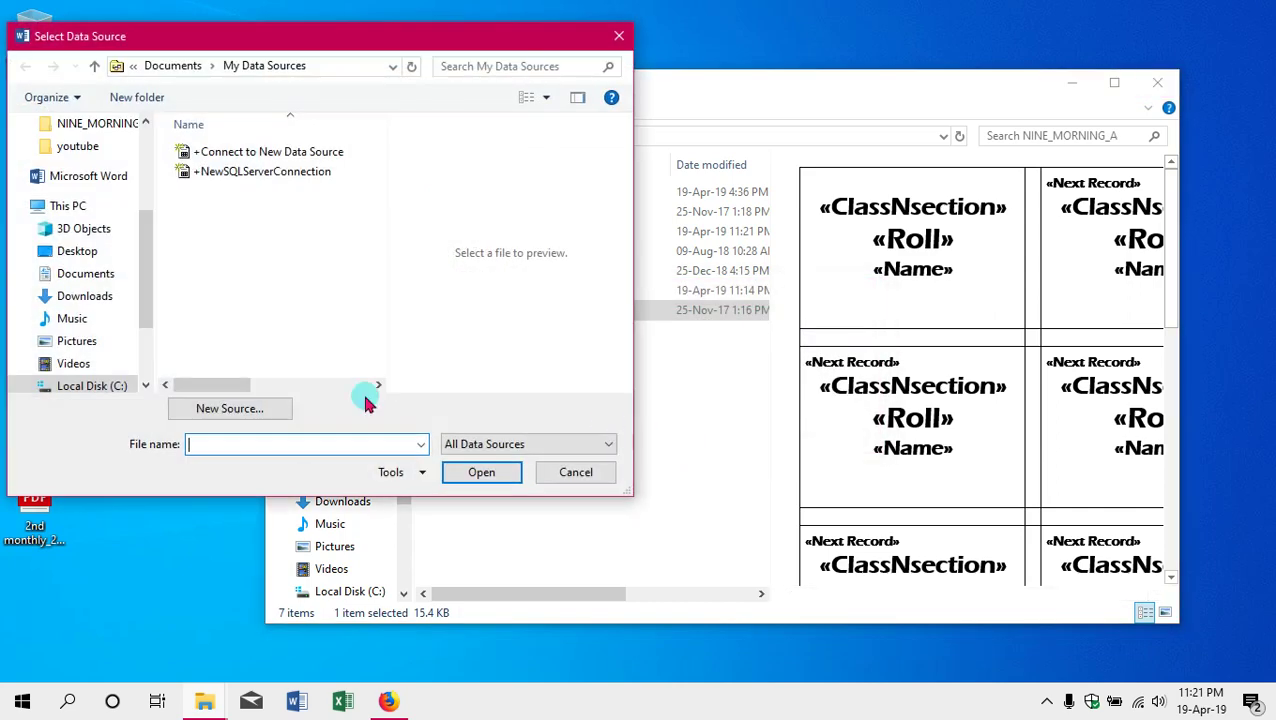
pyautogui.click(80, 251)
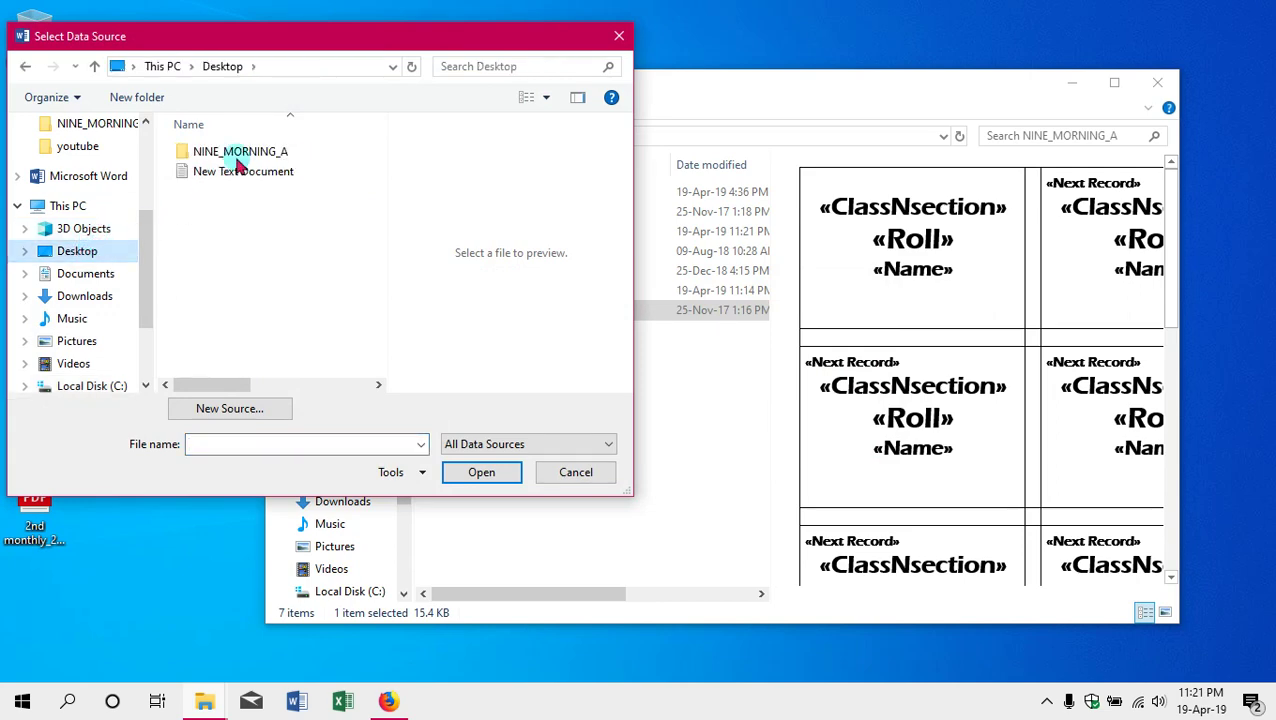
pyautogui.doubleClick(238, 151)
pyautogui.click(250, 230)
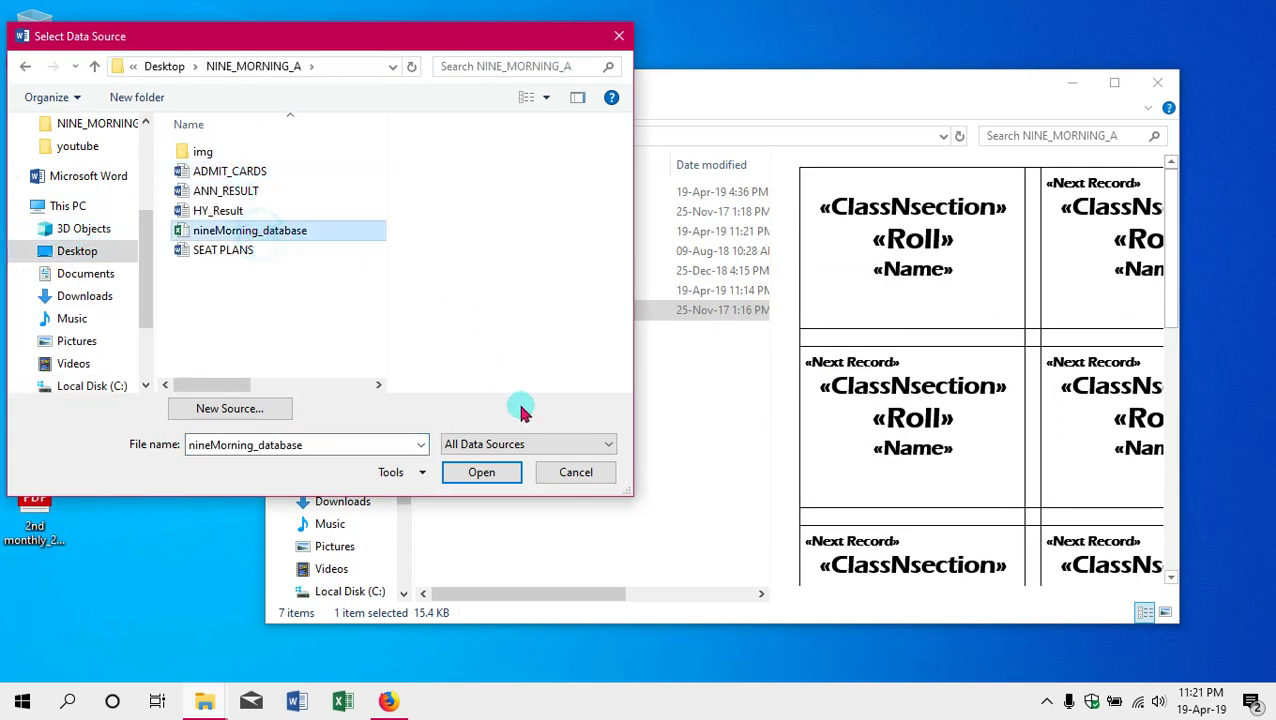
pyautogui.click(489, 474)
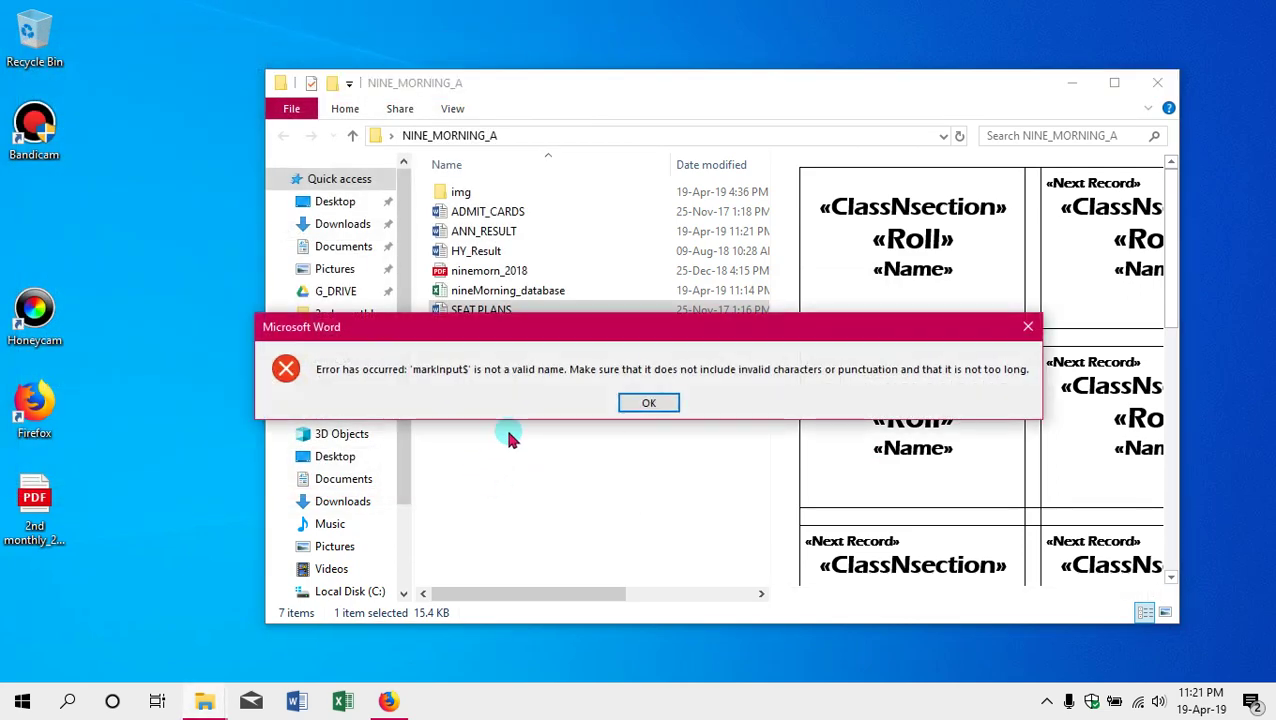
pyautogui.click(631, 404)
# Try to use the SEAT PLANS file from the Desktop's NINE_MORNING_A folder as the mail merge data source.
pyautogui.click(607, 437)
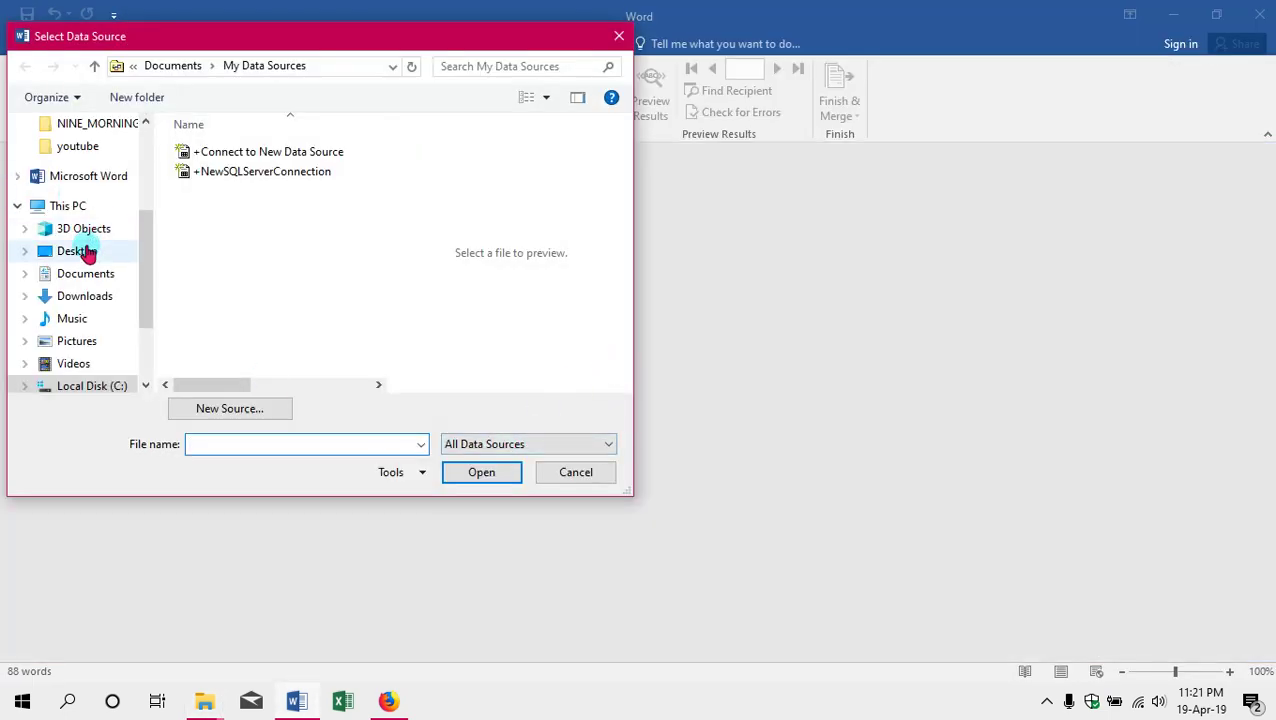
pyautogui.click(102, 253)
pyautogui.doubleClick(240, 152)
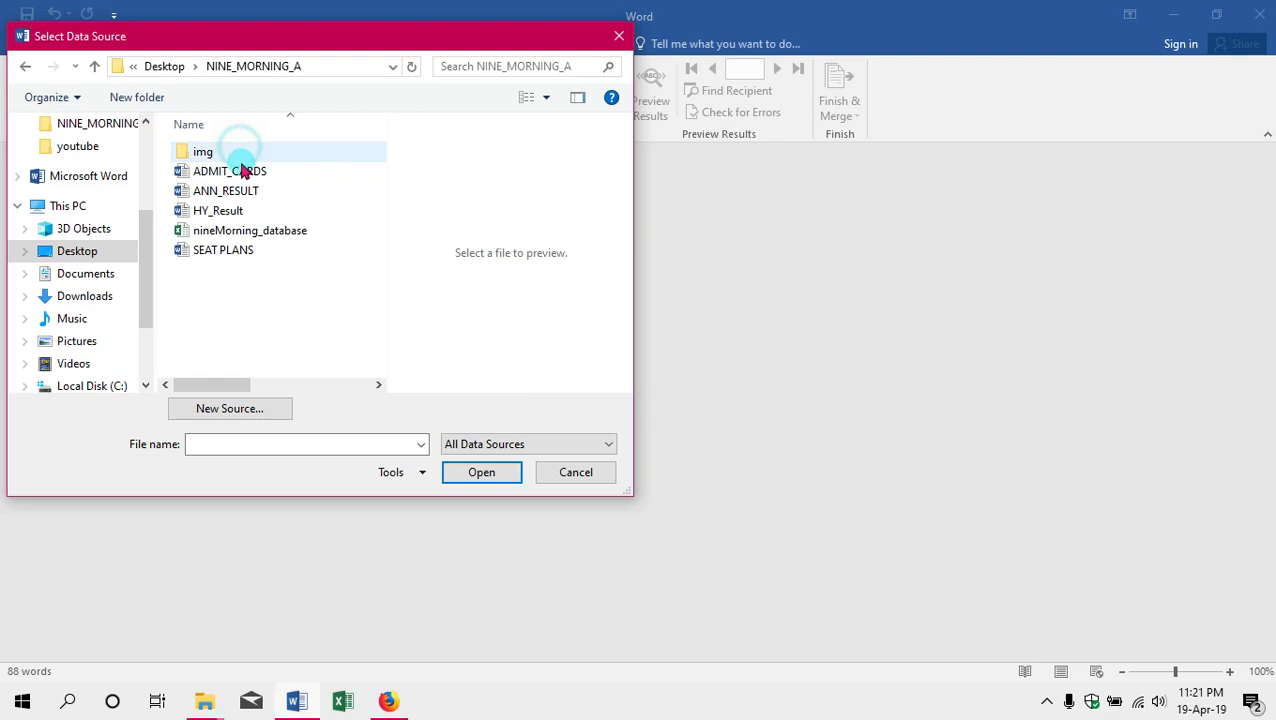
pyautogui.click(250, 252)
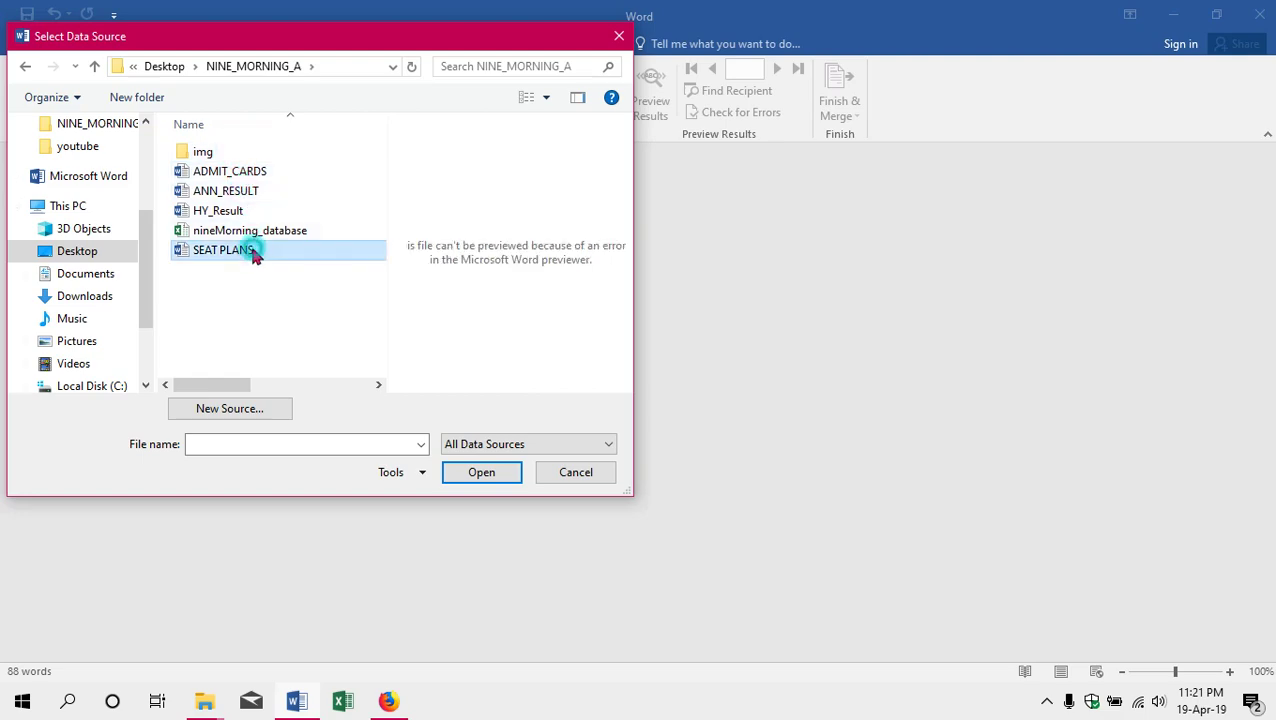
pyautogui.click(483, 480)
pyautogui.click(645, 405)
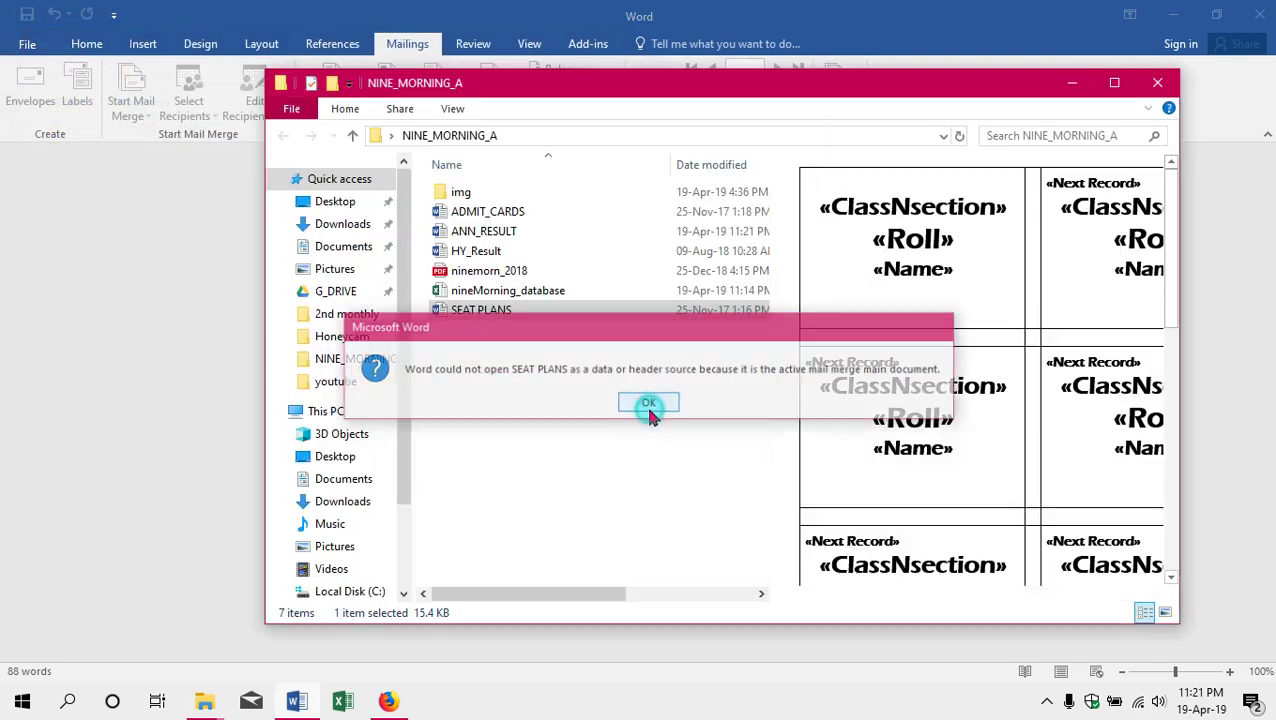
# Remove the data source association from SEAT PLANS and connect the nineMorn_ANN$ table of the Desktop's NINE_MORNING_A\nineMorning_database as its recipient list.
pyautogui.click(697, 362)
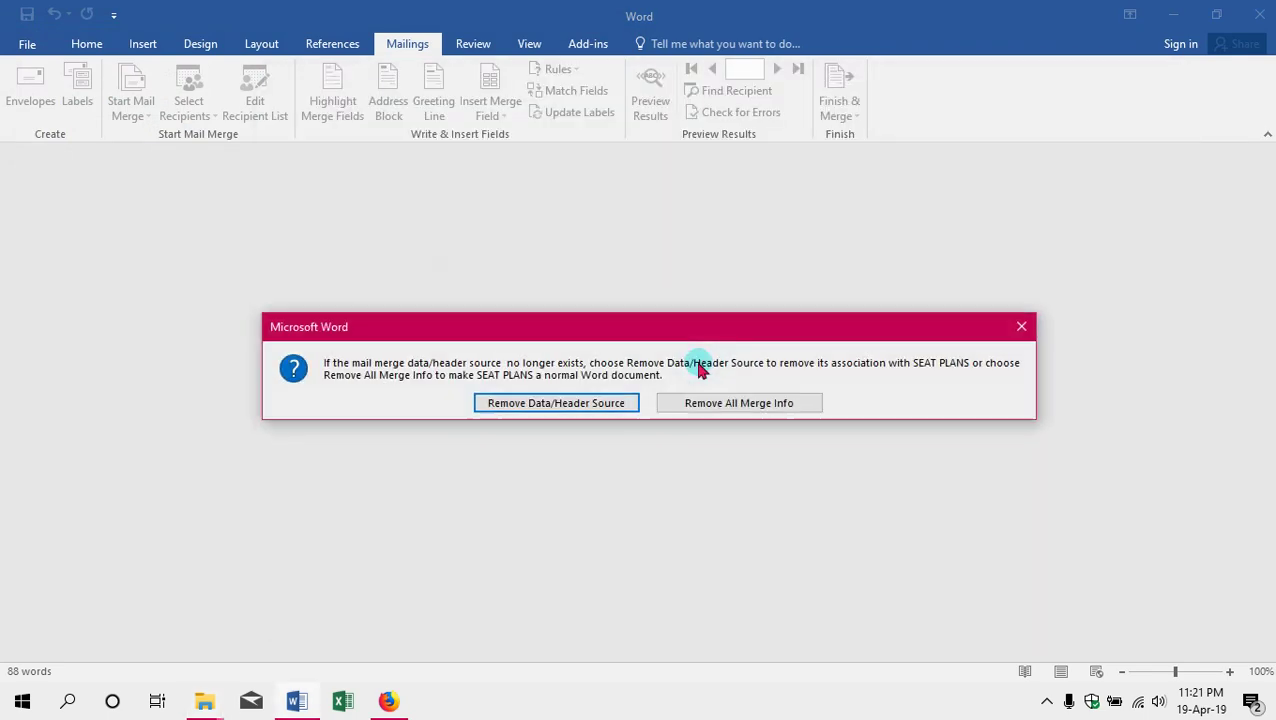
pyautogui.click(557, 404)
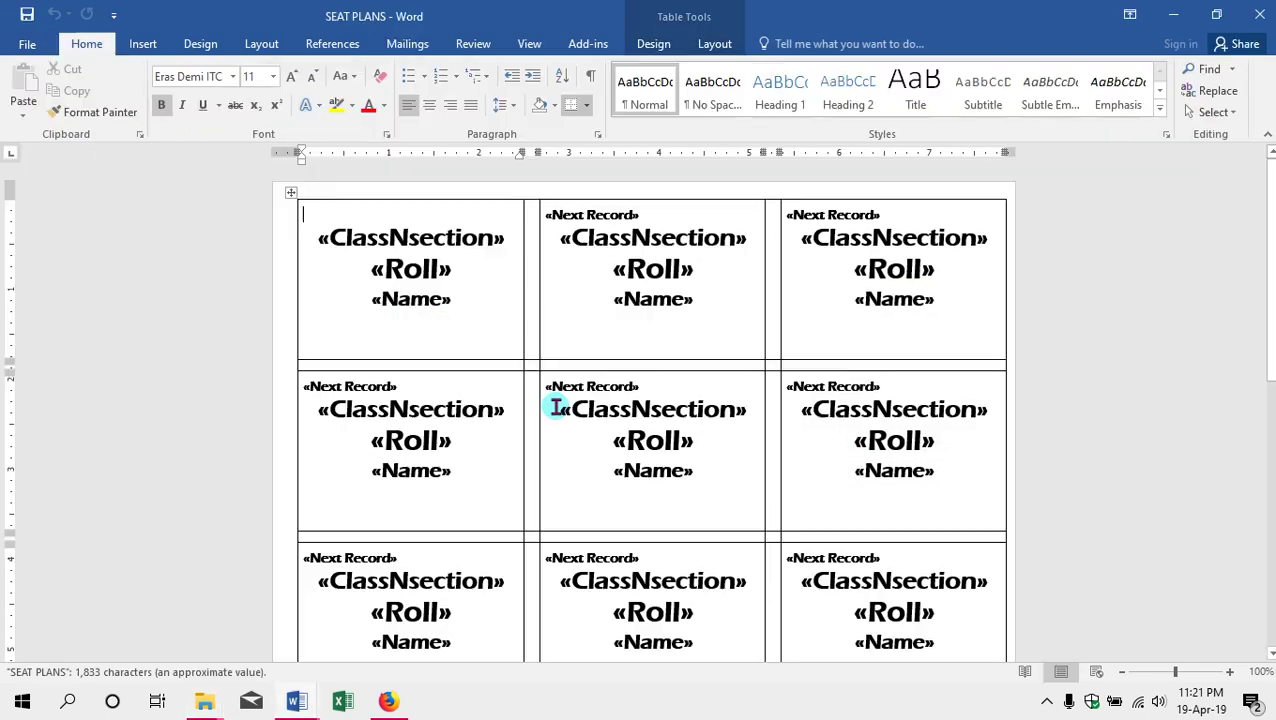
pyautogui.click(407, 43)
pyautogui.click(194, 118)
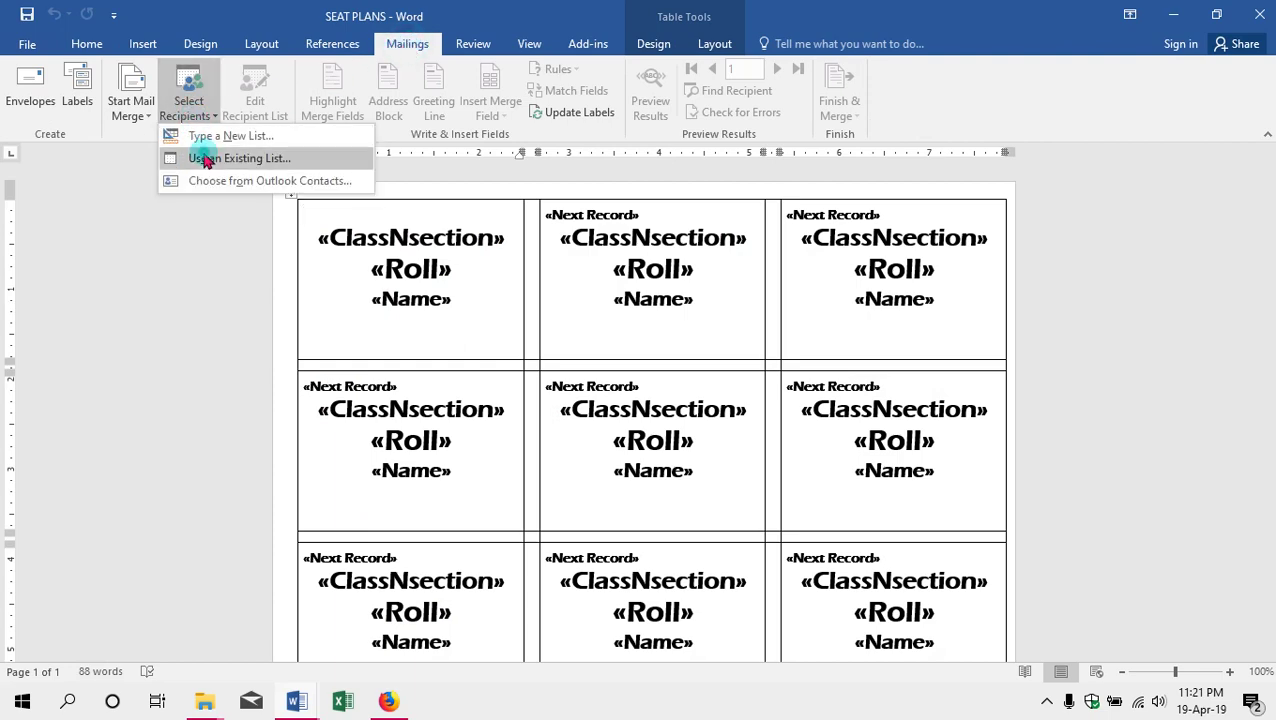
pyautogui.click(205, 158)
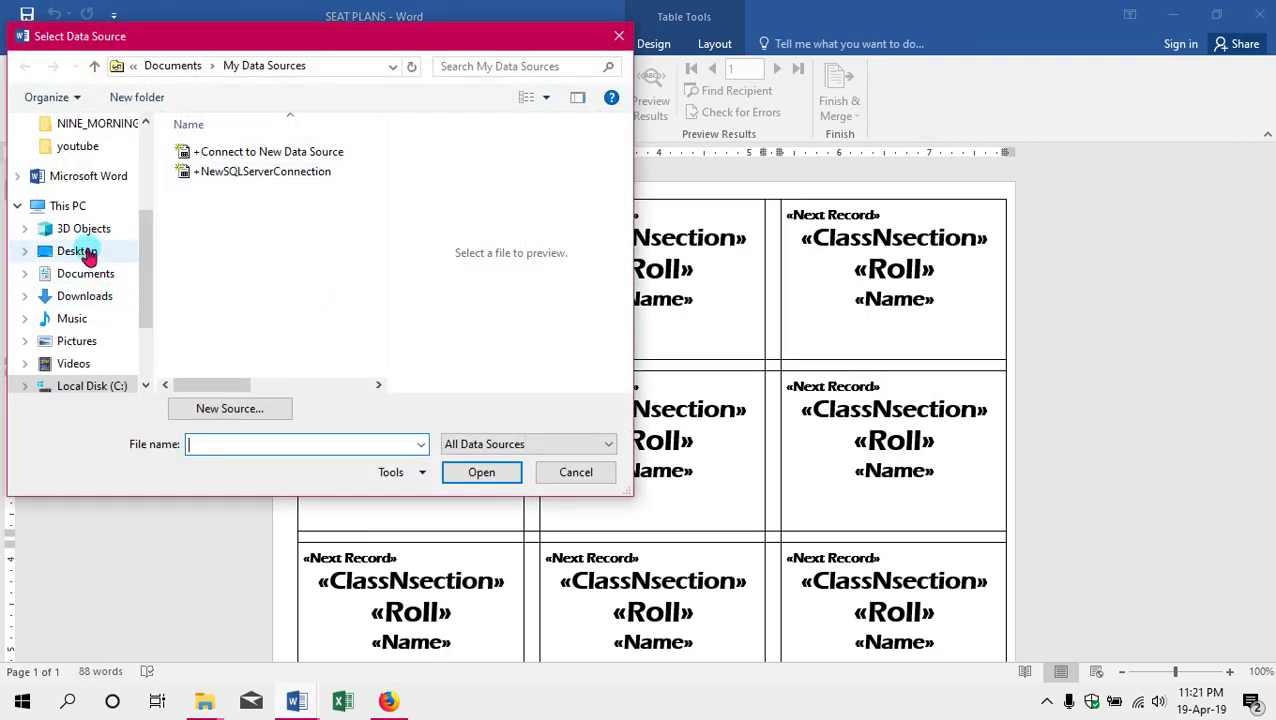
pyautogui.click(82, 251)
pyautogui.doubleClick(210, 152)
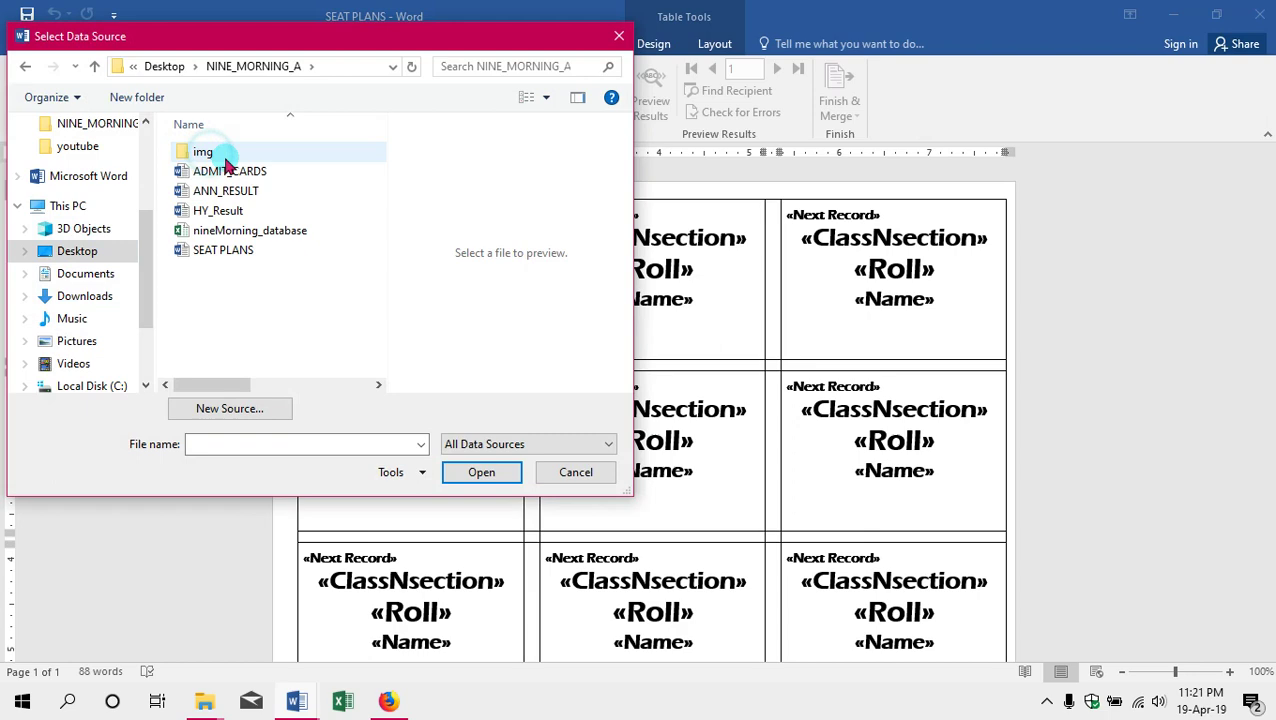
pyautogui.click(242, 229)
pyautogui.click(478, 471)
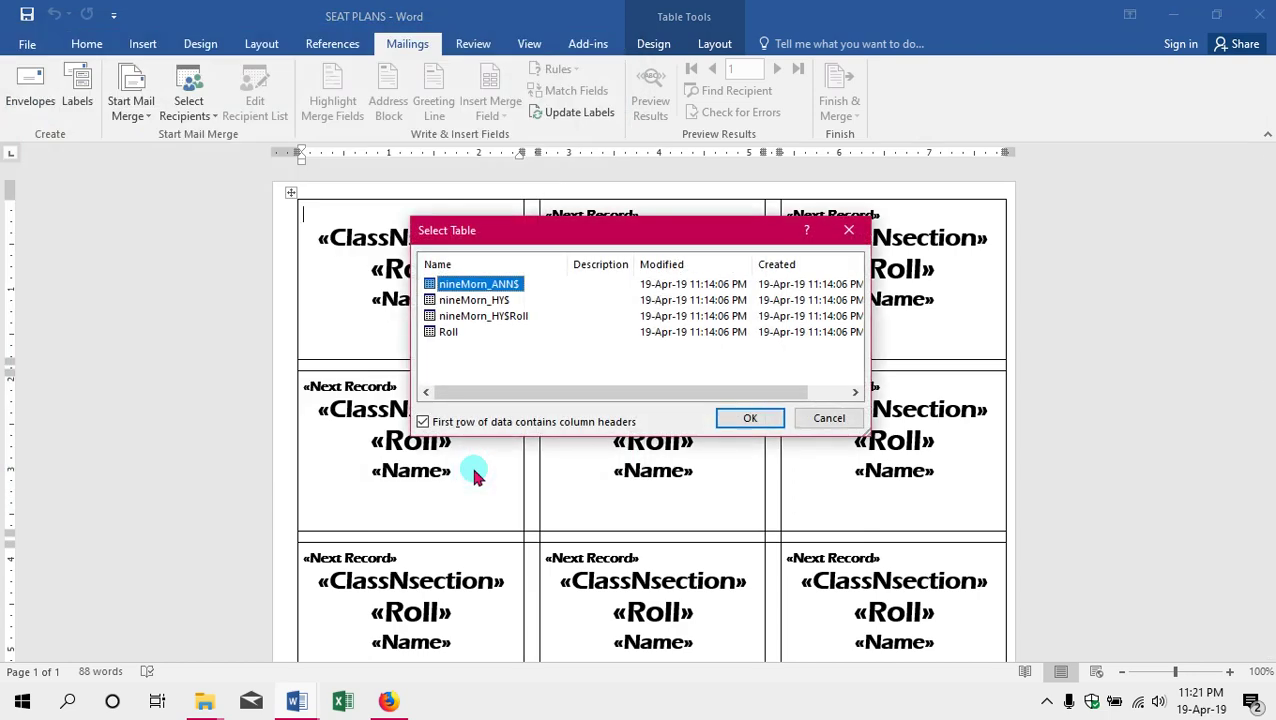
pyautogui.click(758, 419)
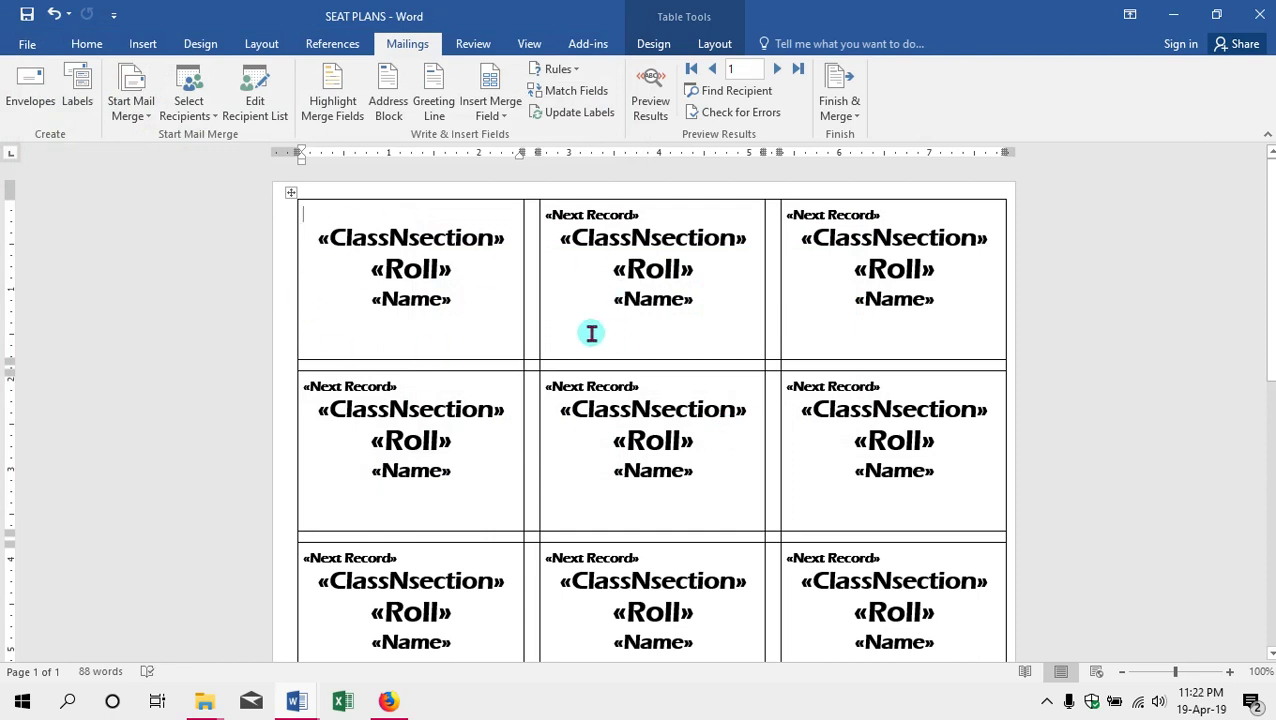
# Check the merged preview, insert "Roll-" before the first label's Roll field, and apply the change to all labels.
pyautogui.click(650, 100)
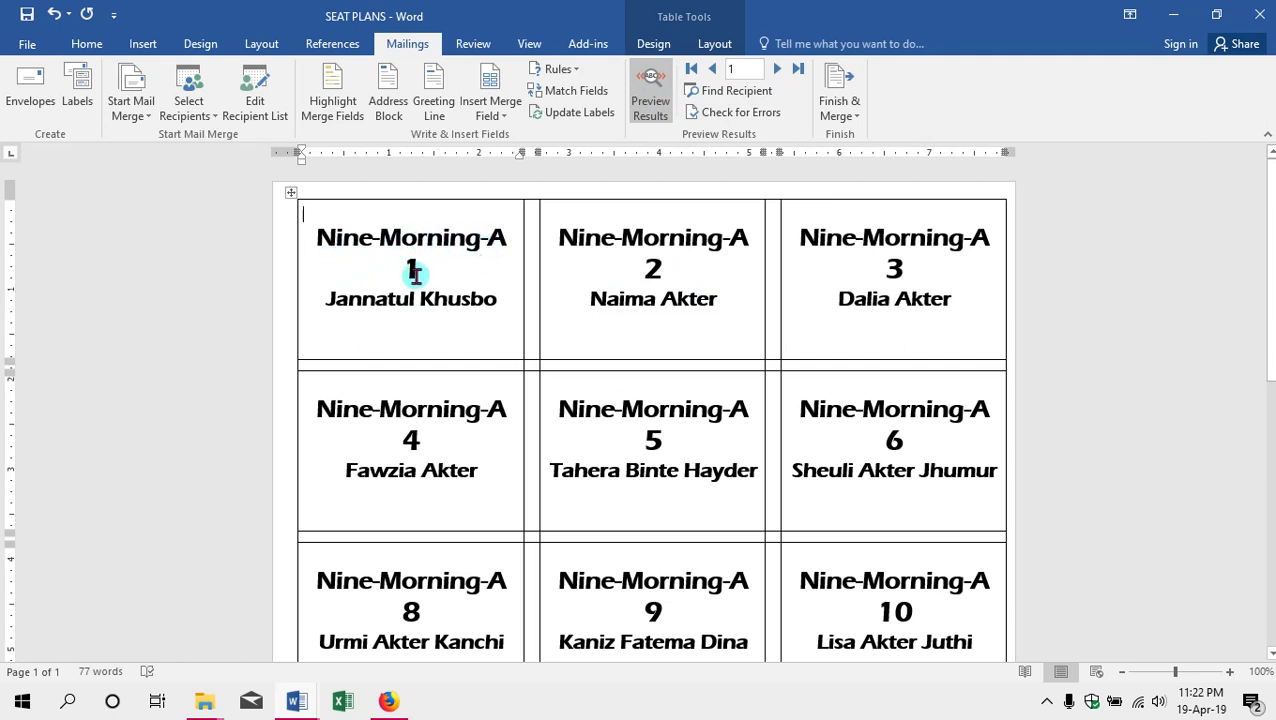
pyautogui.click(650, 100)
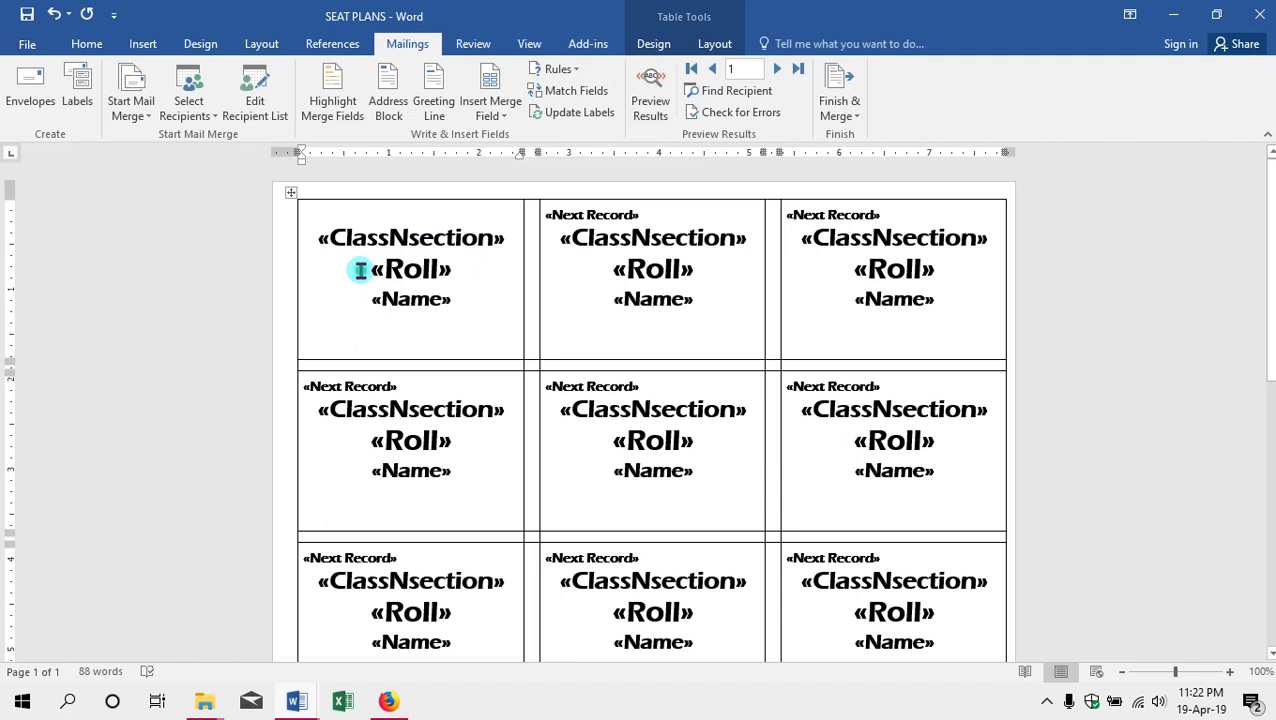
pyautogui.moveTo(360, 269); pyautogui.dragTo(475, 257)
pyautogui.click(465, 246)
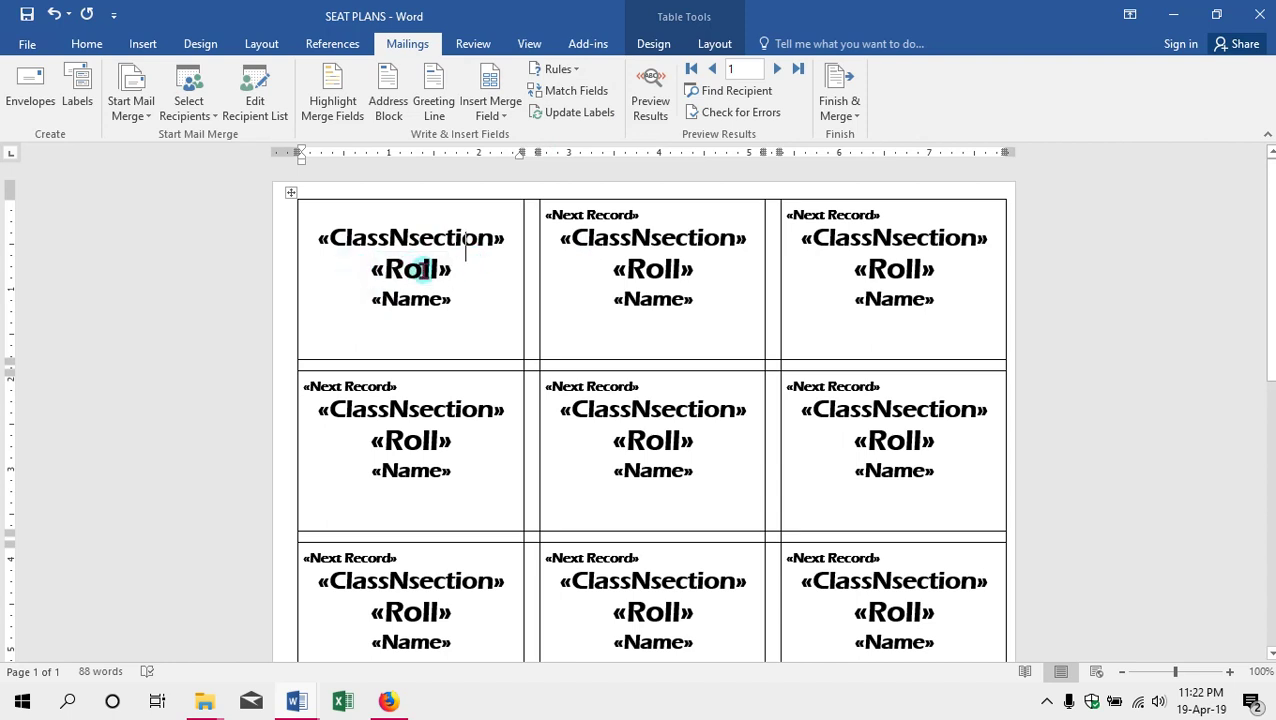
pyautogui.click(358, 270)
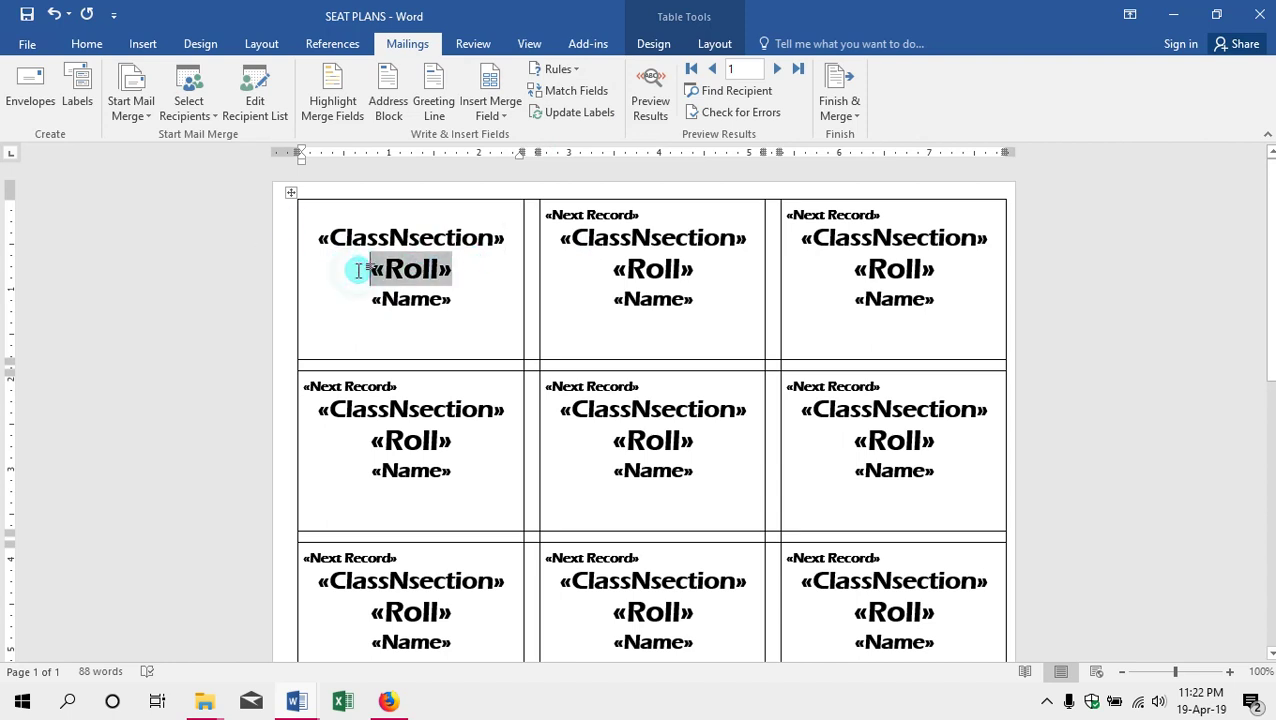
pyautogui.write('Roll')
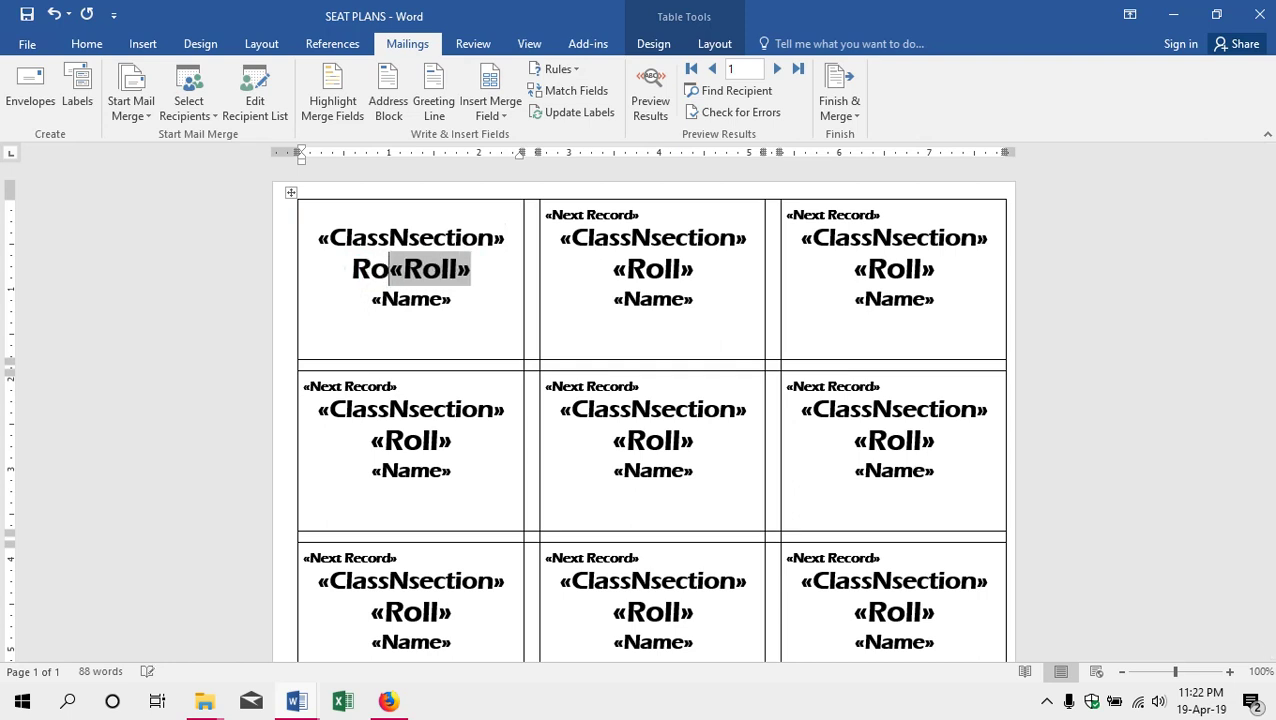
pyautogui.write('-')
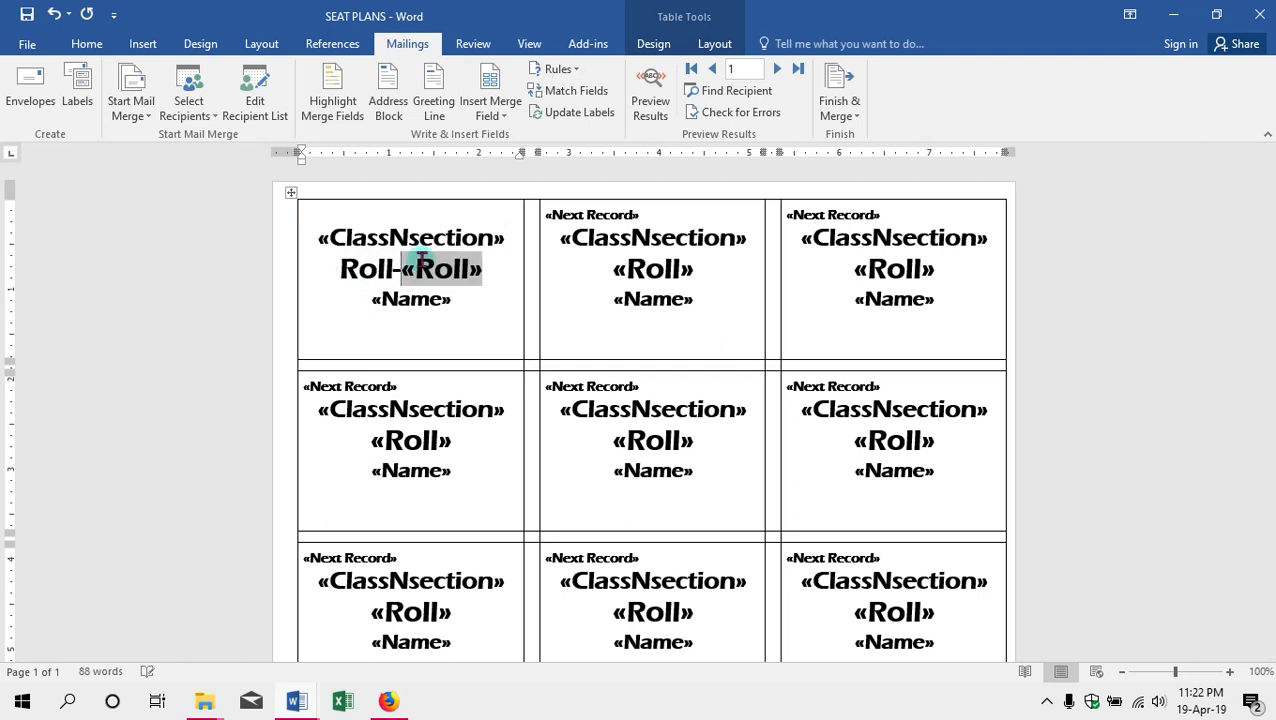
pyautogui.click(590, 113)
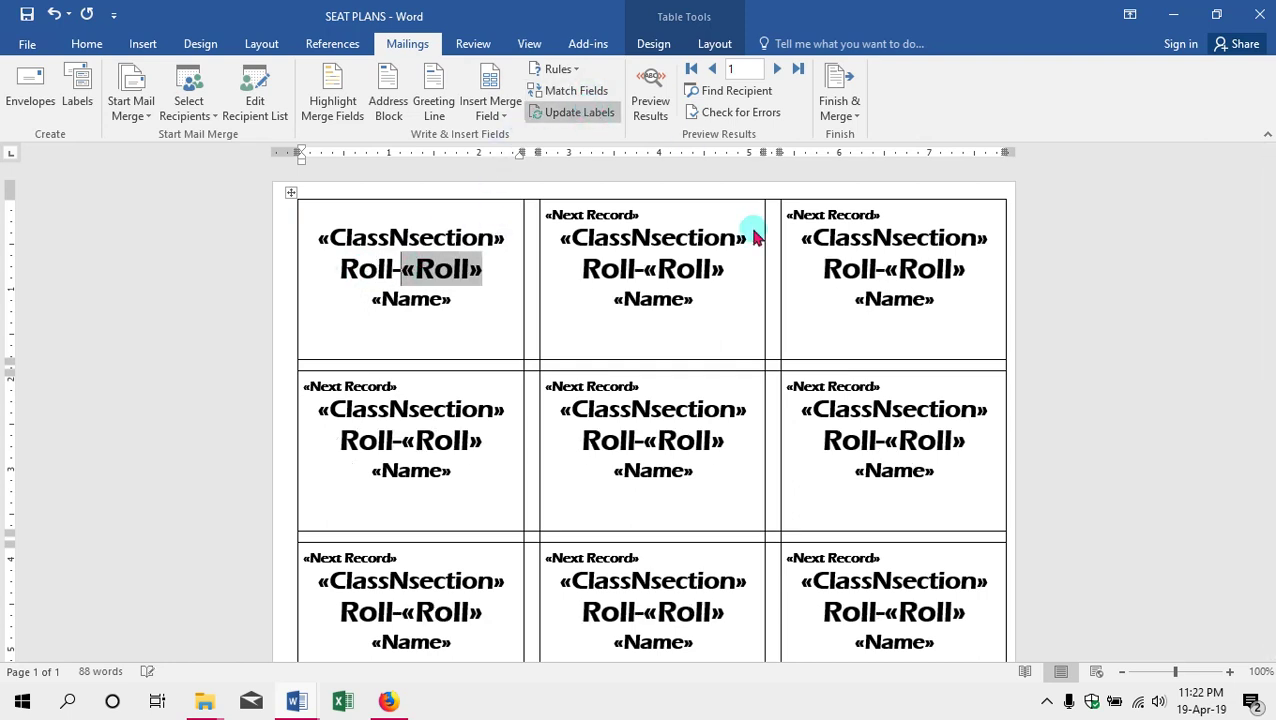
# Preview the merged seat labels with the roll prefix and look through the sheet to its last row.
pyautogui.click(650, 100)
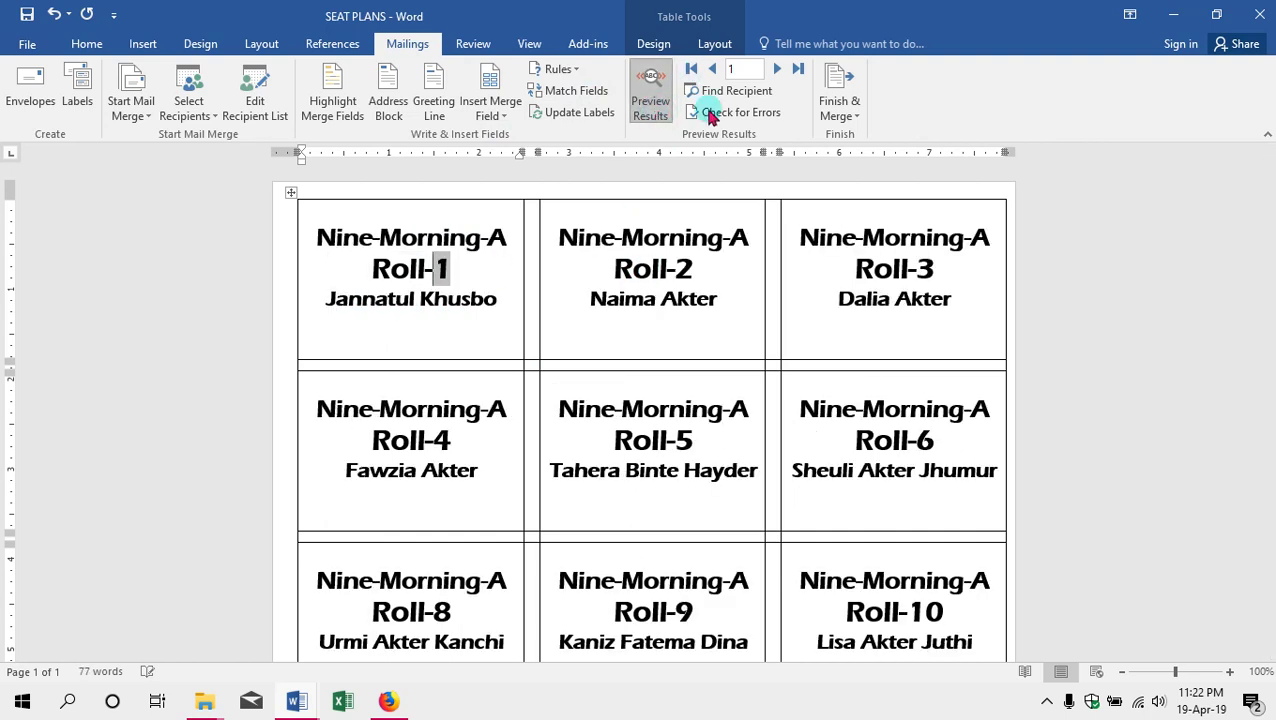
pyautogui.click(444, 280)
pyautogui.click(450, 272)
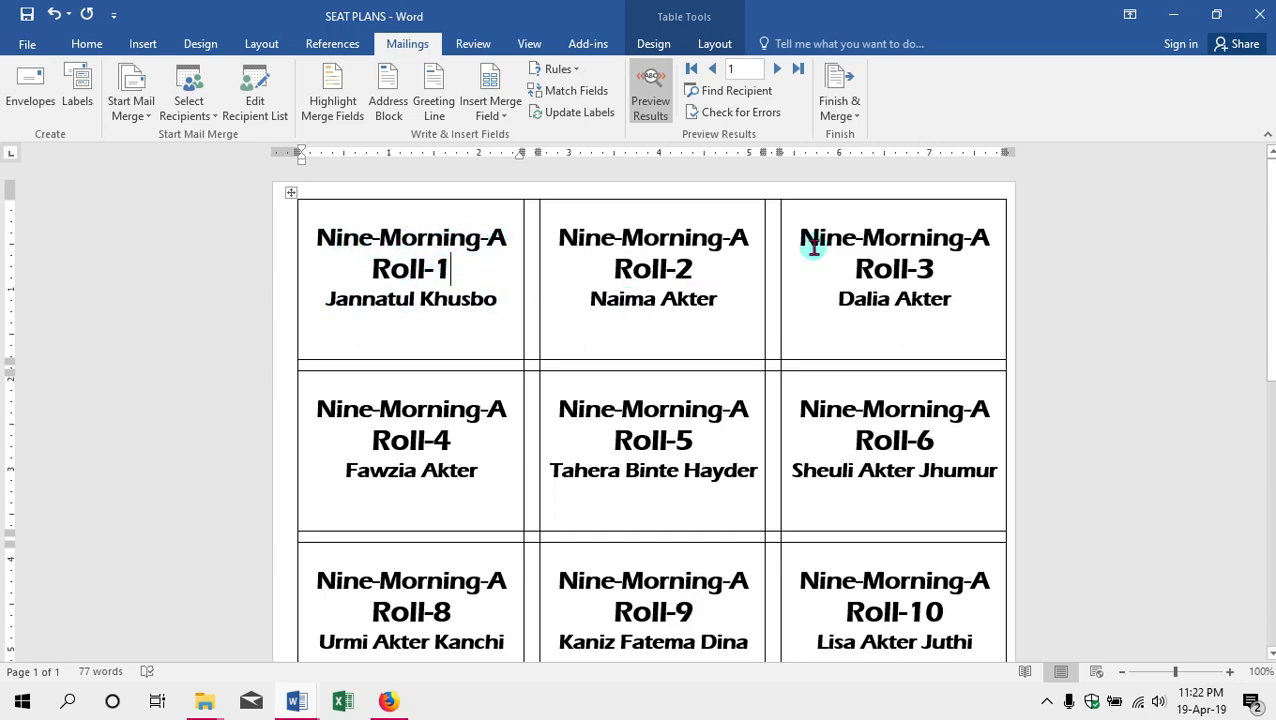
pyautogui.scroll(-10, 813, 248)
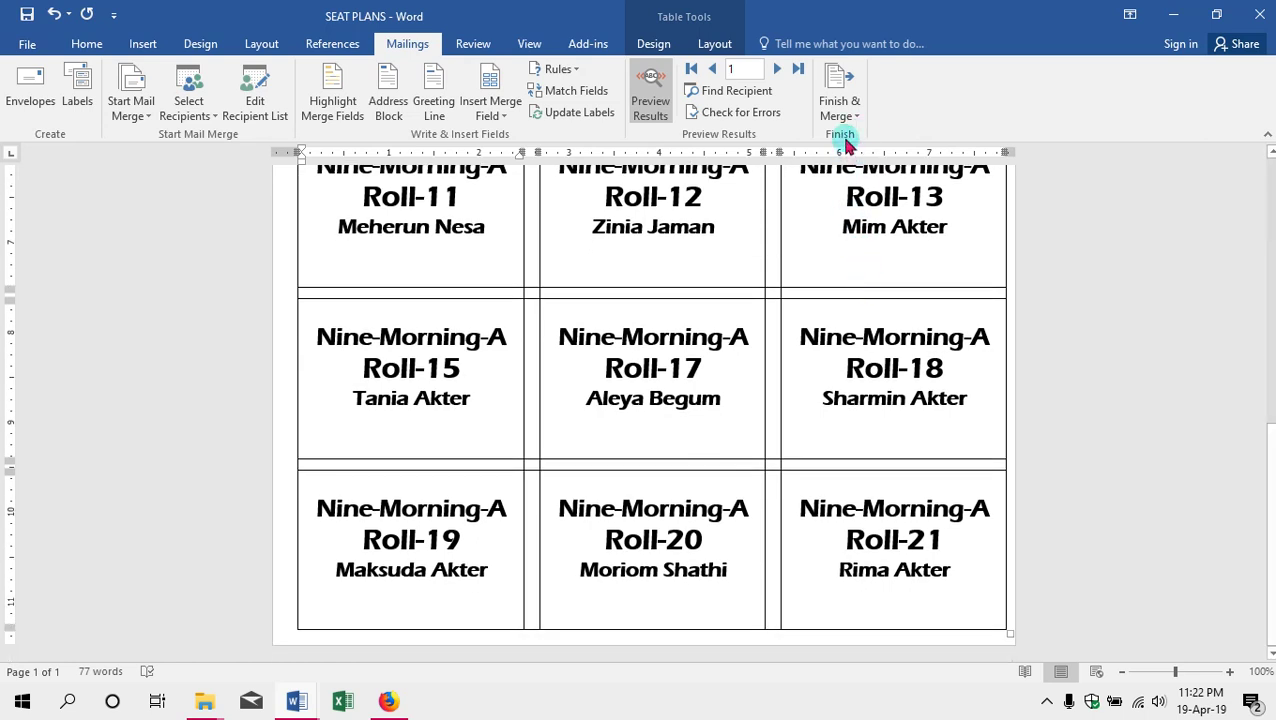
# Merge all records of the seat plan into a new document.
pyautogui.click(834, 94)
pyautogui.click(875, 145)
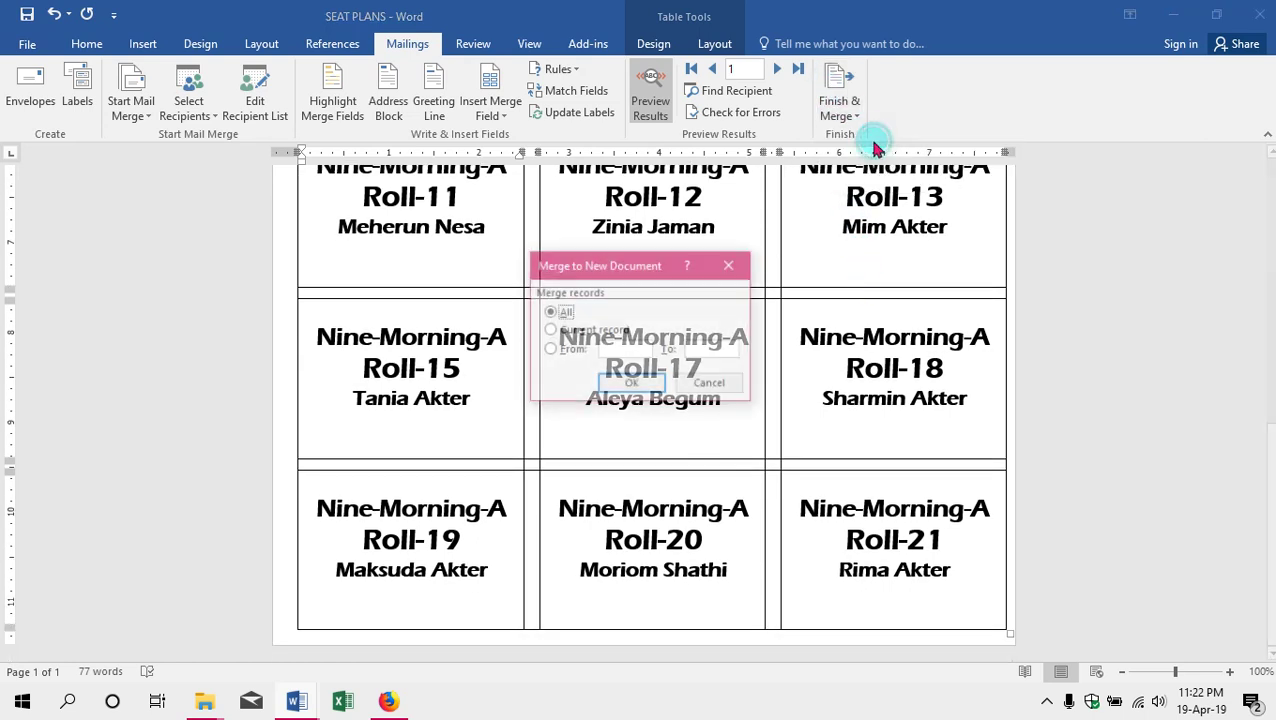
pyautogui.click(642, 384)
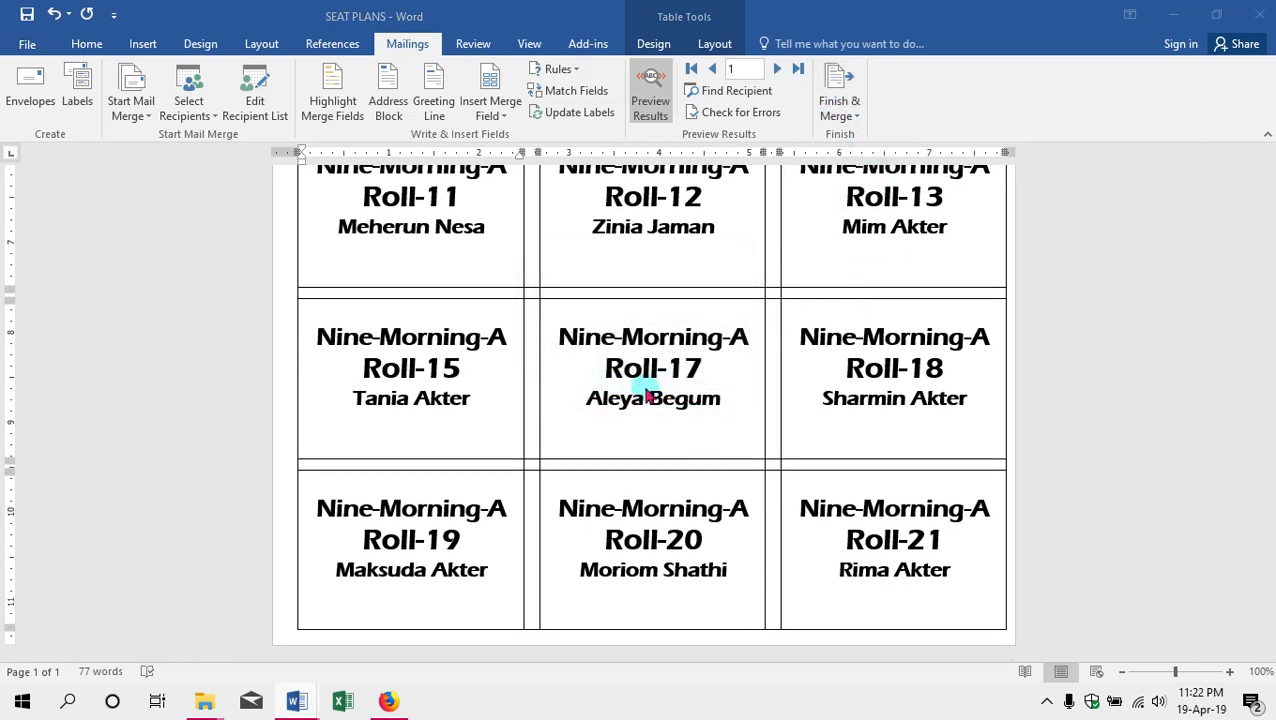
# Review the merged seat labels through to the last page, examining the labels after the final student's record.
pyautogui.scroll(-12, 655, 387)
pyautogui.scroll(-20, 553, 326)
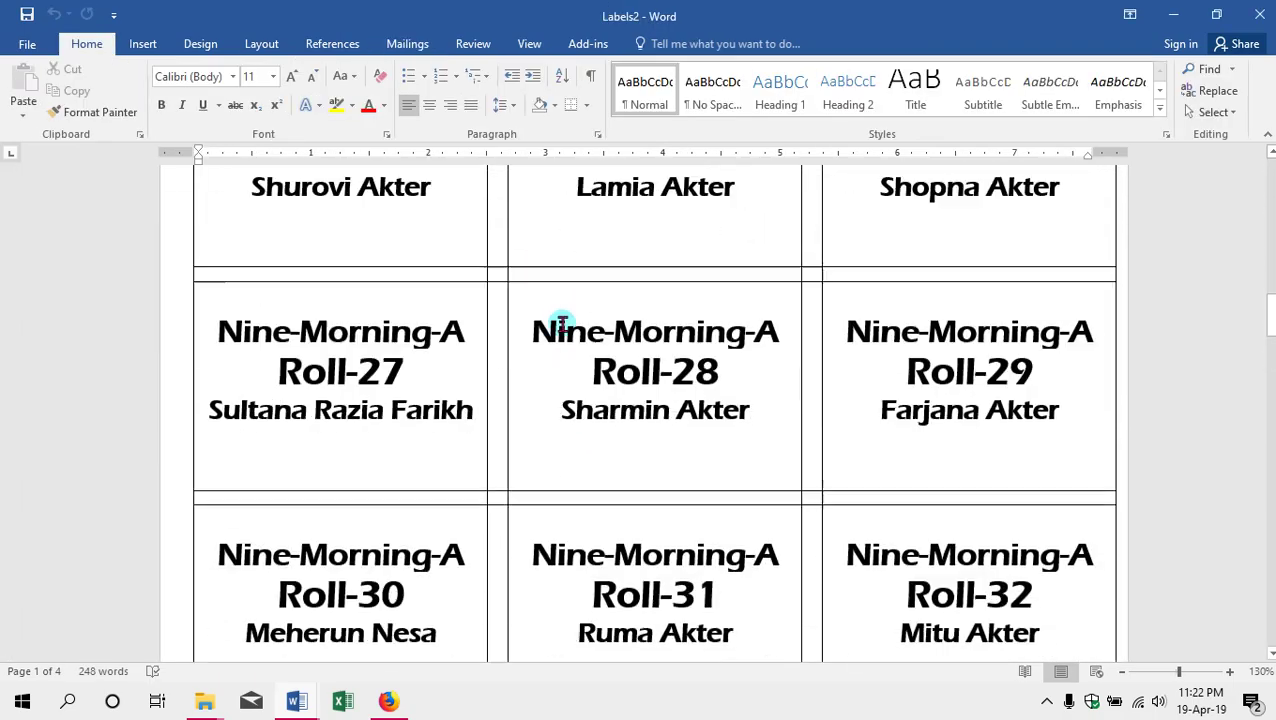
pyautogui.scroll(-10, 563, 323)
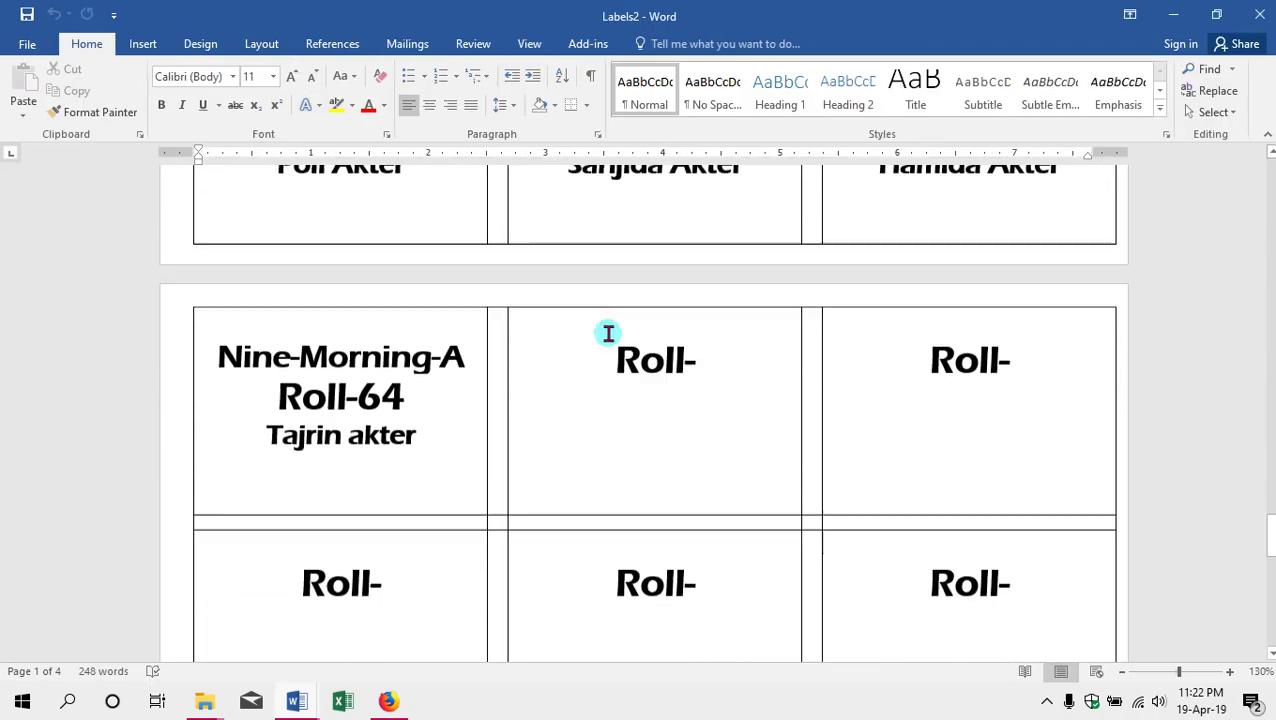
pyautogui.scroll(3, 506, 333)
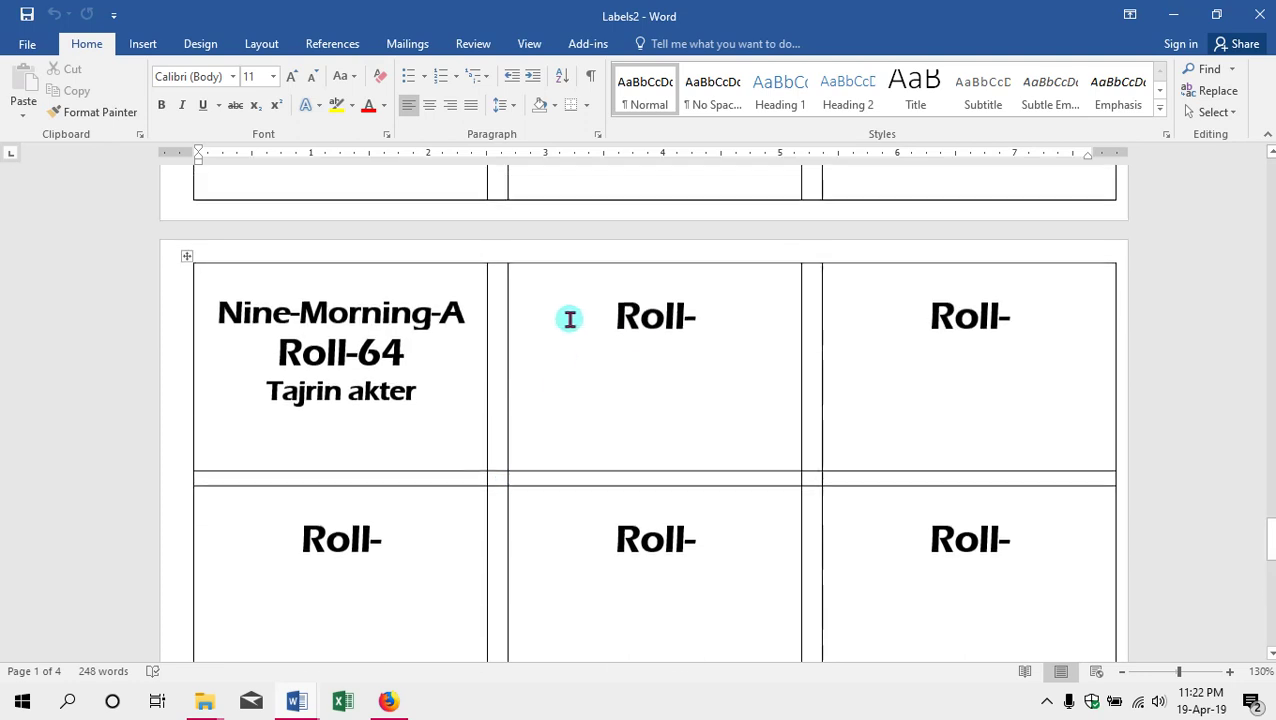
pyautogui.scroll(-15, 753, 330)
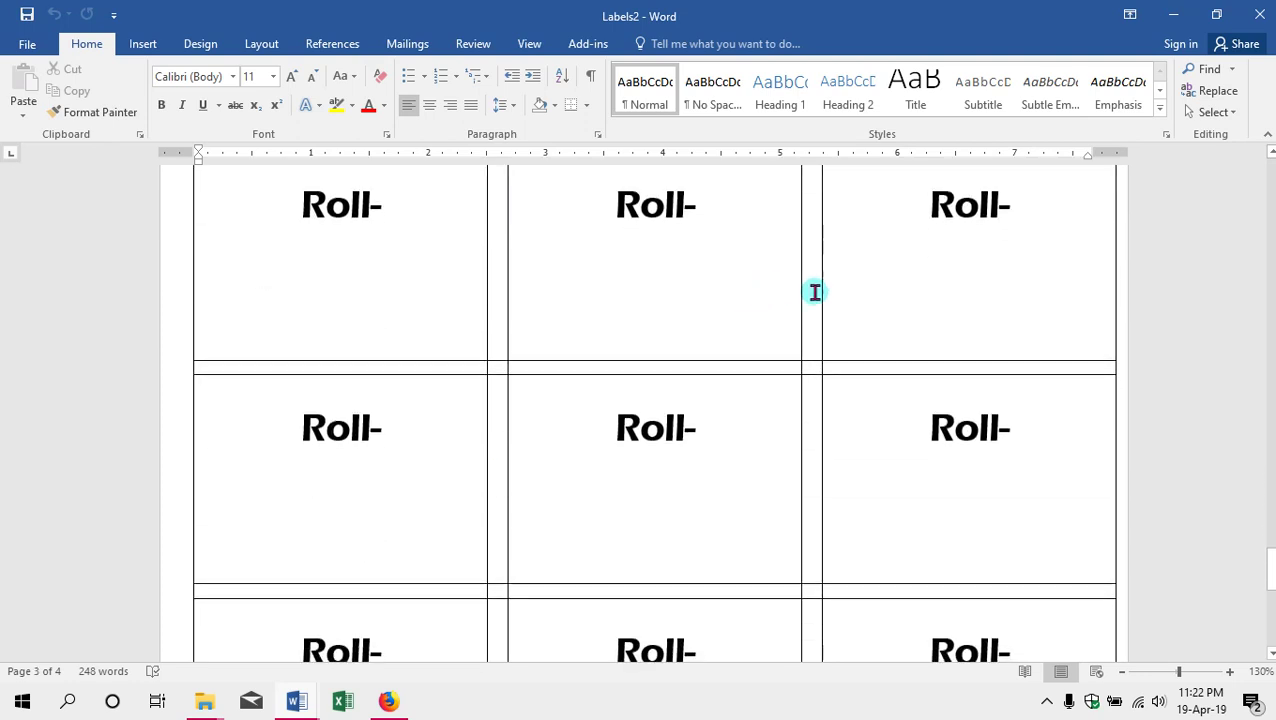
pyautogui.scroll(12, 735, 362)
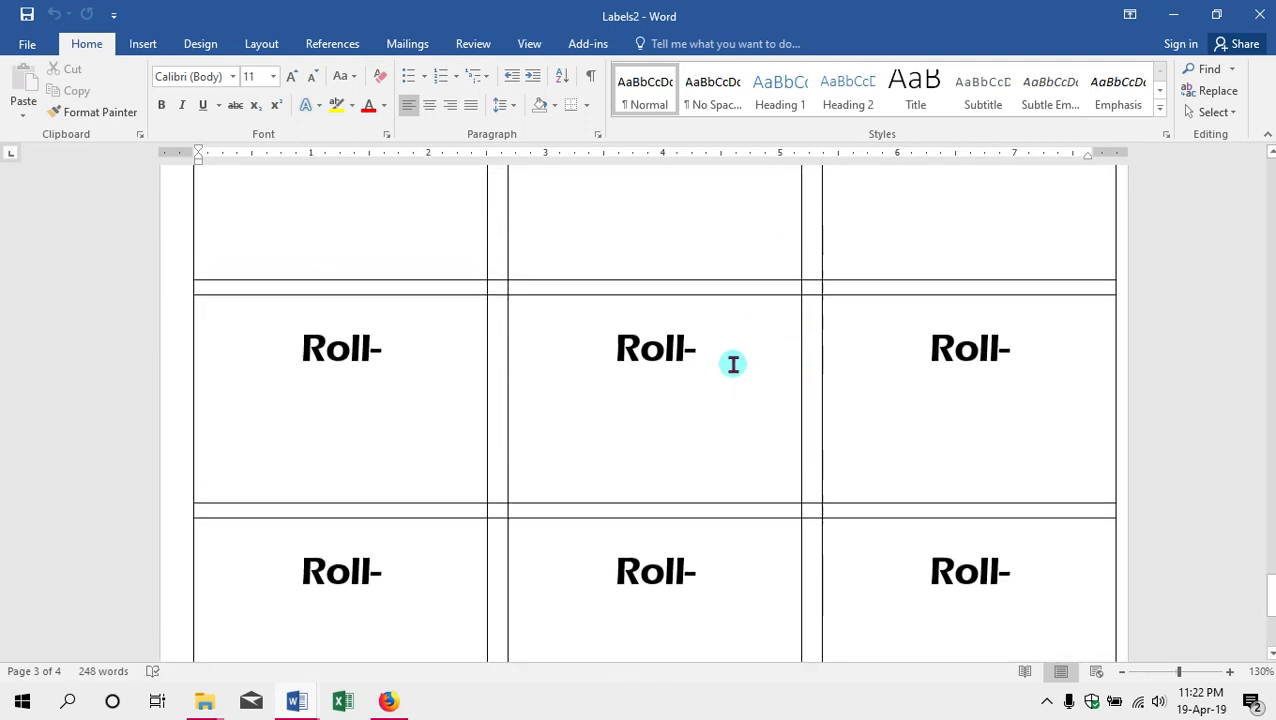
pyautogui.scroll(-5, 767, 281)
pyautogui.scroll(-8, 767, 281)
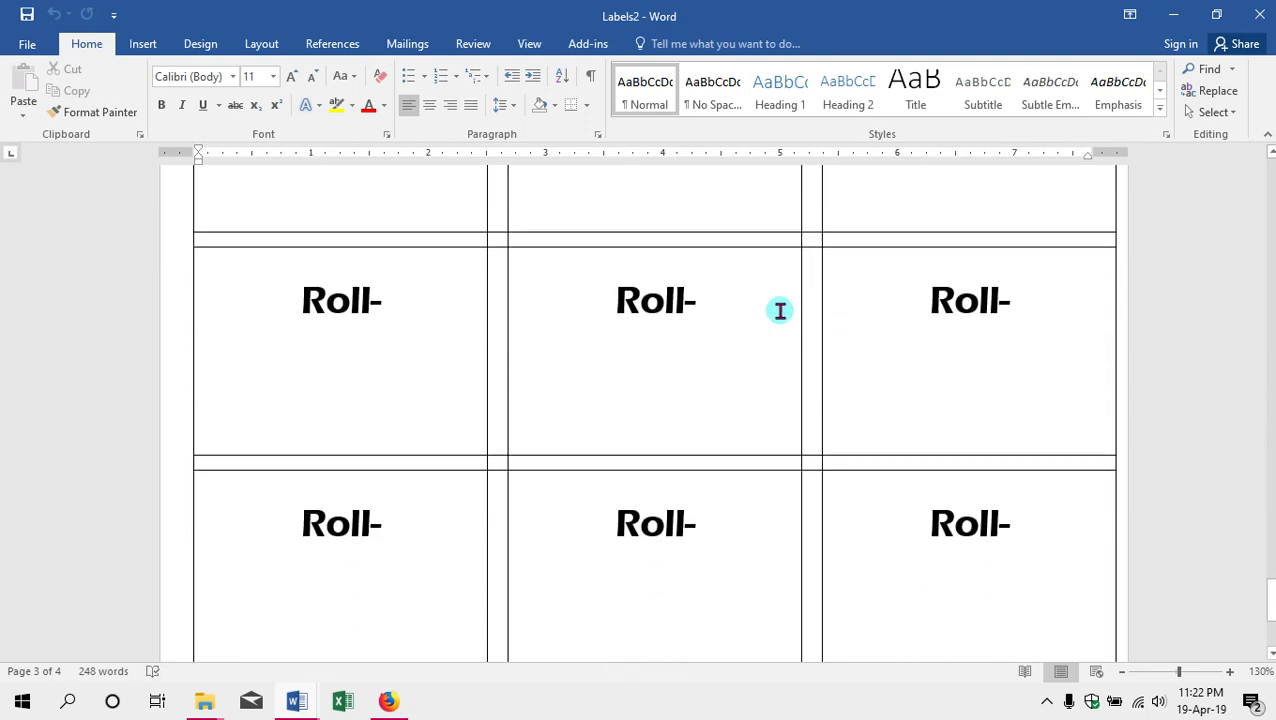
# Close the merged Labels2 document and the SEAT PLANS document without saving either one.
pyautogui.click(1259, 14)
pyautogui.click(641, 390)
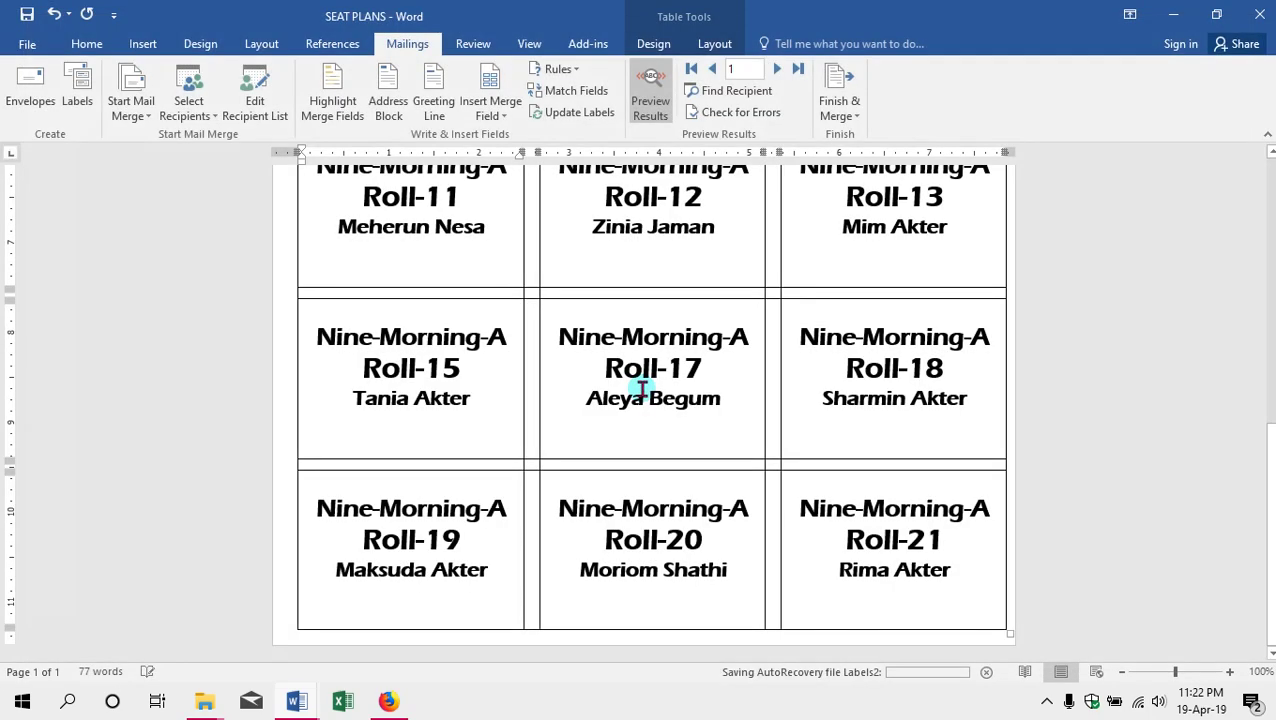
pyautogui.click(1259, 16)
pyautogui.click(643, 374)
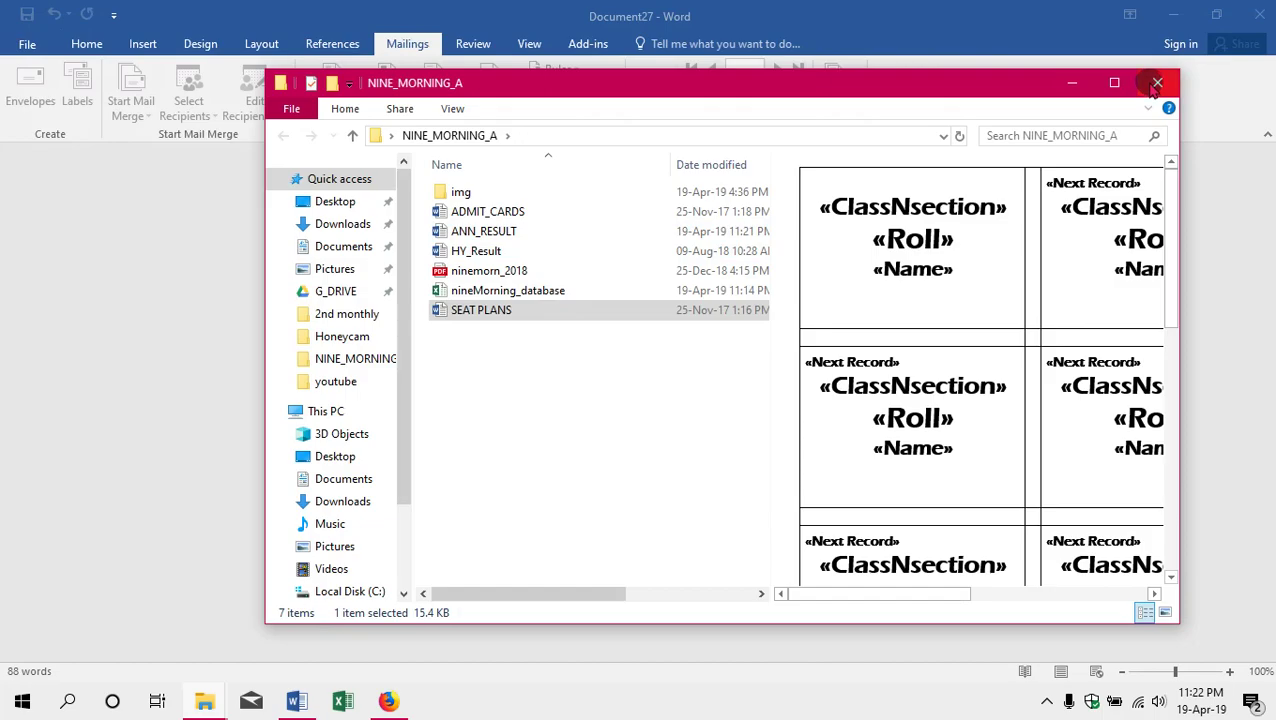
# Close the NINE_MORNING_A folder window and minimize the remaining windows to show the desktop.
pyautogui.click(1155, 83)
pyautogui.press('super+d')
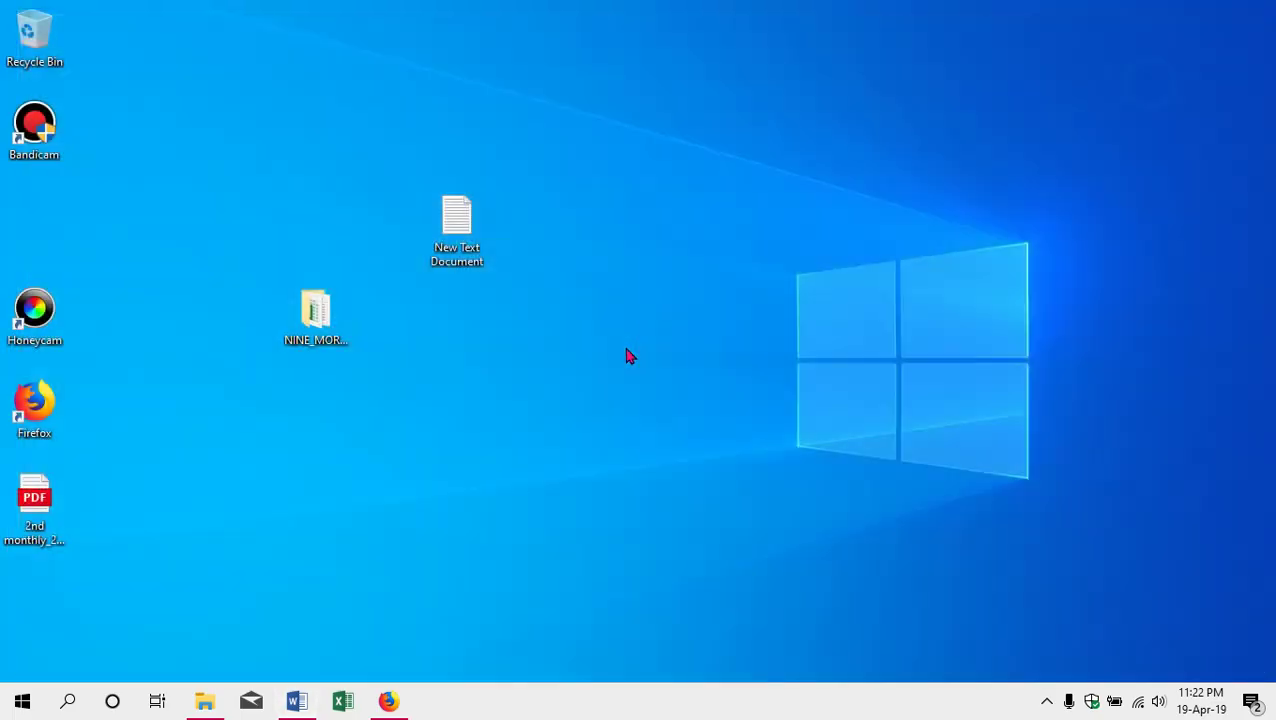
pyautogui.click(393, 701)
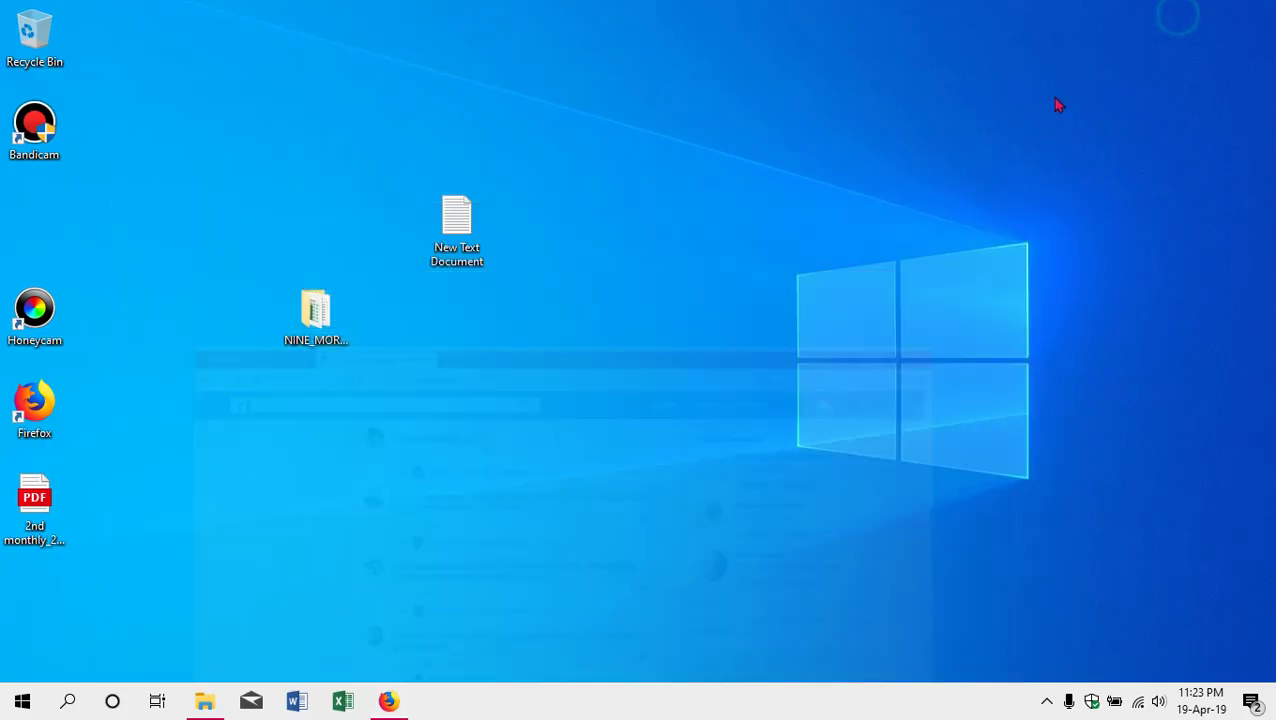
pyautogui.click(1174, 16)
pyautogui.click(760, 134)
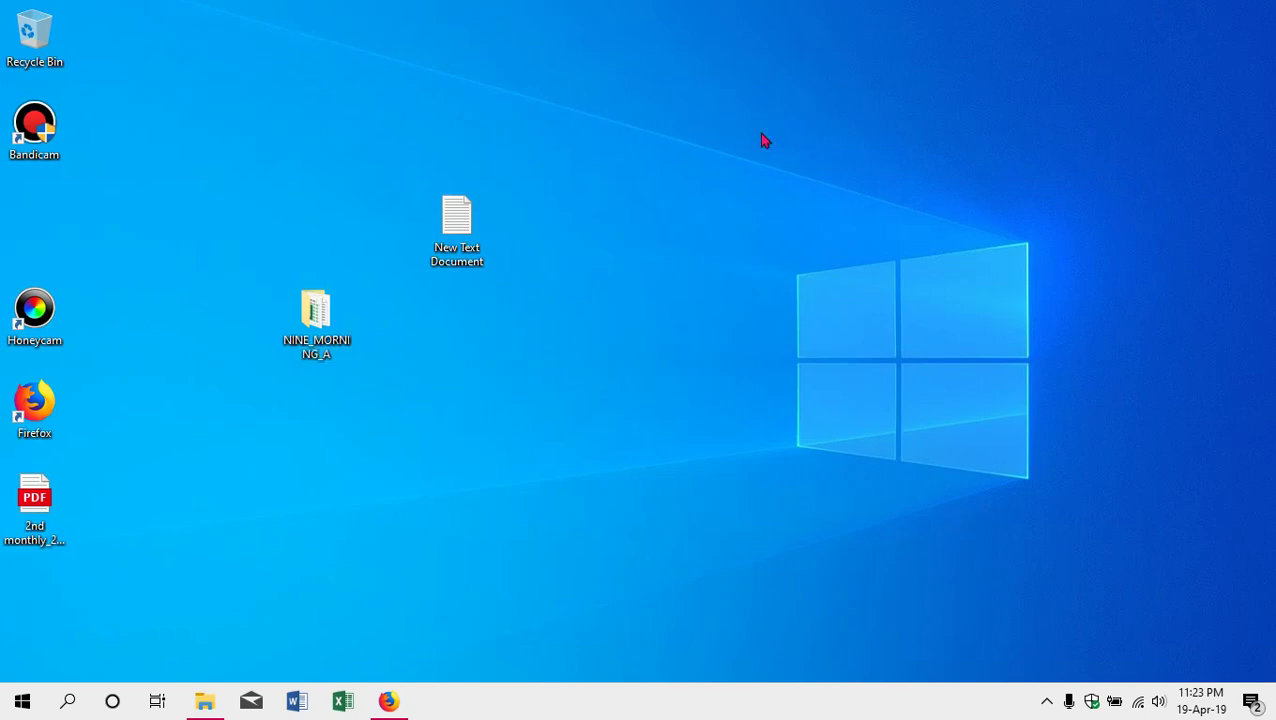
pyautogui.rightClick(760, 140)
pyautogui.click(830, 238)
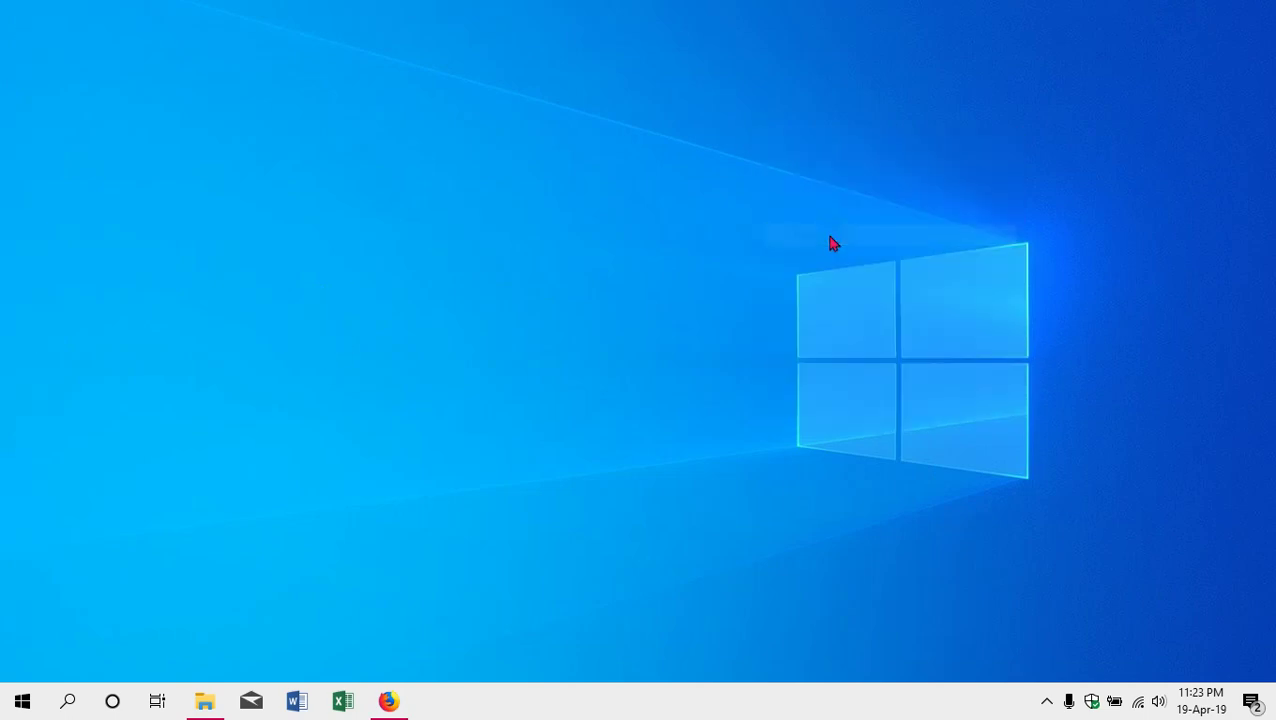
pyautogui.rightClick(716, 198)
pyautogui.click(778, 296)
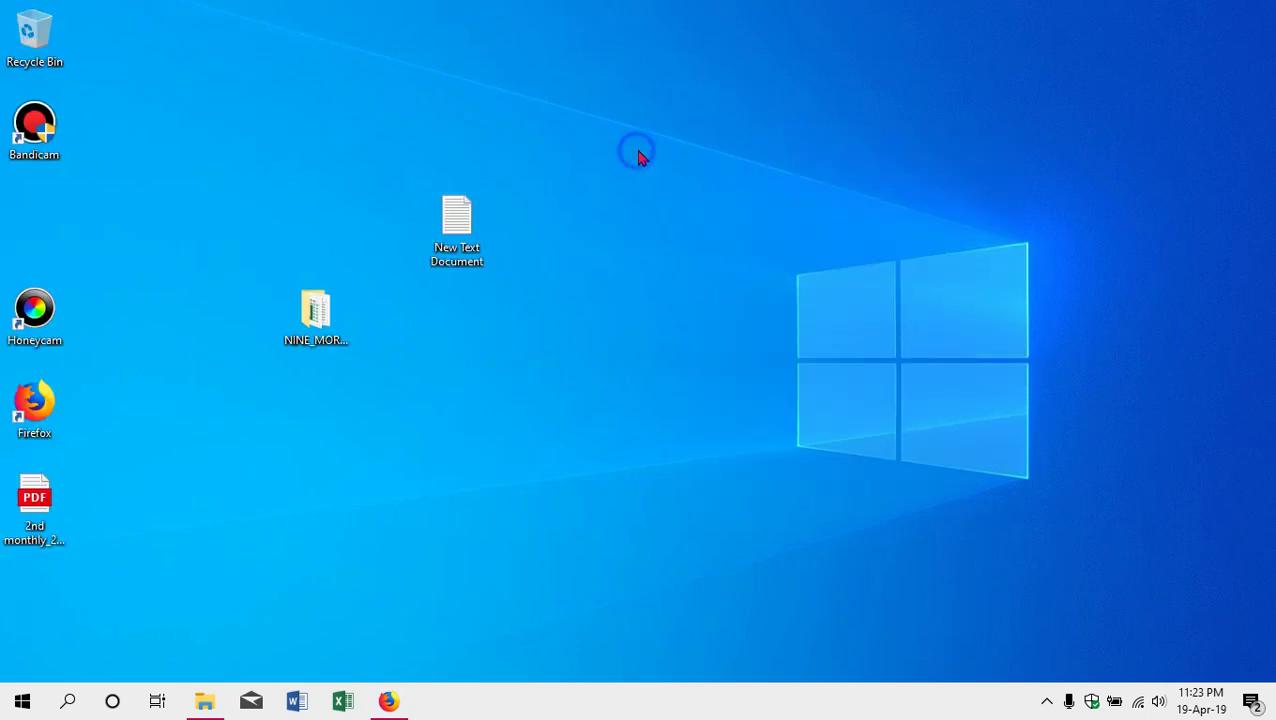
pyautogui.rightClick(639, 154)
pyautogui.click(705, 252)
pyautogui.rightClick(676, 192)
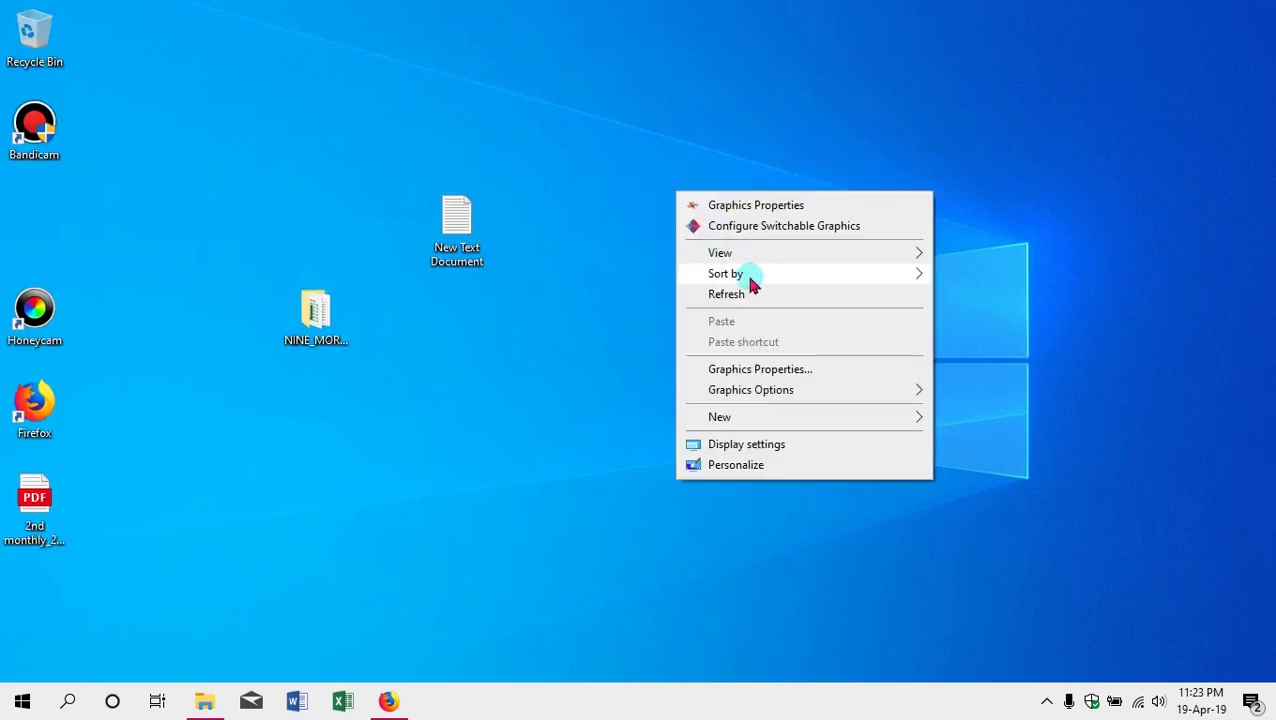
pyautogui.click(755, 294)
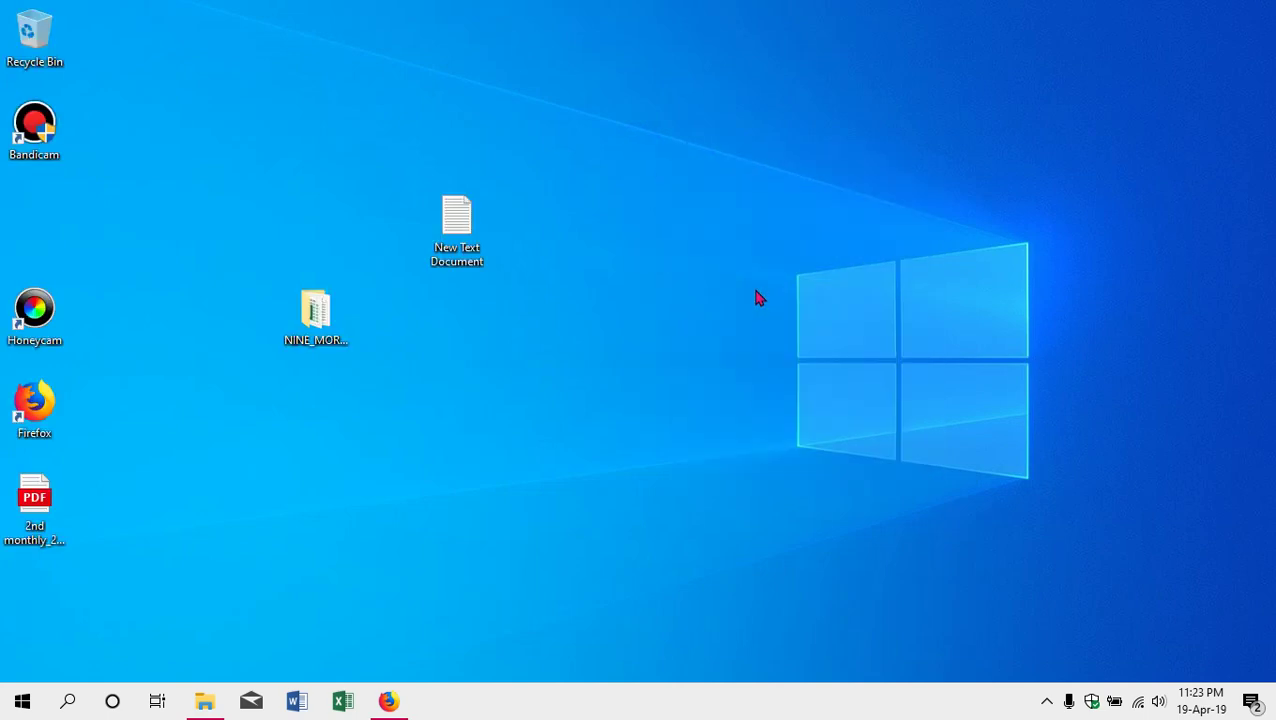